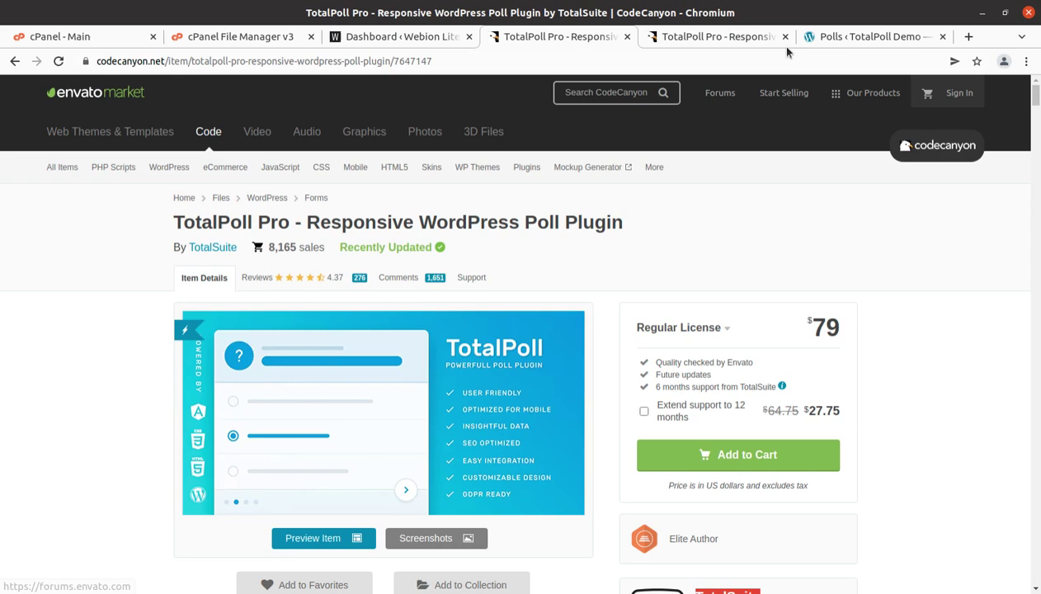
- Look over the list of existing polls in the TotalPoll demo's WordPress admin
{"action": "left_click", "coordinate": [870, 36]}
{"action": "mouse_move", "coordinate": [445, 227]}
{"action": "scroll", "coordinate": [428, 257], "scroll_direction": "up", "scroll_amount": 4}
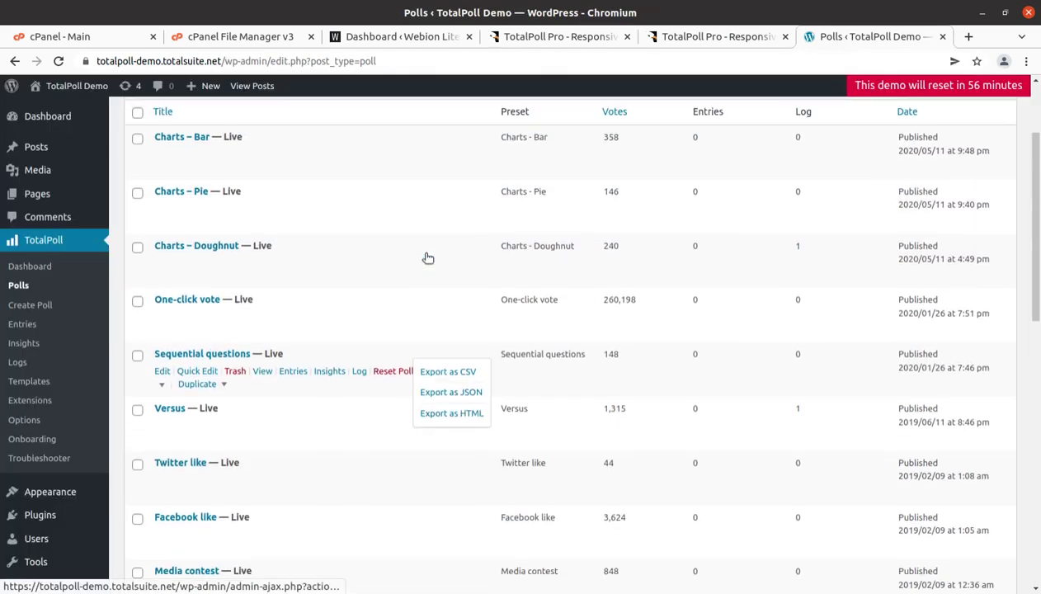
- Return to TotalPoll's demo gallery in the plugin preview and open the Simple poll demo
{"action": "left_click", "coordinate": [712, 39]}
{"action": "scroll", "coordinate": [603, 336], "scroll_direction": "up", "scroll_amount": 3}
{"action": "scroll", "coordinate": [603, 335], "scroll_direction": "up", "scroll_amount": 7}
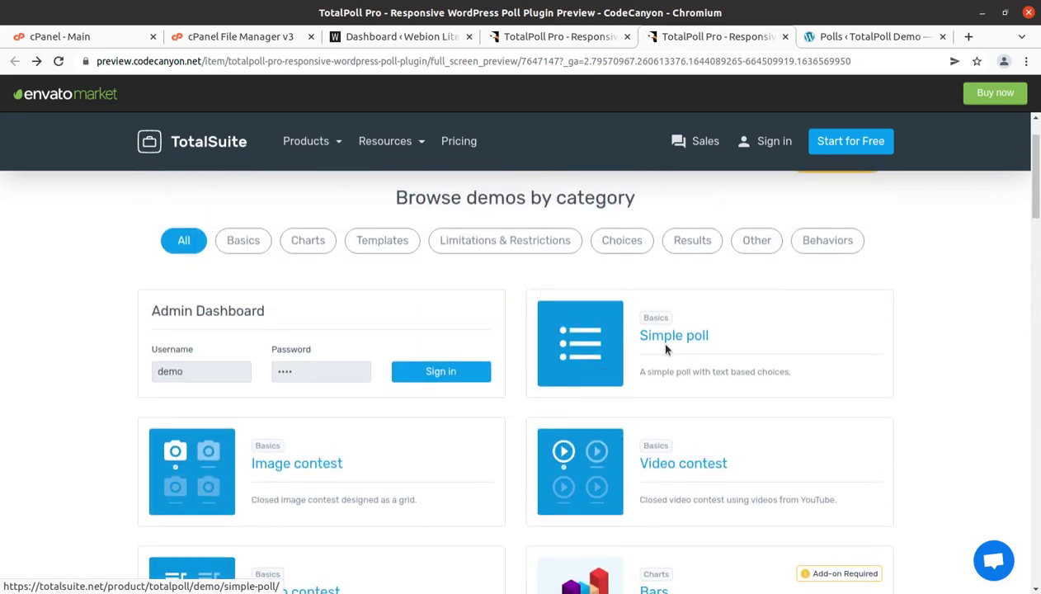
{"action": "left_click", "coordinate": [672, 338]}
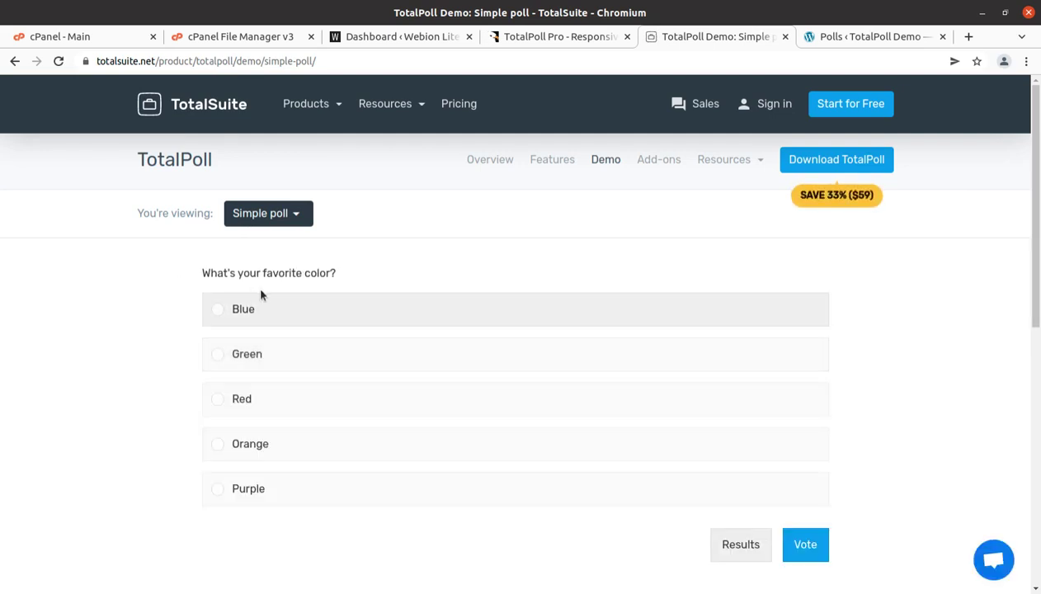
- Vote for Blue in the favorite color poll and look through the results for each choice
{"action": "scroll", "coordinate": [395, 295], "scroll_direction": "down", "scroll_amount": 1}
{"action": "left_click", "coordinate": [284, 281]}
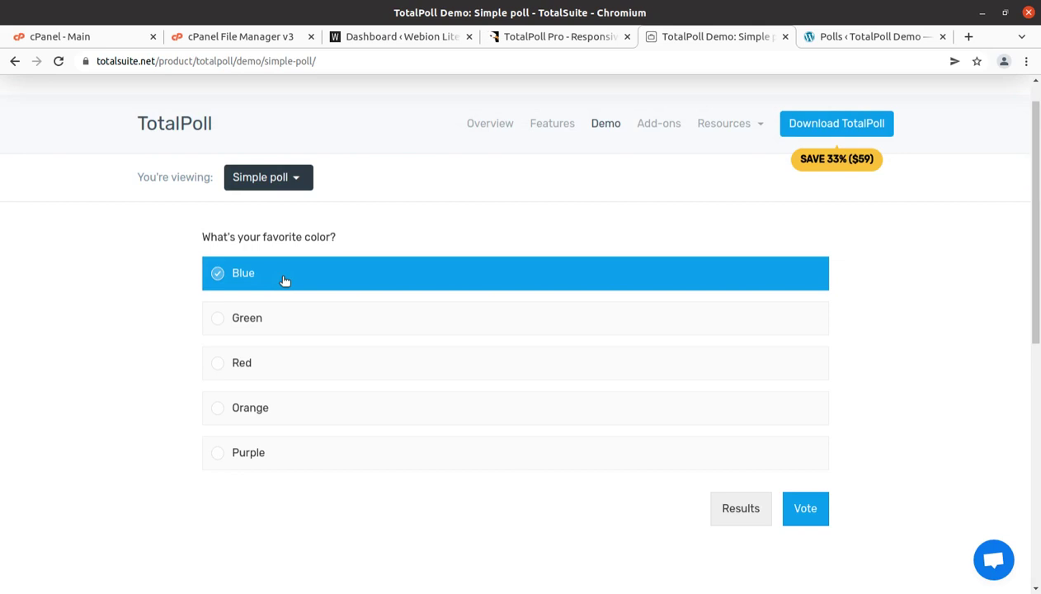
{"action": "left_click", "coordinate": [808, 520]}
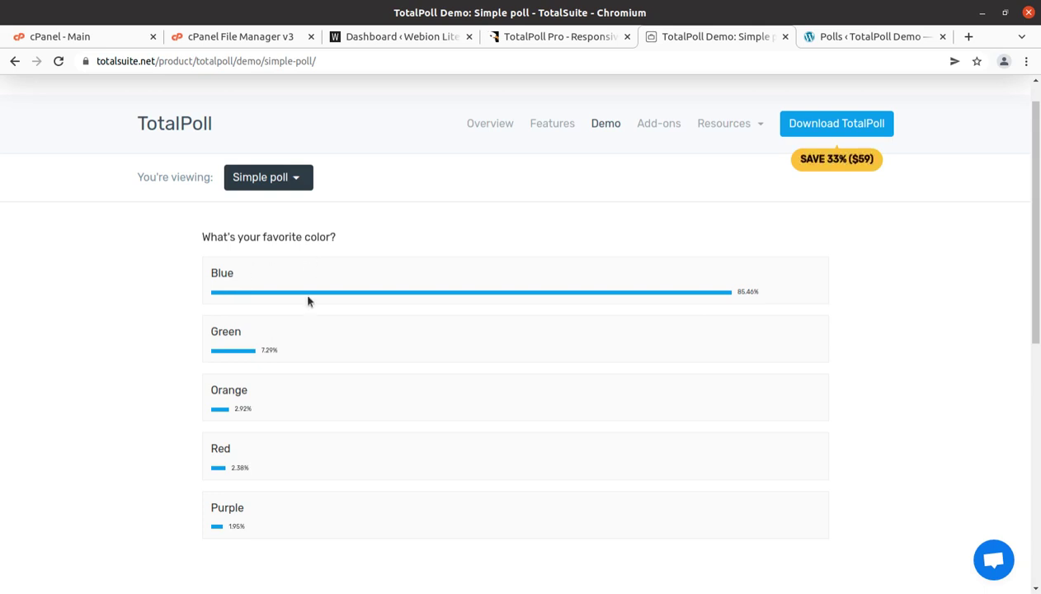
{"action": "scroll", "coordinate": [308, 301], "scroll_direction": "down", "scroll_amount": 3}
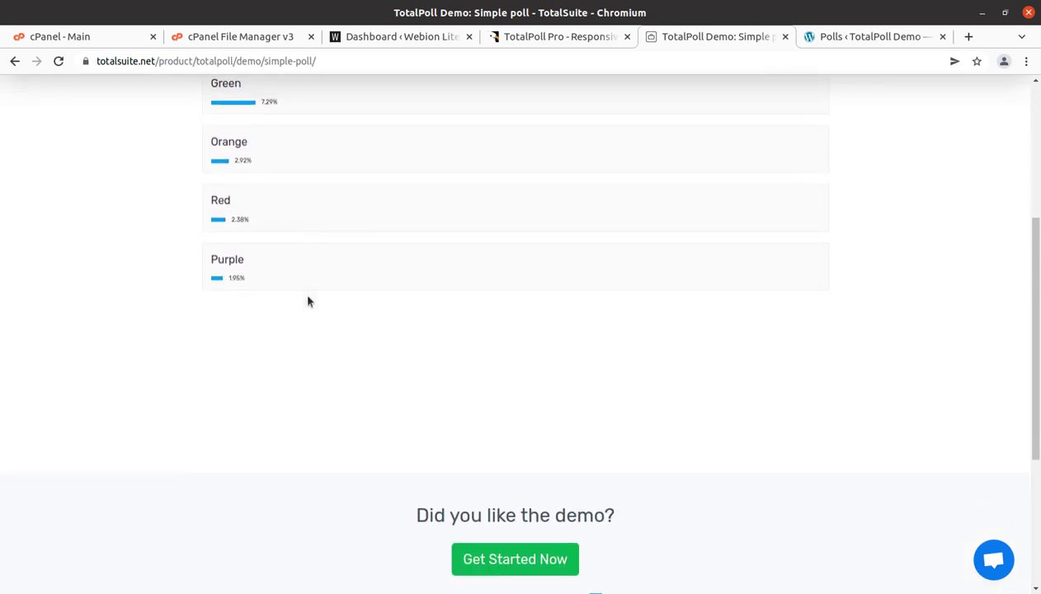
{"action": "scroll", "coordinate": [308, 301], "scroll_direction": "down", "scroll_amount": 2}
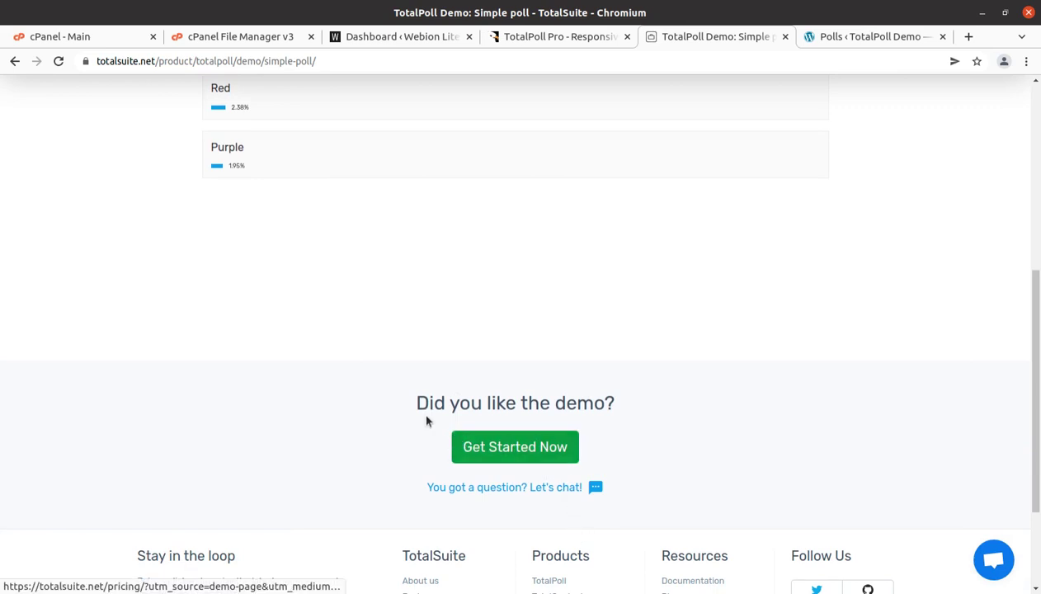
{"action": "scroll", "coordinate": [495, 371], "scroll_direction": "up", "scroll_amount": 2}
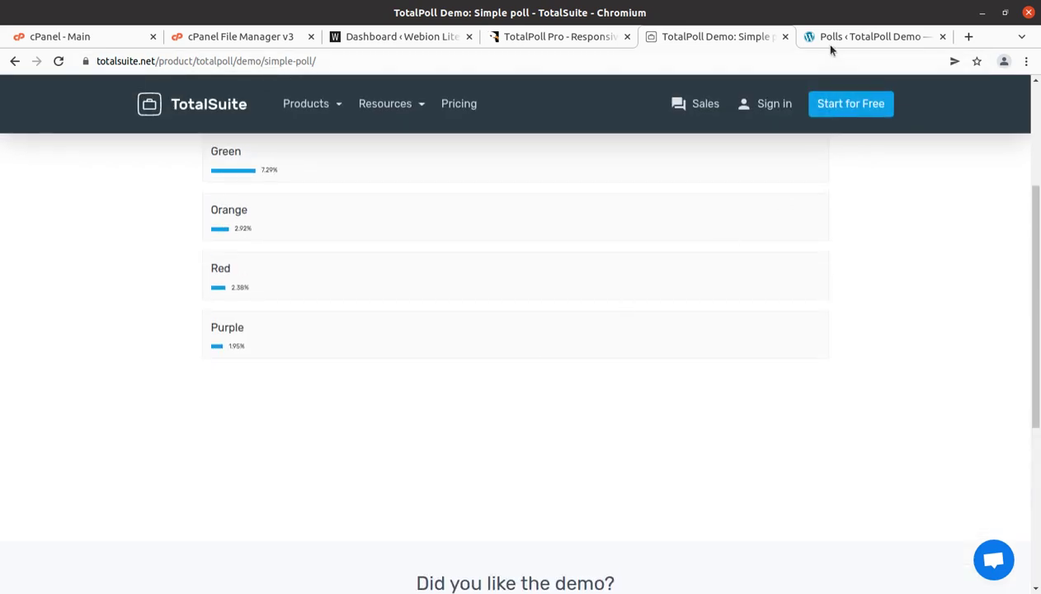
- Return to the demo's WordPress admin and open the TotalPoll dashboard overview, dismissing the onboarding introduction
{"action": "left_click", "coordinate": [854, 37]}
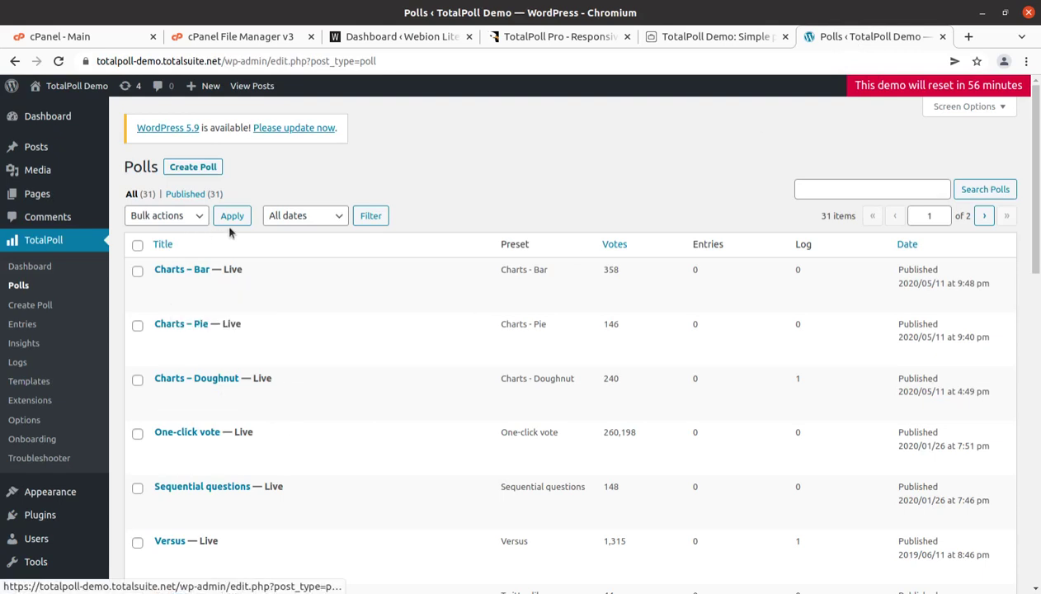
{"action": "left_click", "coordinate": [30, 265]}
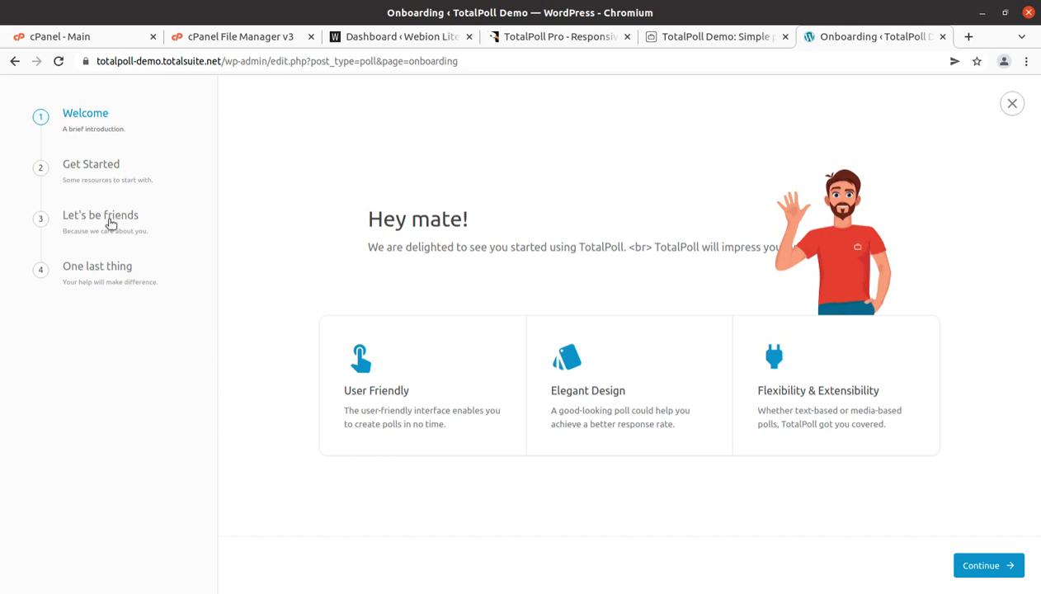
{"action": "left_click", "coordinate": [1011, 104]}
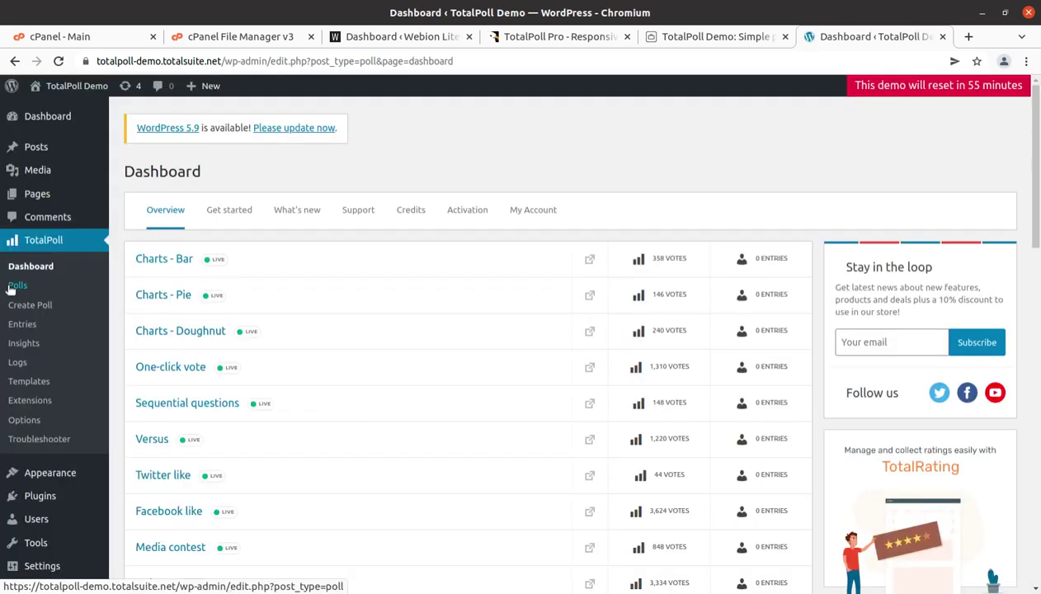
- Show the entries for the Charts - Bar poll and check which other polls can be chosen
{"action": "left_click", "coordinate": [19, 327]}
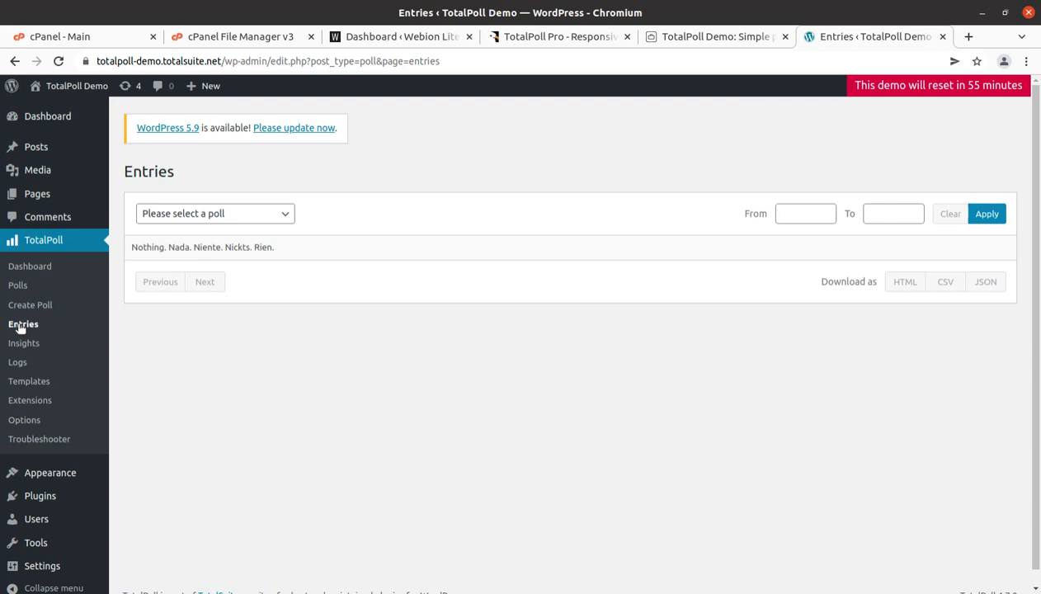
{"action": "left_click", "coordinate": [192, 218]}
{"action": "left_click", "coordinate": [191, 244]}
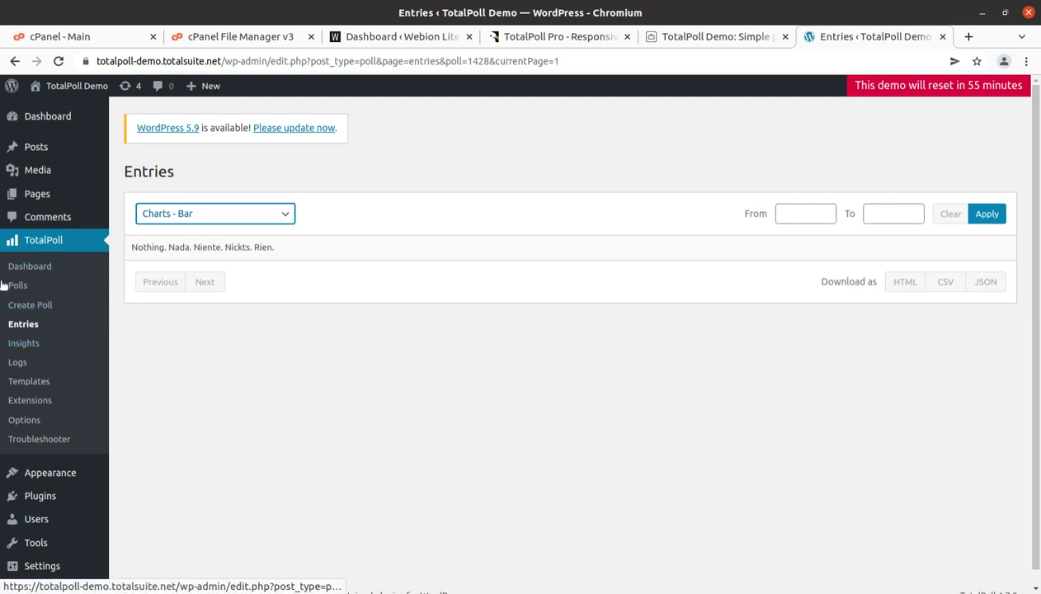
{"action": "left_click", "coordinate": [241, 220]}
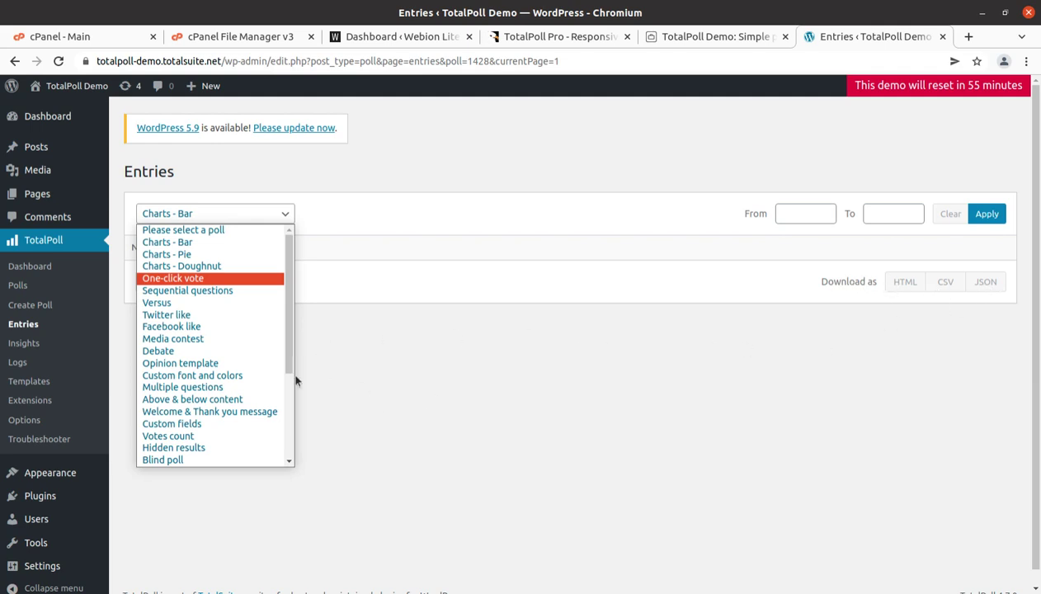
{"action": "left_click", "coordinate": [27, 346]}
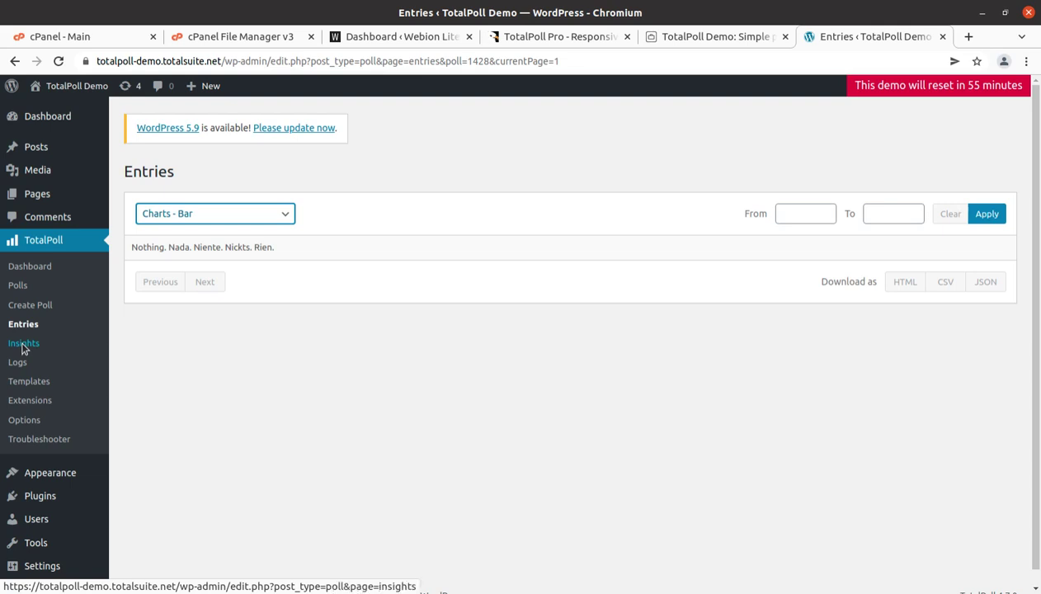
- Open the insights for the Charts - Bar poll and examine its summary chart, vote history, browser and OS sections
{"action": "left_click", "coordinate": [27, 346]}
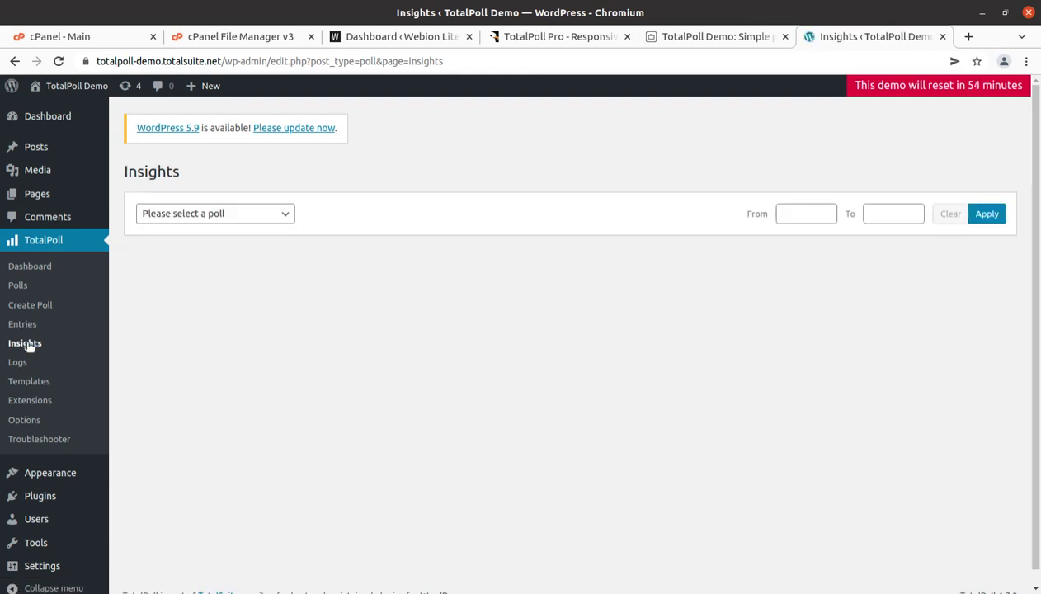
{"action": "left_click", "coordinate": [266, 216]}
{"action": "left_click", "coordinate": [214, 245]}
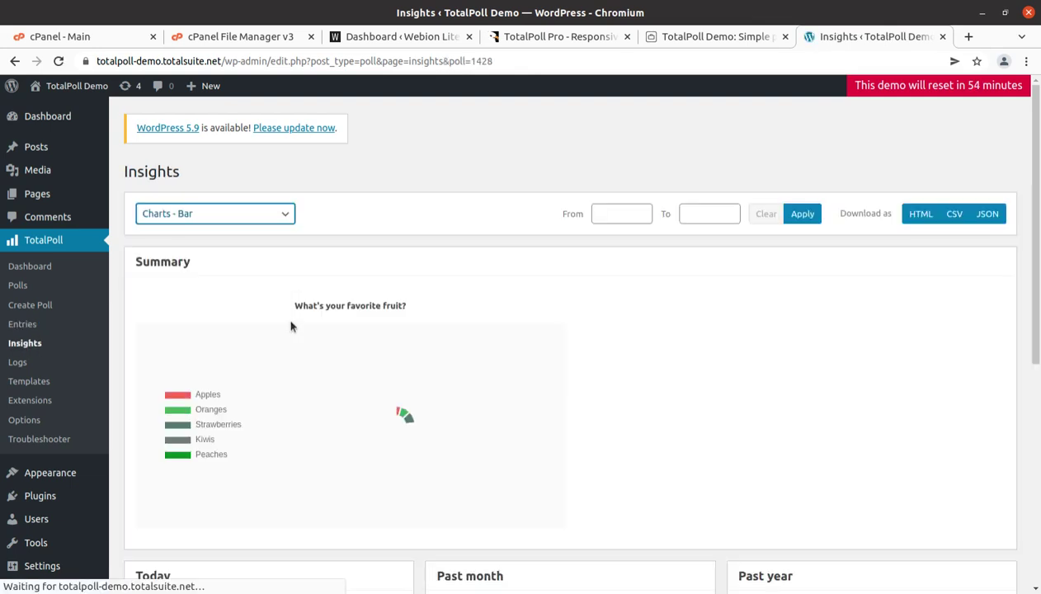
{"action": "scroll", "coordinate": [512, 357], "scroll_direction": "down", "scroll_amount": 1}
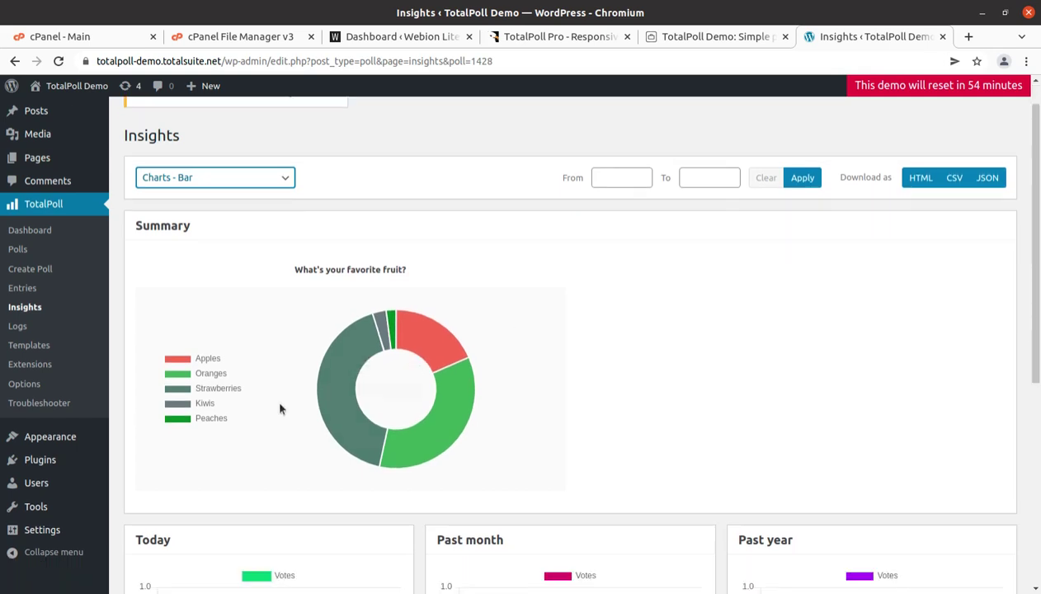
{"action": "scroll", "coordinate": [268, 392], "scroll_direction": "down", "scroll_amount": 2}
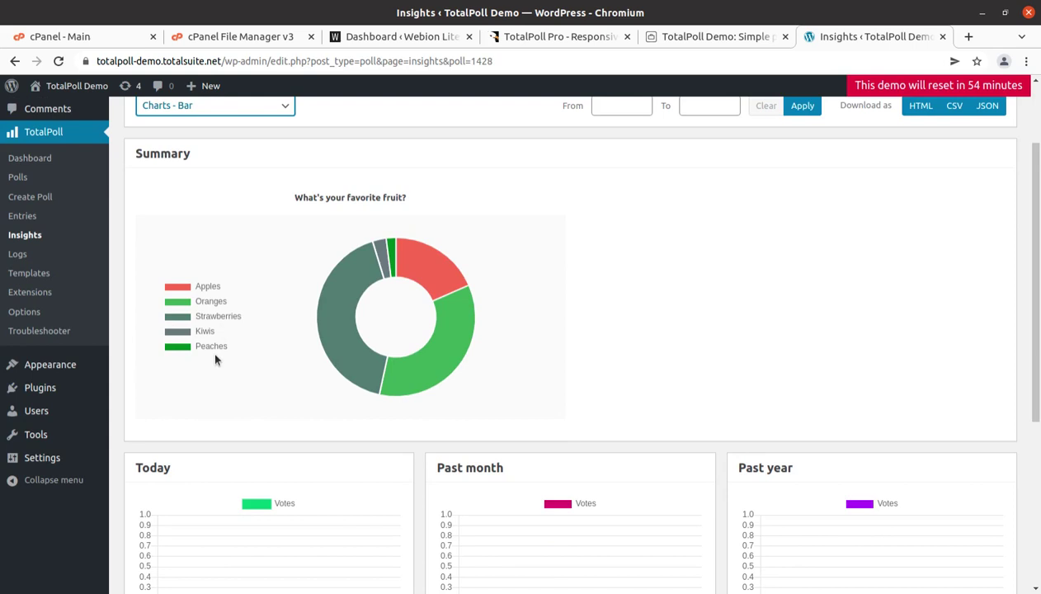
{"action": "scroll", "coordinate": [347, 351], "scroll_direction": "down", "scroll_amount": 3}
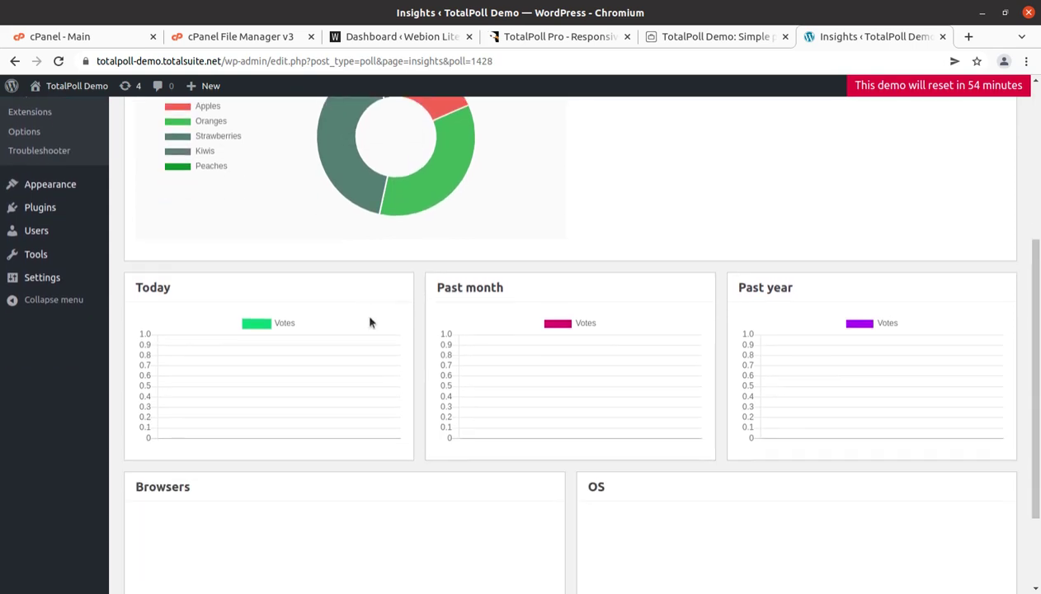
{"action": "scroll", "coordinate": [370, 321], "scroll_direction": "up", "scroll_amount": 5}
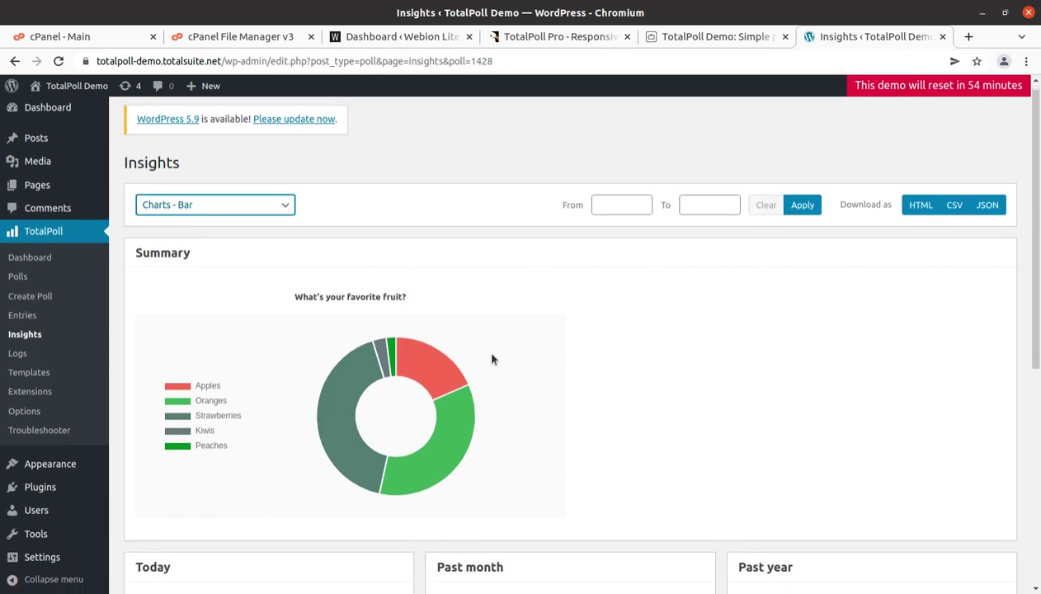
{"action": "scroll", "coordinate": [490, 360], "scroll_direction": "down", "scroll_amount": 3}
{"action": "scroll", "coordinate": [490, 360], "scroll_direction": "down", "scroll_amount": 1}
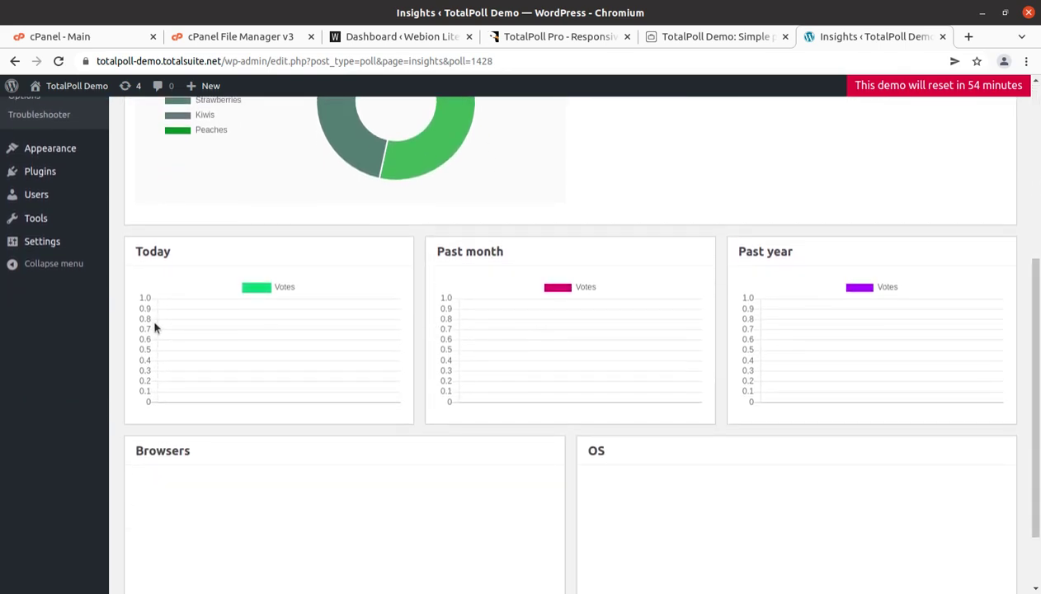
{"action": "scroll", "coordinate": [109, 316], "scroll_direction": "up", "scroll_amount": 3}
- Open the vote logs, inspect the newest Simple poll record's browser details, and check the IP column in the log list
{"action": "left_click", "coordinate": [15, 259]}
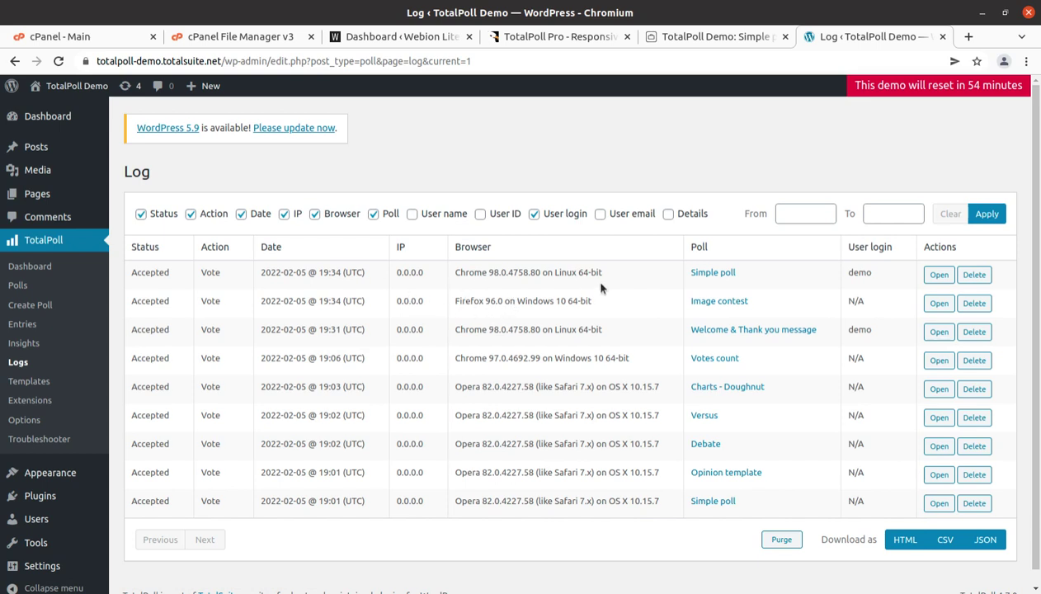
{"action": "left_click", "coordinate": [928, 279]}
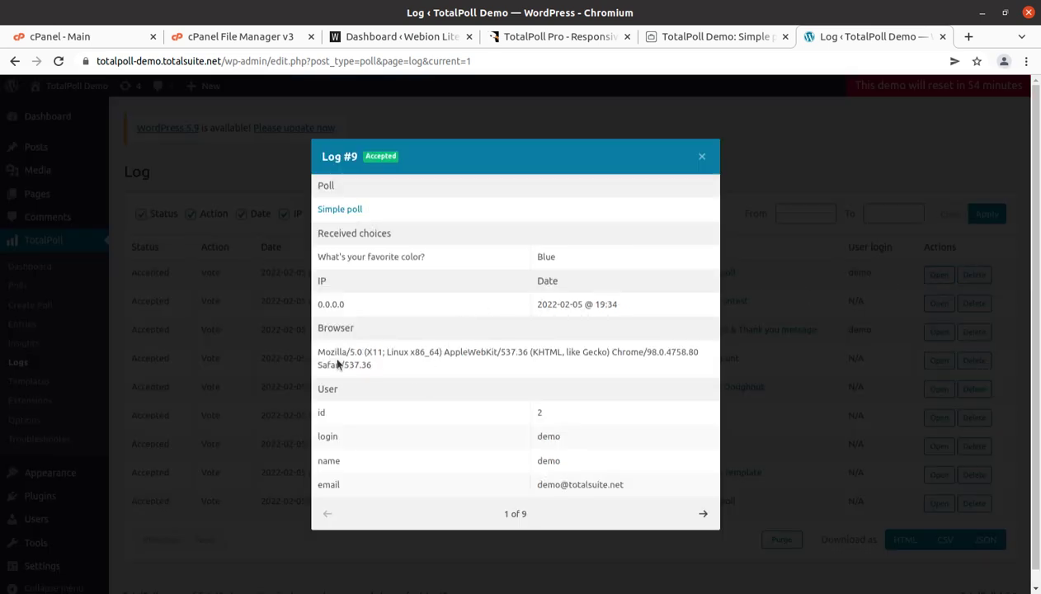
{"action": "left_click_drag", "start_coordinate": [330, 352], "coordinate": [372, 365]}
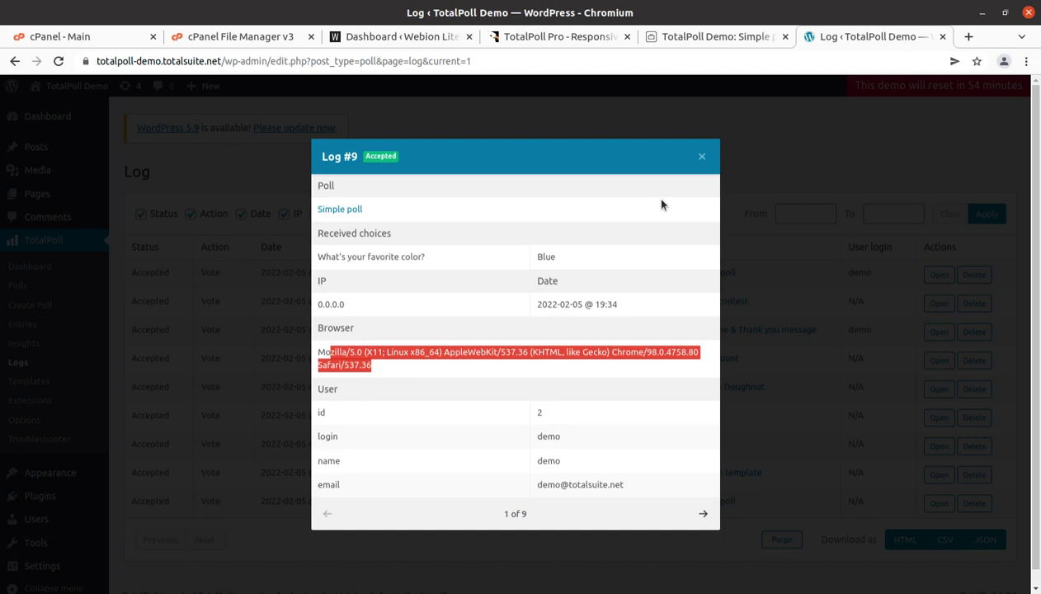
{"action": "left_click", "coordinate": [701, 157]}
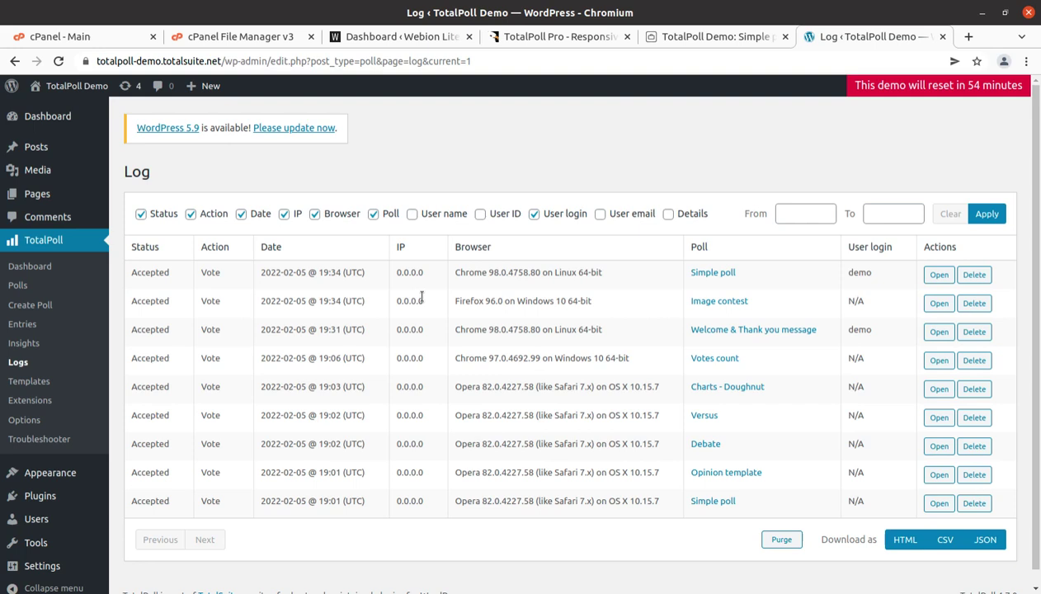
{"action": "scroll", "coordinate": [404, 396], "scroll_direction": "down", "scroll_amount": 1}
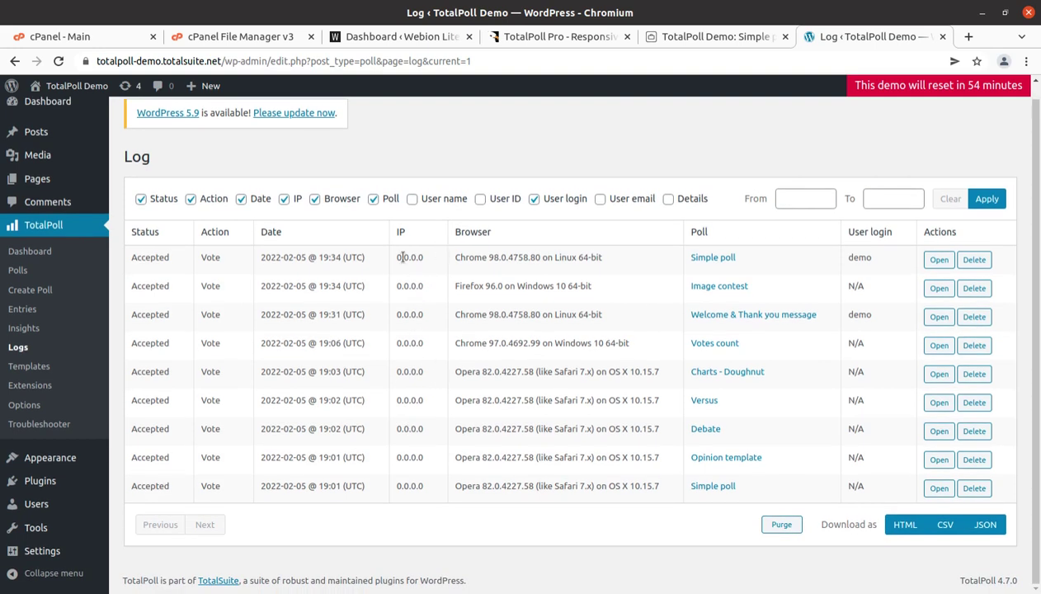
{"action": "double_click", "coordinate": [416, 265]}
- Open TotalPoll's templates and look through all the installed ones, from Basic to Versus
{"action": "left_click", "coordinate": [33, 368]}
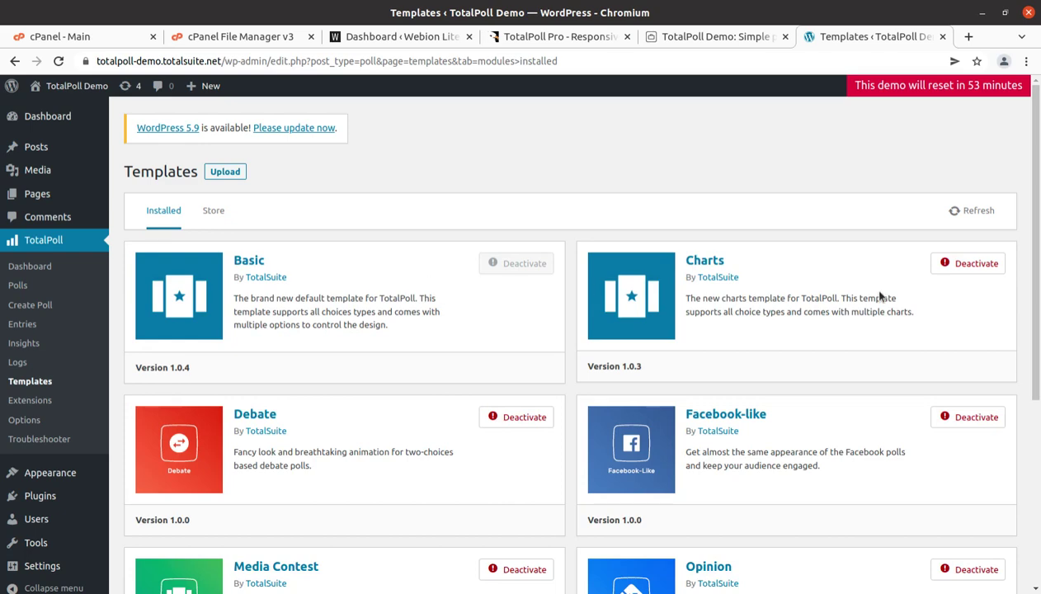
{"action": "scroll", "coordinate": [870, 293], "scroll_direction": "down", "scroll_amount": 1}
{"action": "scroll", "coordinate": [921, 281], "scroll_direction": "down", "scroll_amount": 2}
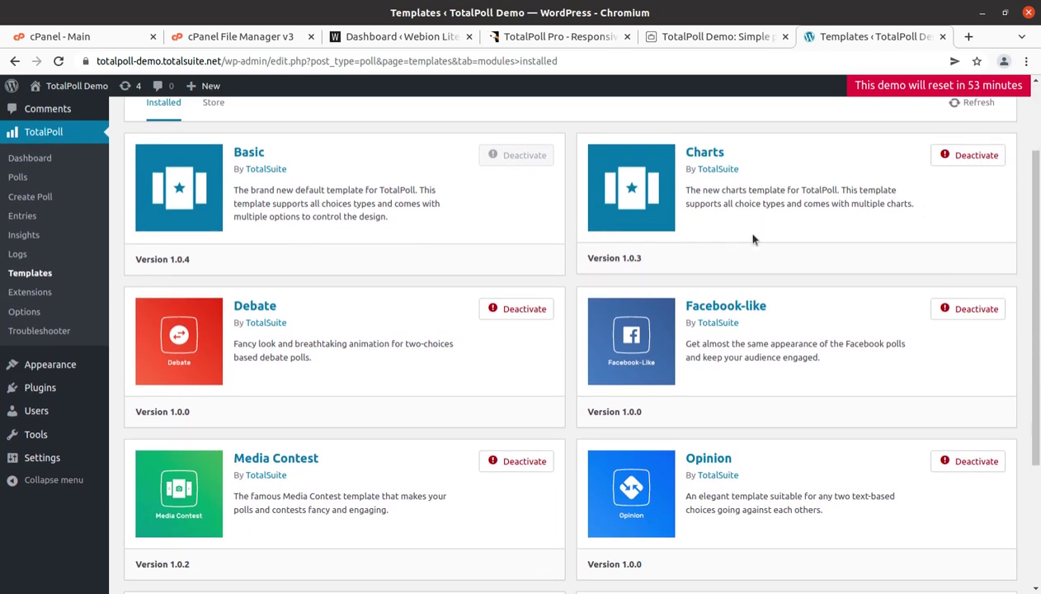
{"action": "scroll", "coordinate": [854, 333], "scroll_direction": "down", "scroll_amount": 5}
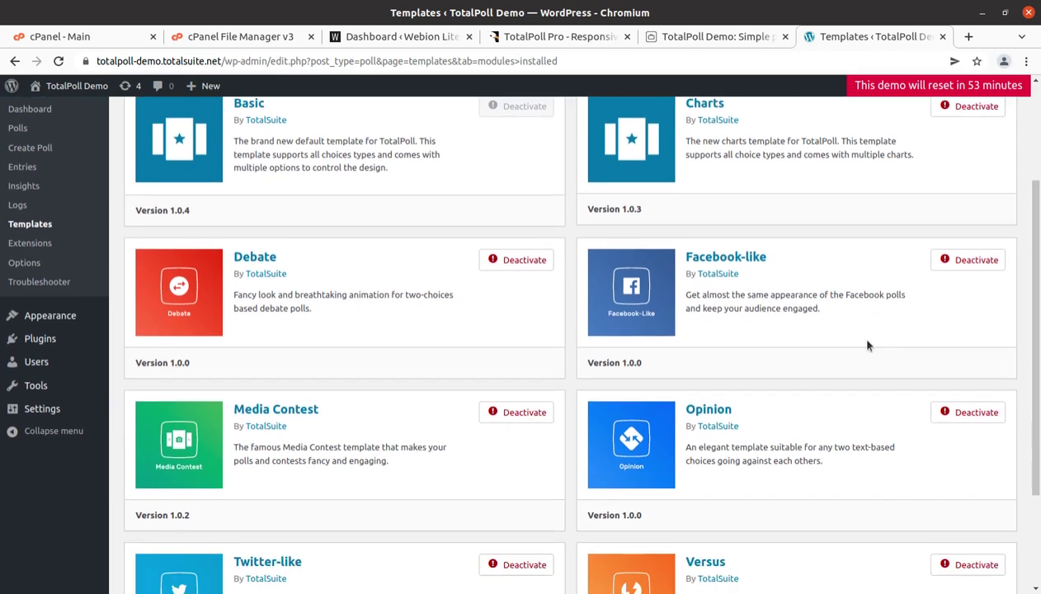
{"action": "scroll", "coordinate": [579, 302], "scroll_direction": "down", "scroll_amount": 1}
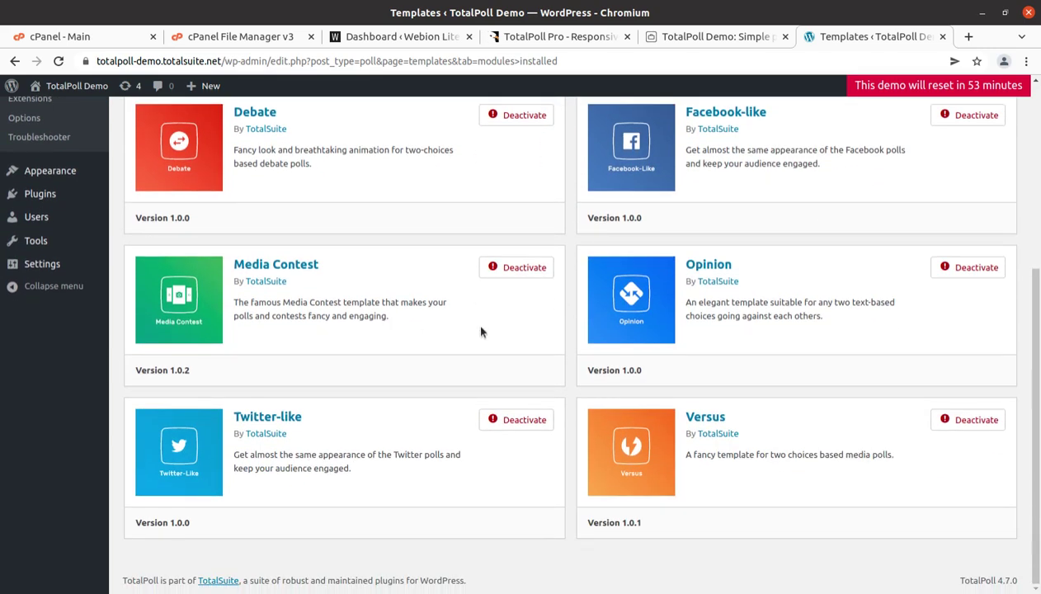
{"action": "scroll", "coordinate": [170, 336], "scroll_direction": "up", "scroll_amount": 4}
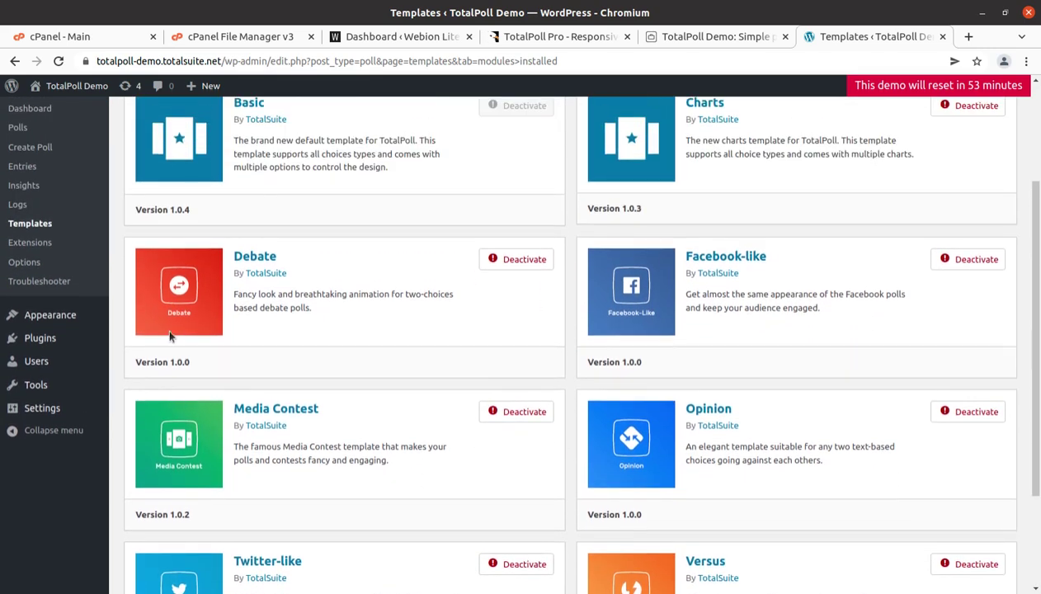
- Open TotalPoll's extensions and look through the installed ones, from Anonymize IP to Social Media Authentication
{"action": "left_click", "coordinate": [30, 242]}
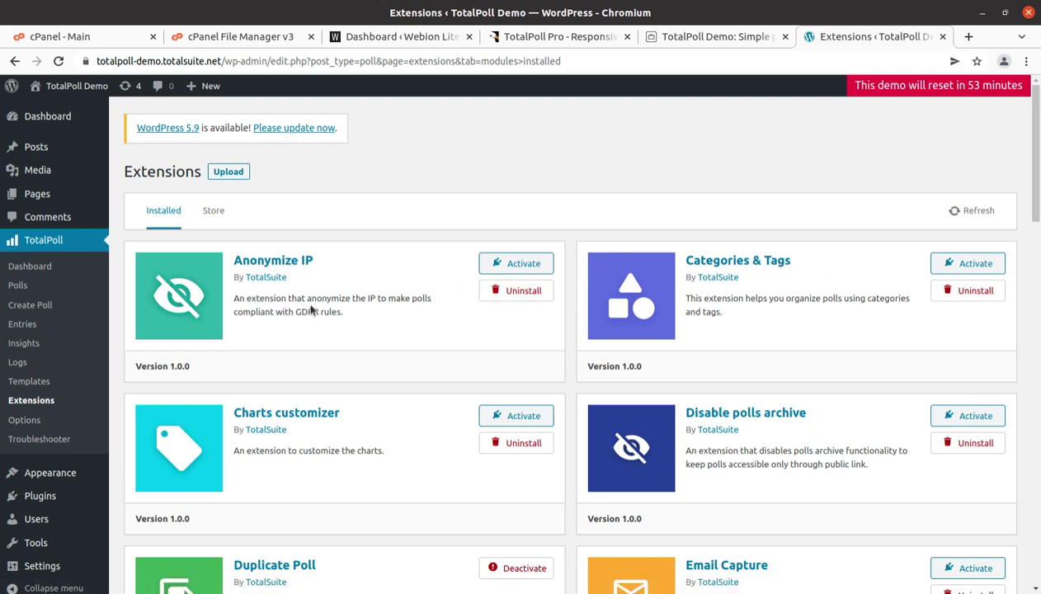
{"action": "scroll", "coordinate": [496, 284], "scroll_direction": "down", "scroll_amount": 1}
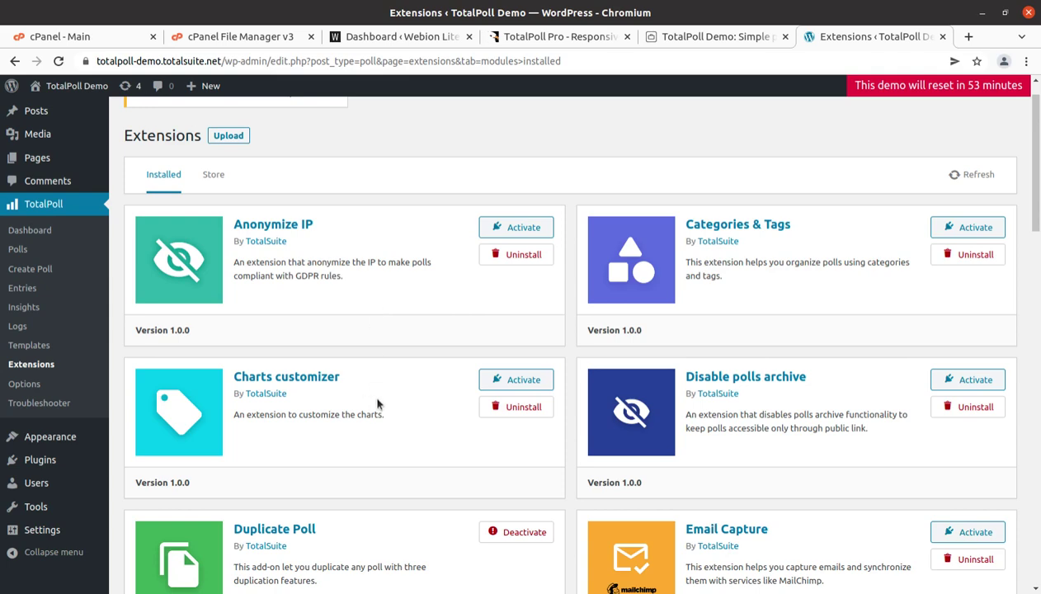
{"action": "scroll", "coordinate": [536, 380], "scroll_direction": "down", "scroll_amount": 2}
{"action": "scroll", "coordinate": [726, 388], "scroll_direction": "down", "scroll_amount": 2}
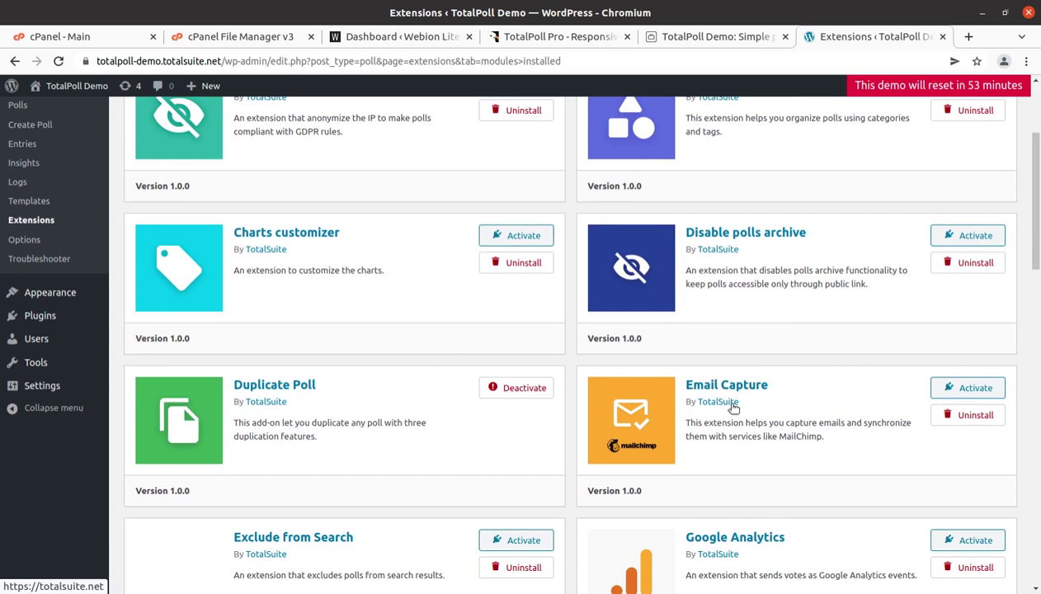
{"action": "scroll", "coordinate": [733, 407], "scroll_direction": "down", "scroll_amount": 2}
{"action": "scroll", "coordinate": [291, 338], "scroll_direction": "down", "scroll_amount": 2}
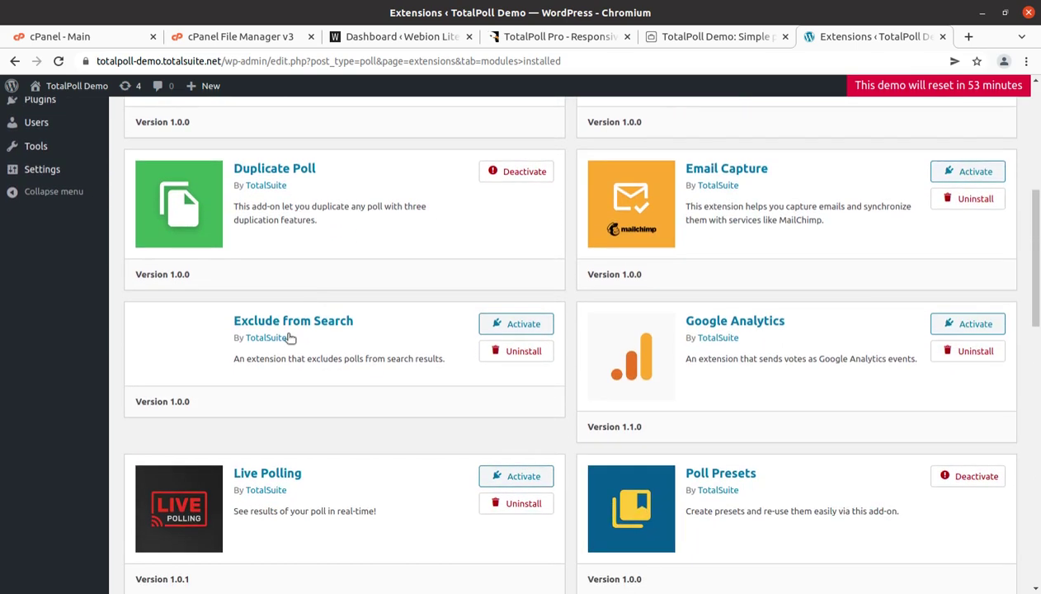
{"action": "scroll", "coordinate": [700, 406], "scroll_direction": "down", "scroll_amount": 3}
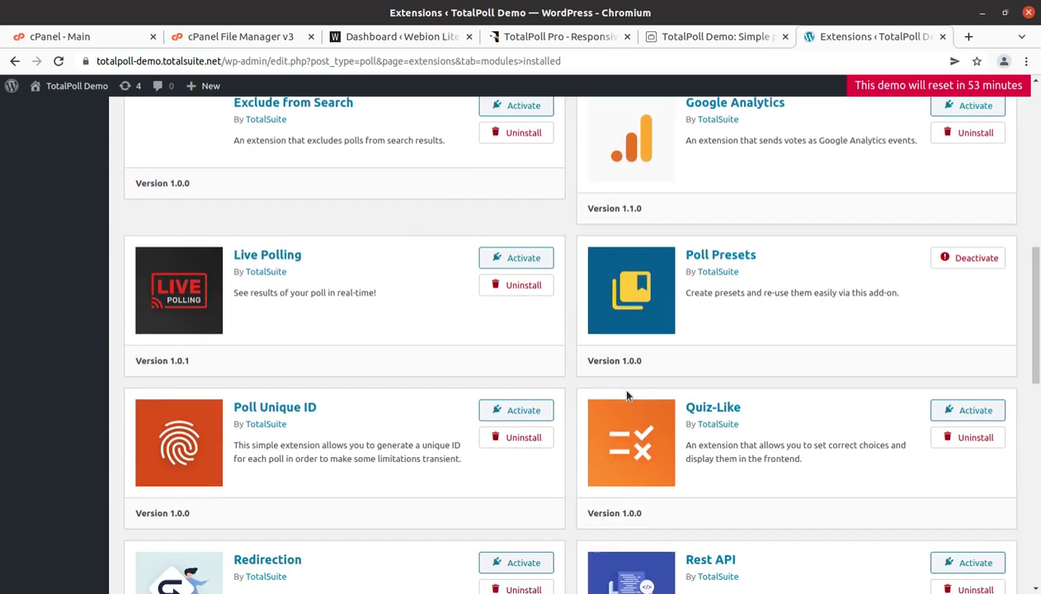
{"action": "scroll", "coordinate": [627, 396], "scroll_direction": "down", "scroll_amount": 6}
{"action": "scroll", "coordinate": [372, 316], "scroll_direction": "up", "scroll_amount": 2}
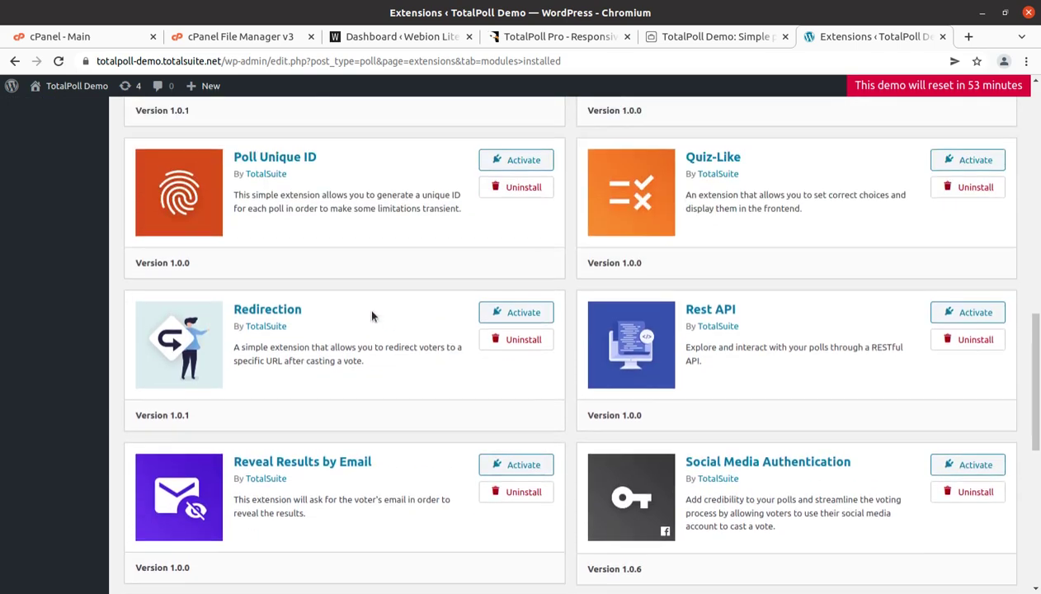
{"action": "scroll", "coordinate": [371, 316], "scroll_direction": "up", "scroll_amount": 9}
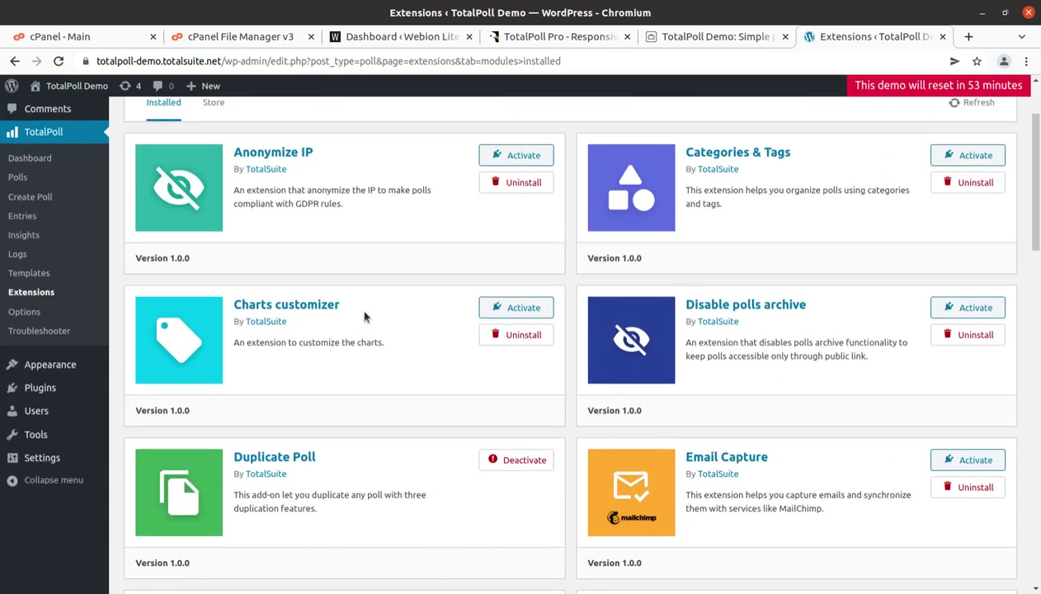
- View TotalPoll's general options and its Troubleshooter checks
{"action": "left_click", "coordinate": [22, 314]}
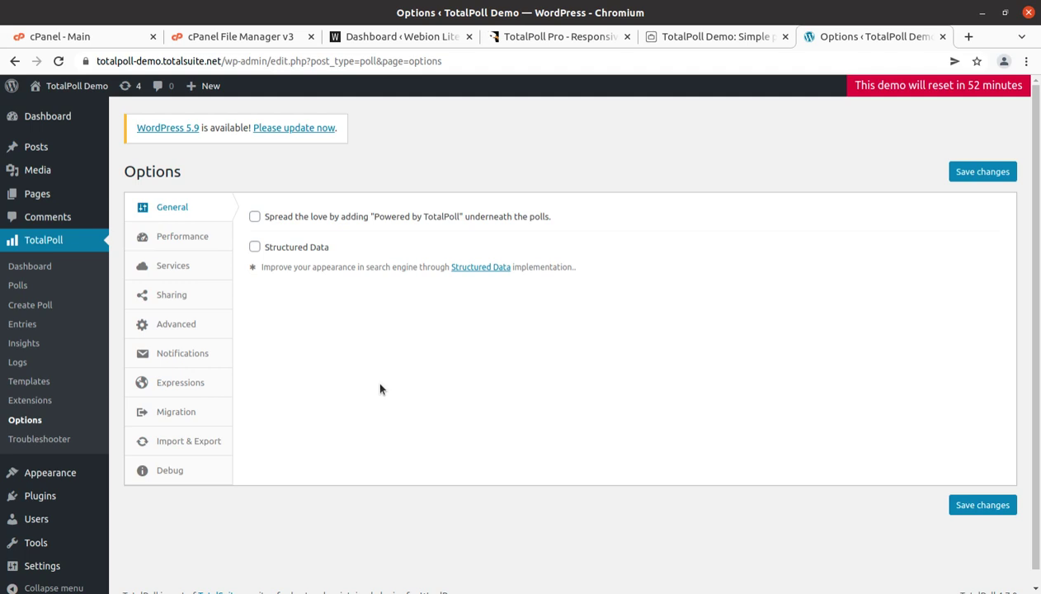
{"action": "left_click", "coordinate": [35, 441]}
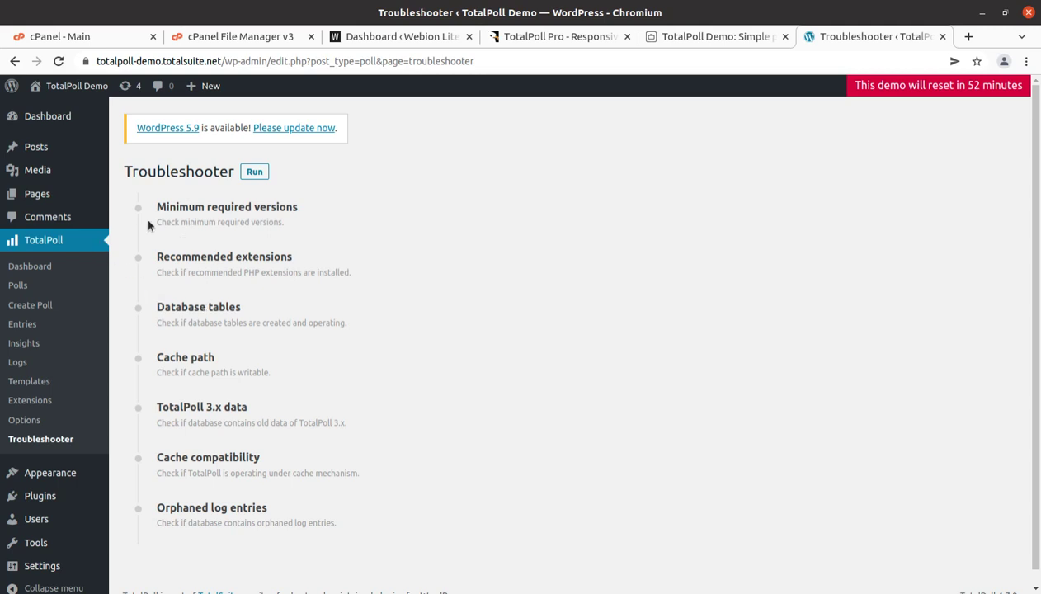
- List all the polls, check the export formats offered for Charts – Bar, and open that poll's public page in a new tab
{"action": "left_click", "coordinate": [17, 286]}
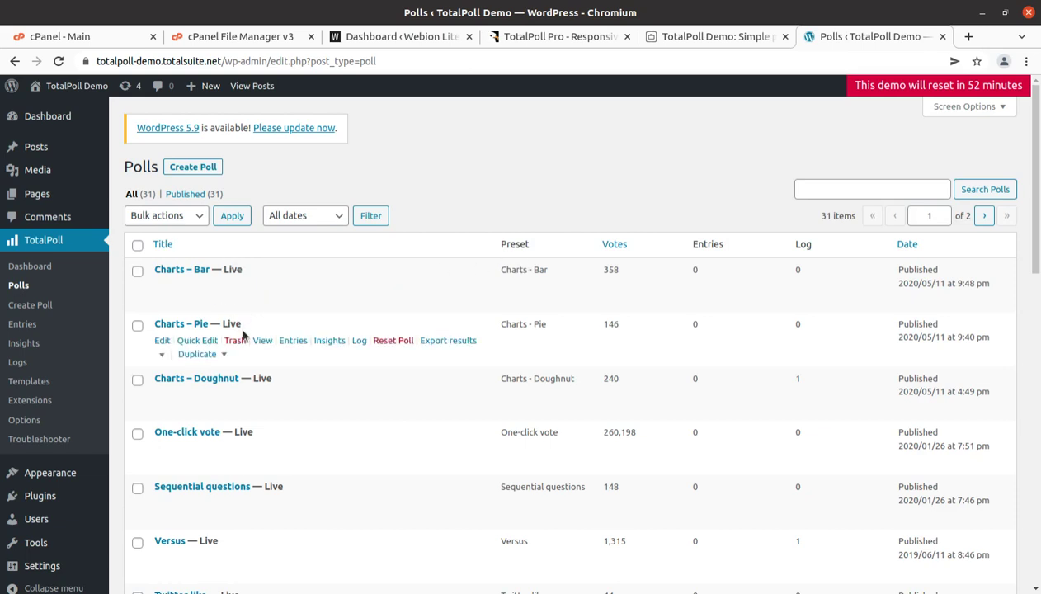
{"action": "mouse_move", "coordinate": [445, 290]}
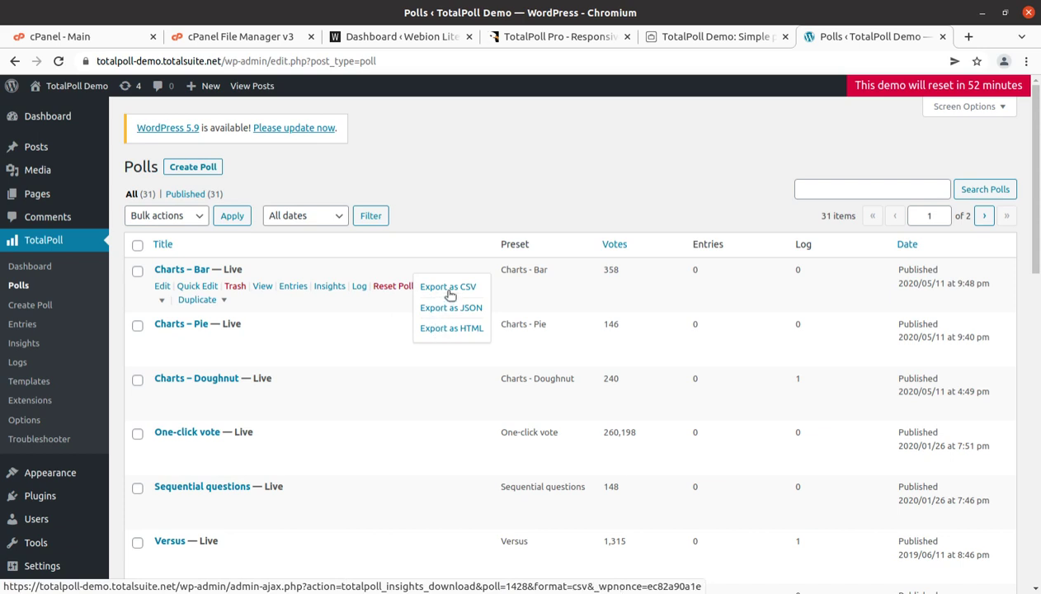
{"action": "middle_click", "coordinate": [262, 286]}
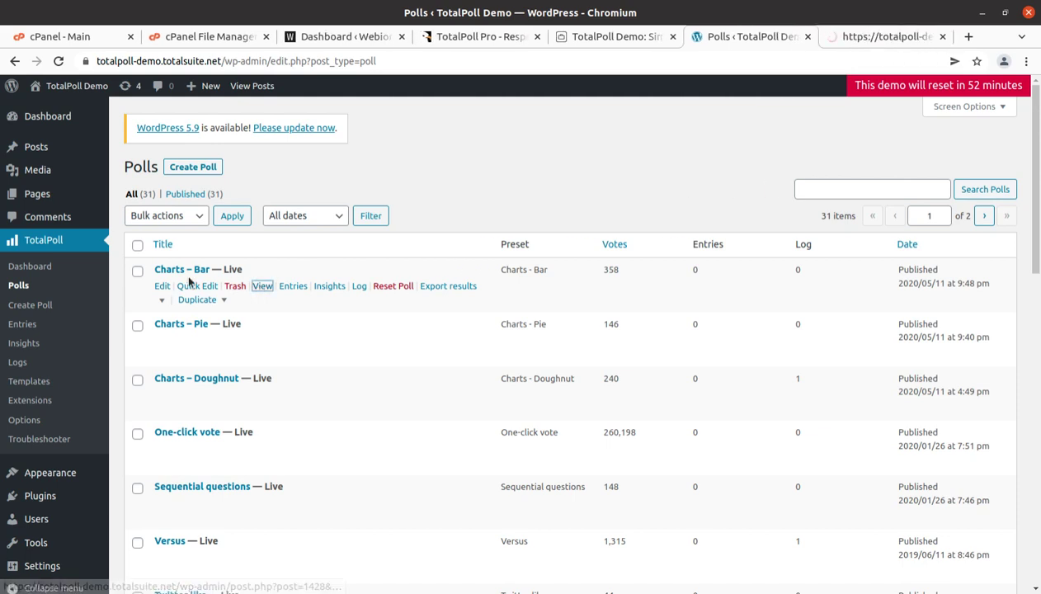
{"action": "key", "text": "ctrl+Tab"}
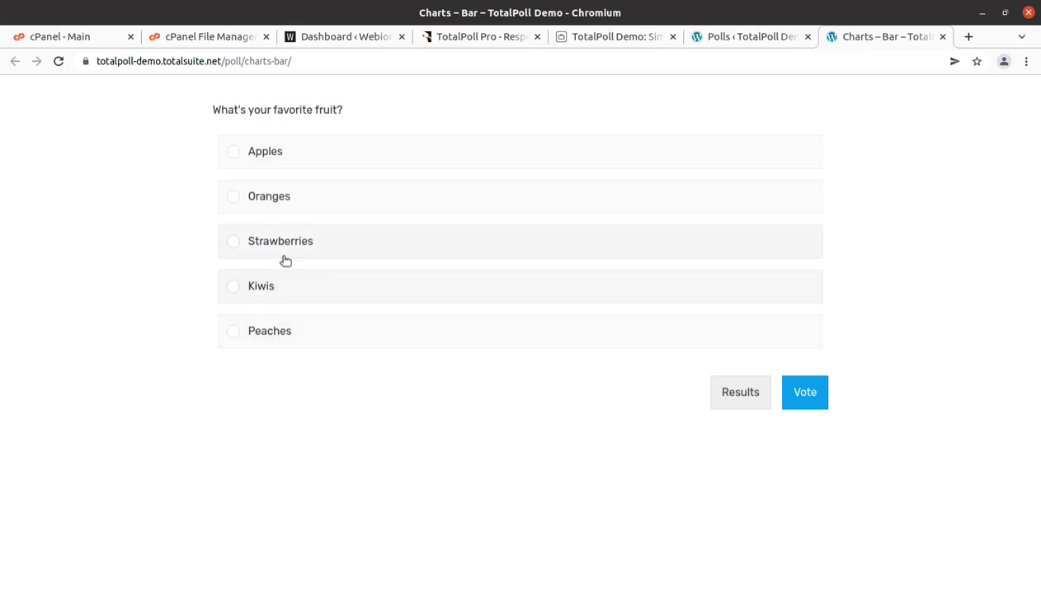
- Vote for Apples in the favorite fruit poll, inspect the bar chart results, and close the poll page
{"action": "left_click_drag", "start_coordinate": [196, 110], "coordinate": [352, 112]}
{"action": "left_click", "coordinate": [311, 165]}
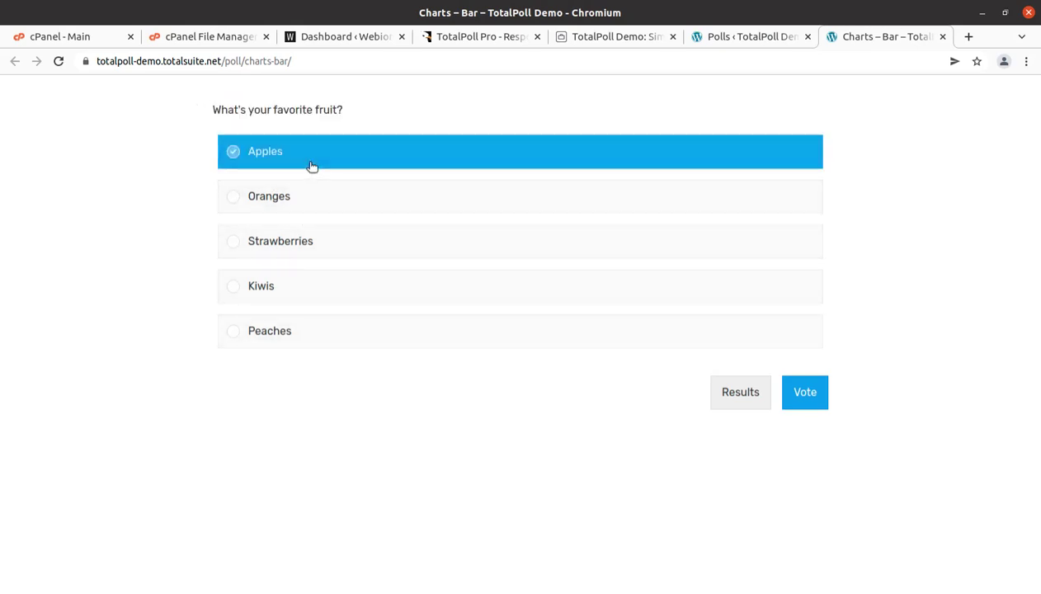
{"action": "left_click", "coordinate": [801, 395]}
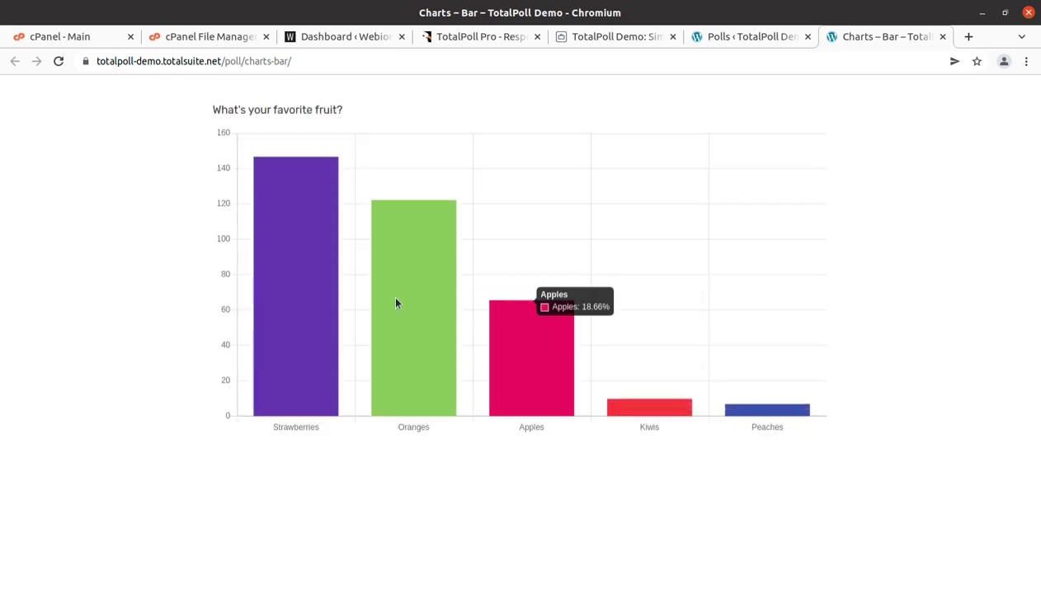
{"action": "mouse_move", "coordinate": [510, 345]}
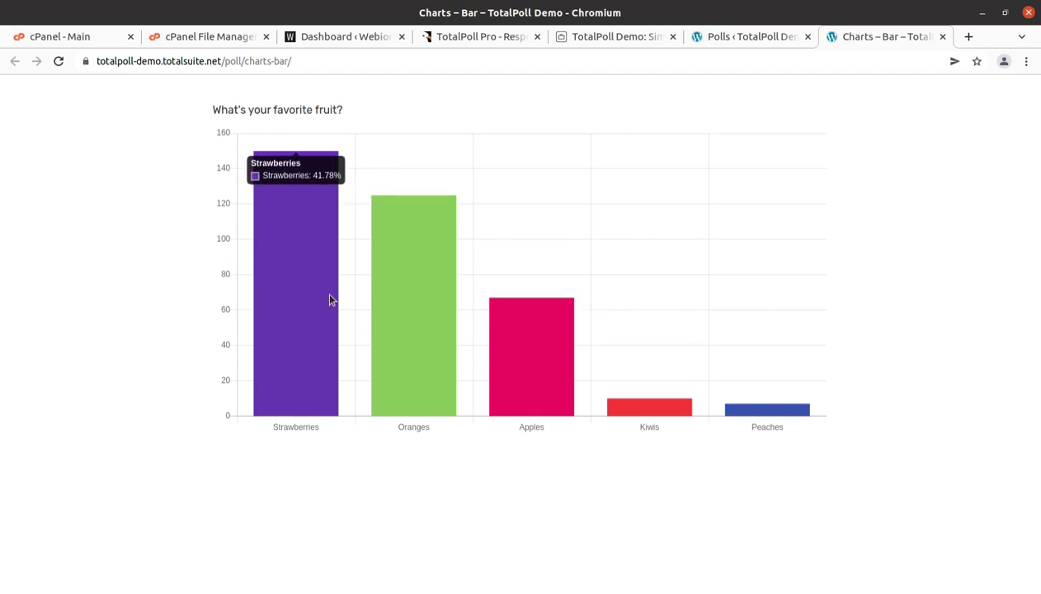
{"action": "left_click", "coordinate": [943, 36]}
- Open the Charts – Pie poll in a new tab, vote for Apples, and close it after viewing the pie chart
{"action": "mouse_move", "coordinate": [200, 376]}
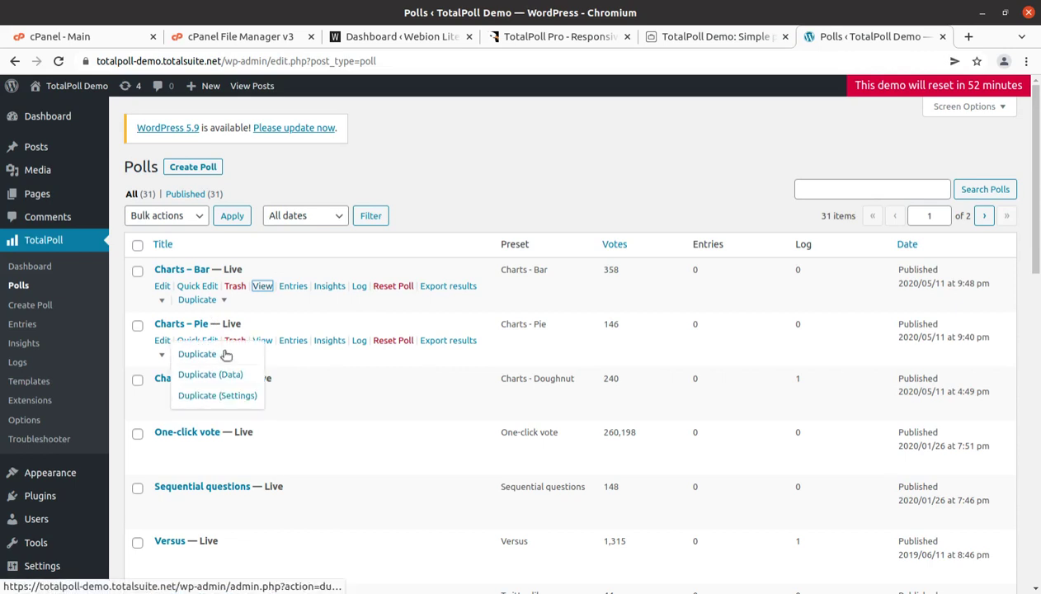
{"action": "left_click", "coordinate": [262, 342], "text": "ctrl"}
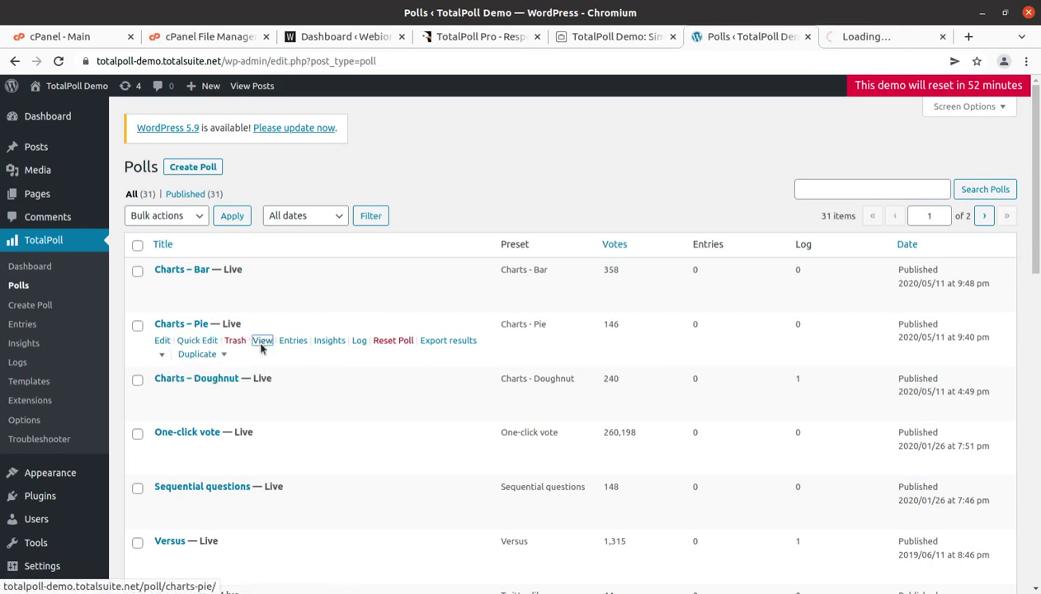
{"action": "left_click", "coordinate": [839, 41]}
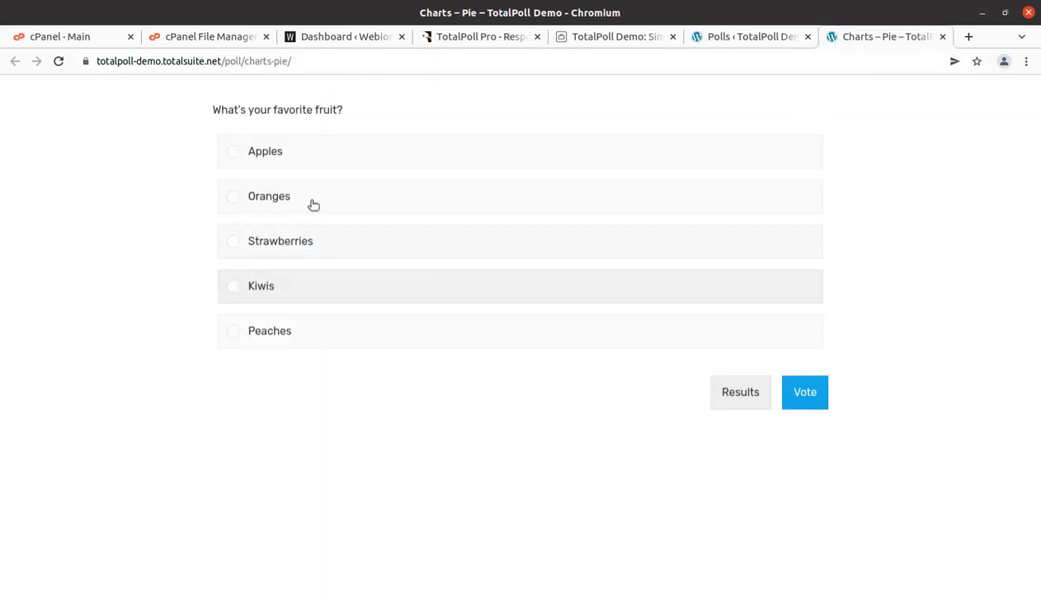
{"action": "left_click", "coordinate": [252, 155]}
{"action": "left_click", "coordinate": [799, 392]}
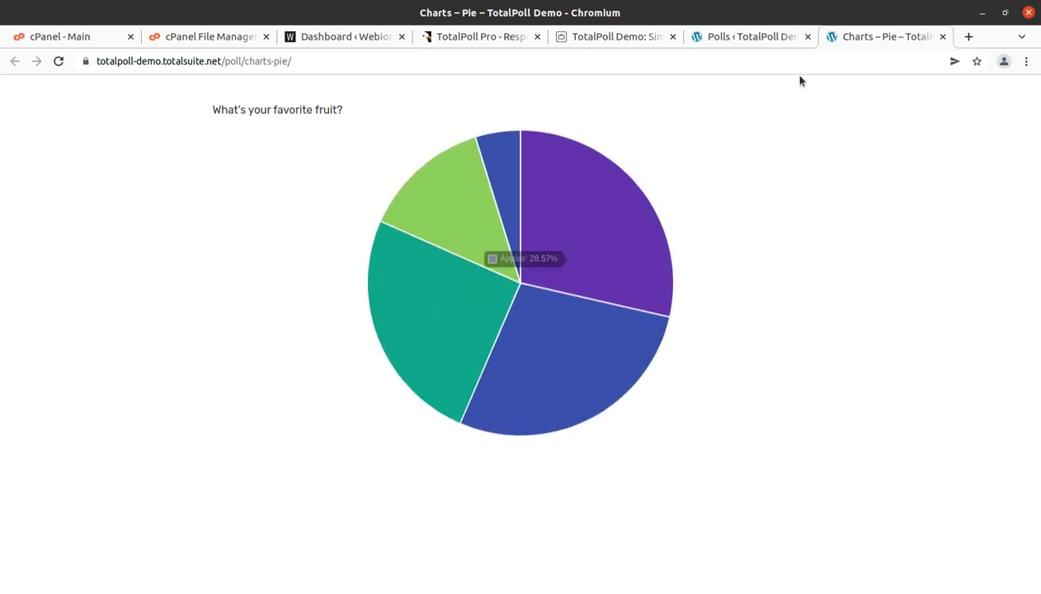
{"action": "left_click", "coordinate": [942, 36]}
- Open the Charts – Doughnut poll in a new tab, vote for Oranges, and close it after viewing the doughnut chart
{"action": "scroll", "coordinate": [273, 410], "scroll_direction": "down", "scroll_amount": 3}
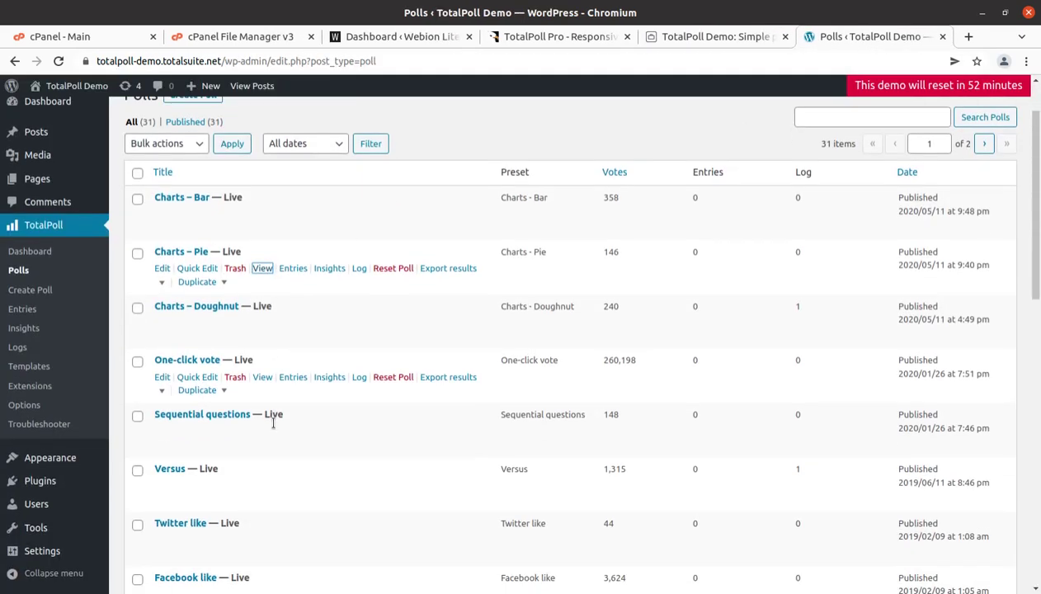
{"action": "mouse_move", "coordinate": [206, 321]}
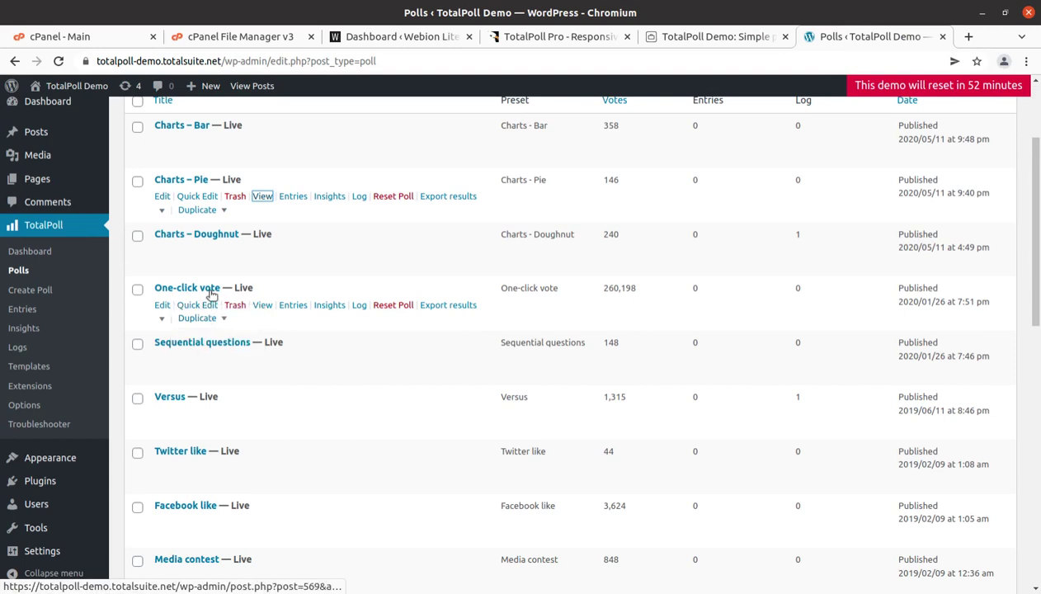
{"action": "mouse_move", "coordinate": [217, 272]}
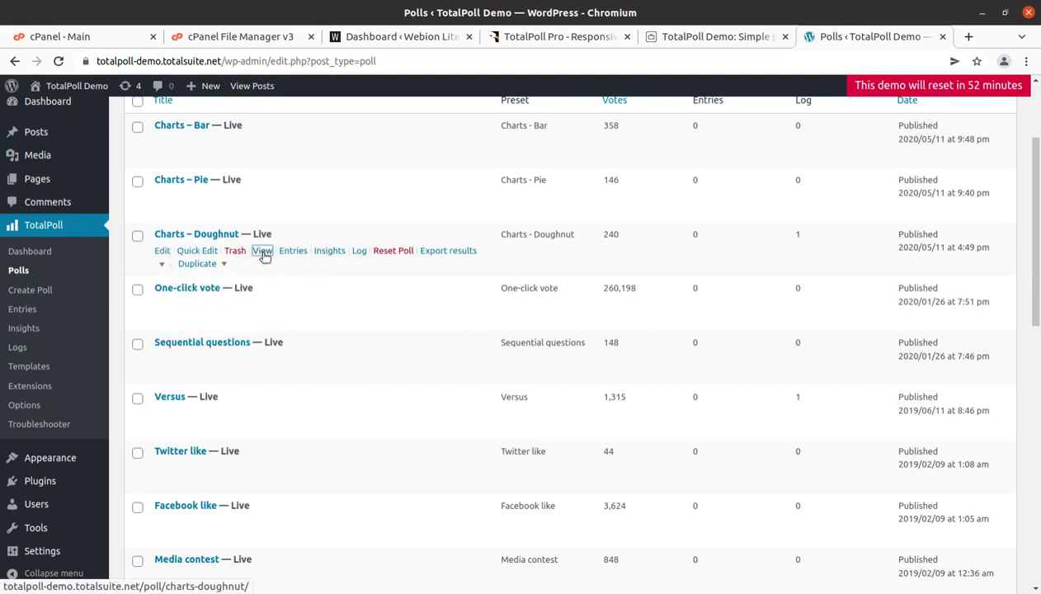
{"action": "middle_click", "coordinate": [264, 252]}
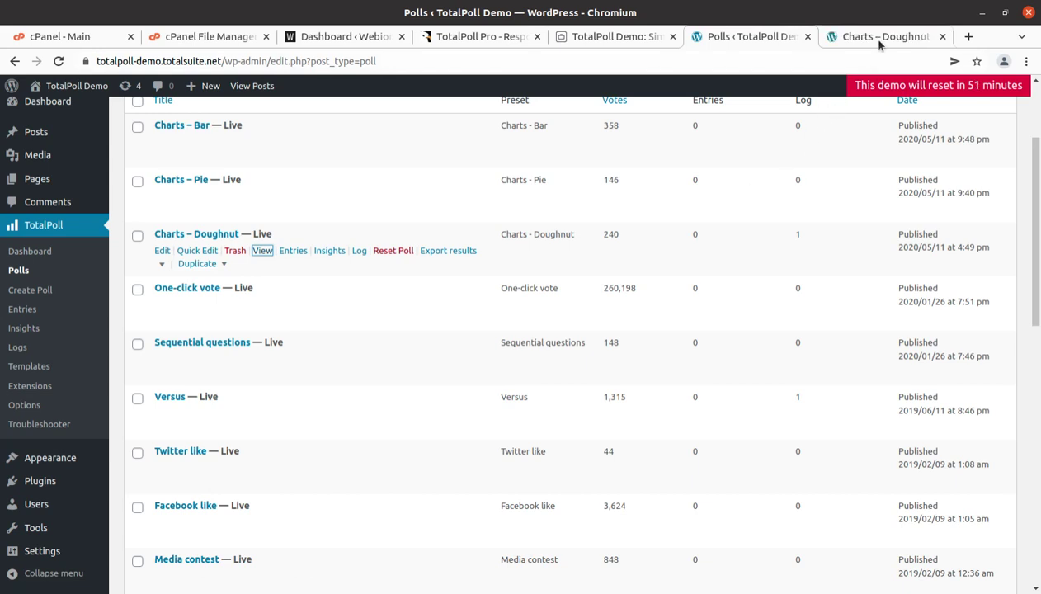
{"action": "key", "text": "ctrl+Tab"}
{"action": "left_click", "coordinate": [288, 196]}
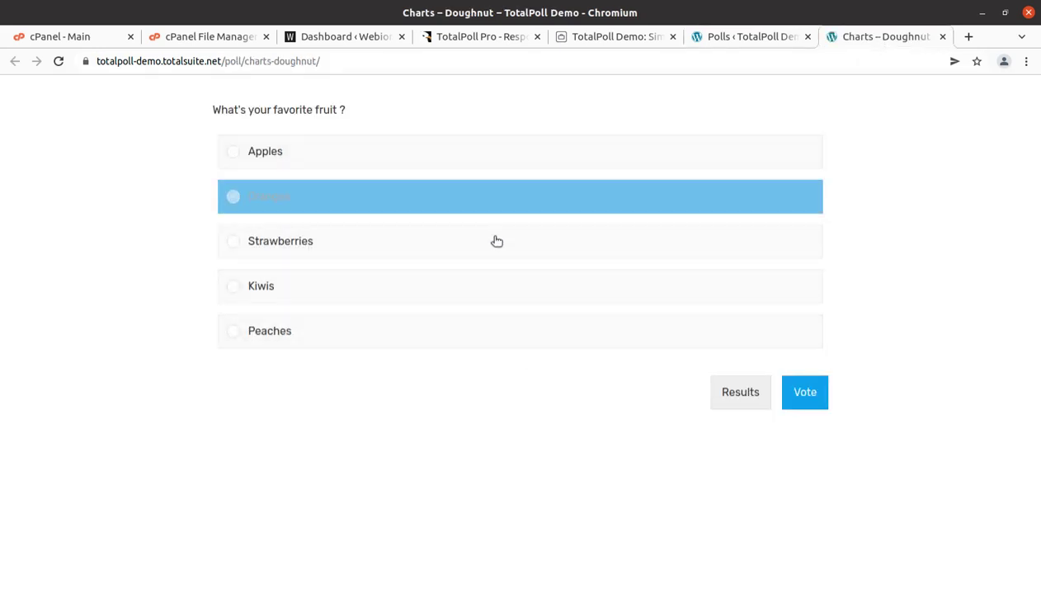
{"action": "left_click", "coordinate": [797, 400]}
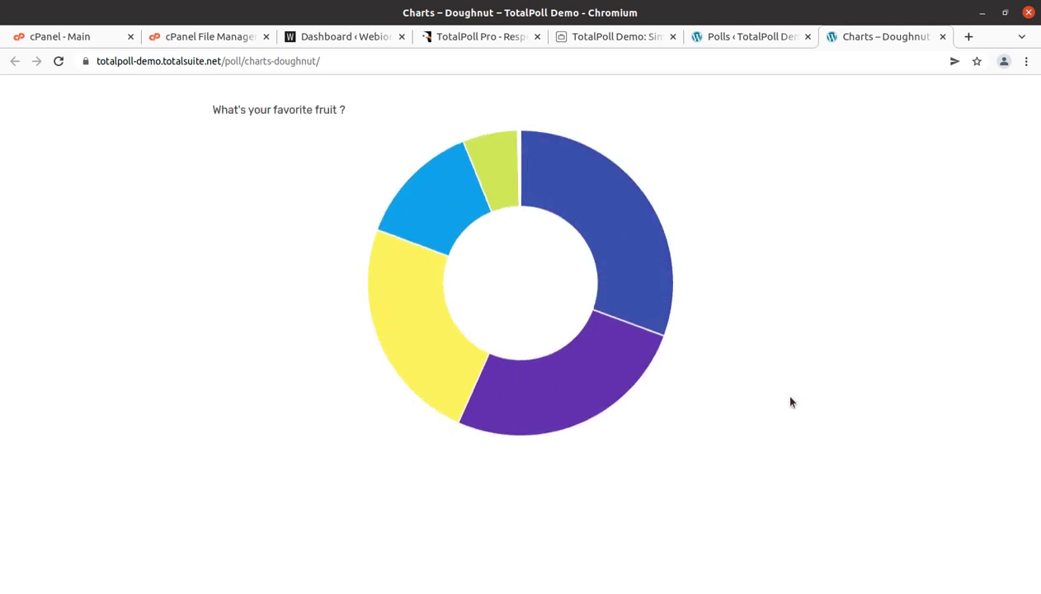
{"action": "left_click", "coordinate": [942, 37]}
- Open the One-click vote poll in a new tab, vote for Red, and close it after viewing the results
{"action": "scroll", "coordinate": [252, 446], "scroll_direction": "up", "scroll_amount": 1}
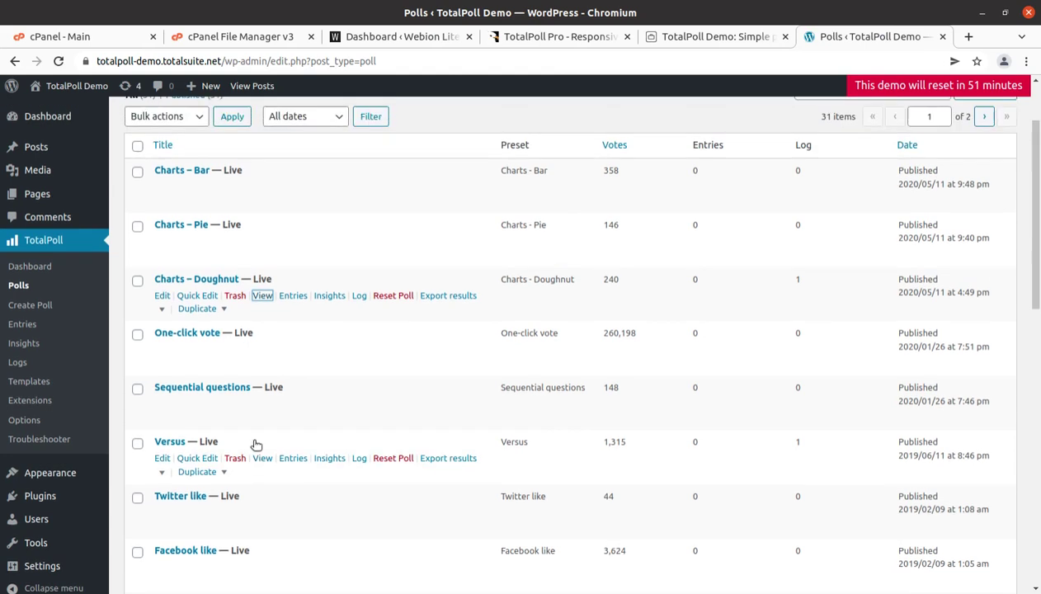
{"action": "scroll", "coordinate": [256, 445], "scroll_direction": "up", "scroll_amount": 1}
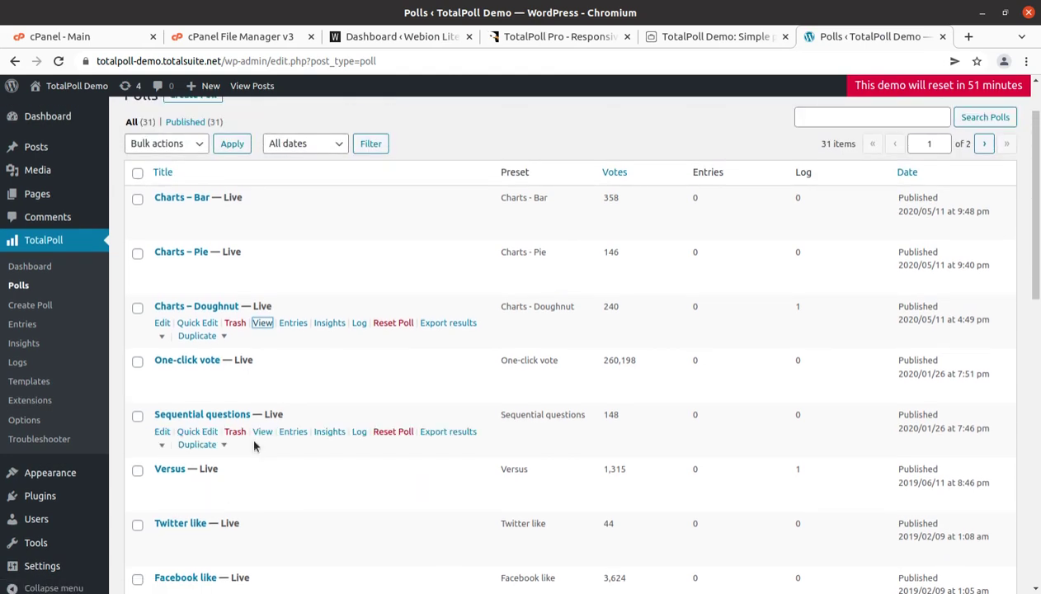
{"action": "left_click", "coordinate": [163, 390]}
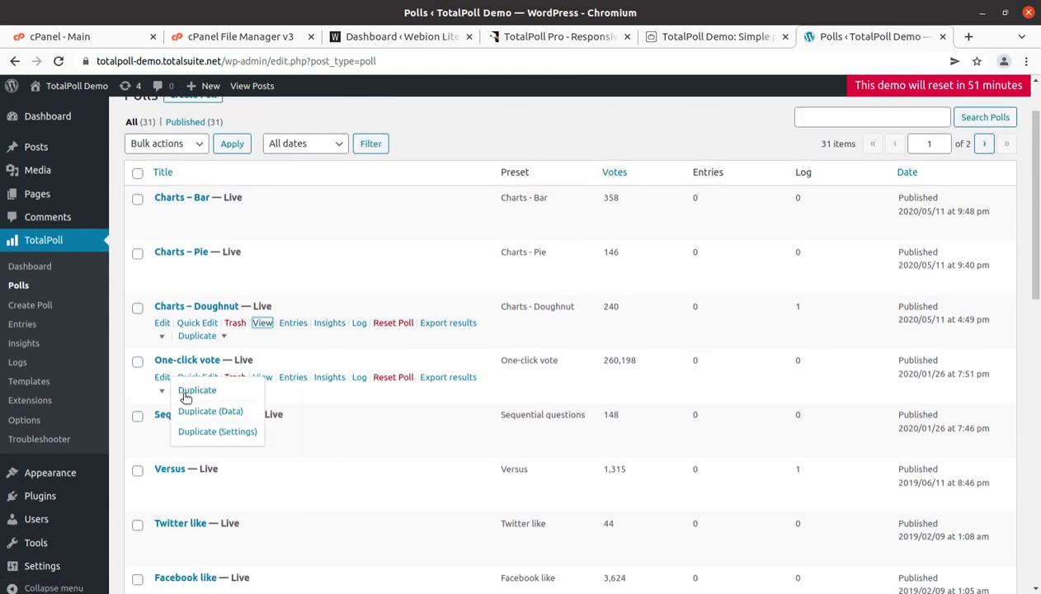
{"action": "middle_click", "coordinate": [262, 377]}
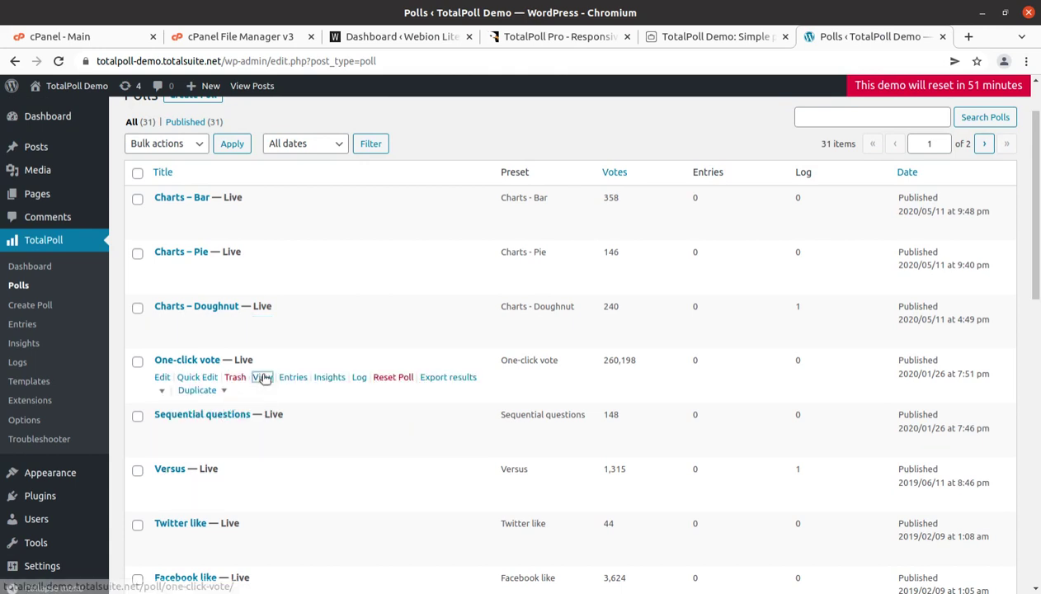
{"action": "left_click", "coordinate": [858, 36]}
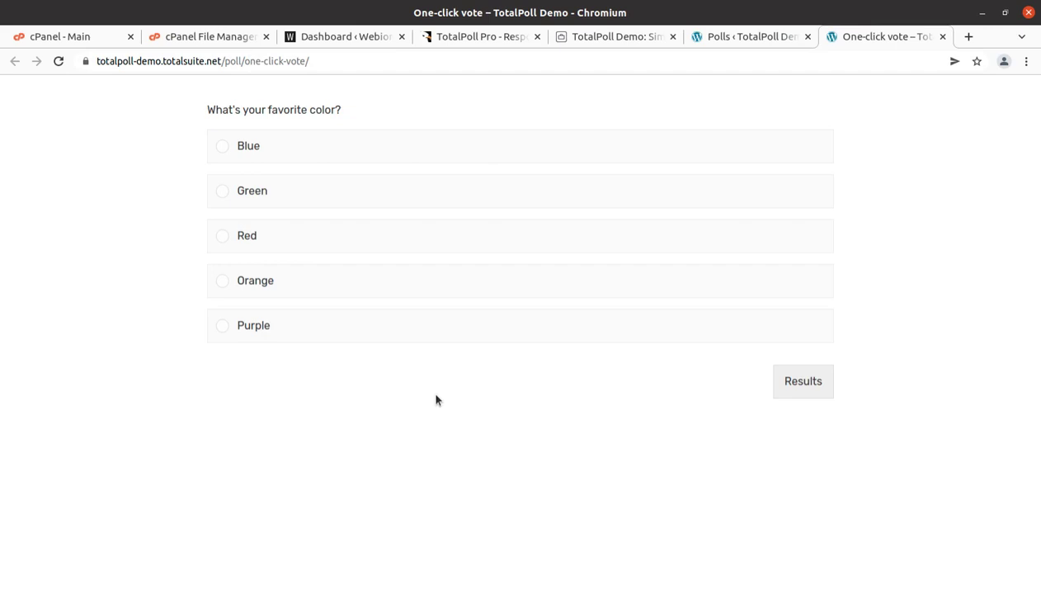
{"action": "left_click", "coordinate": [231, 236]}
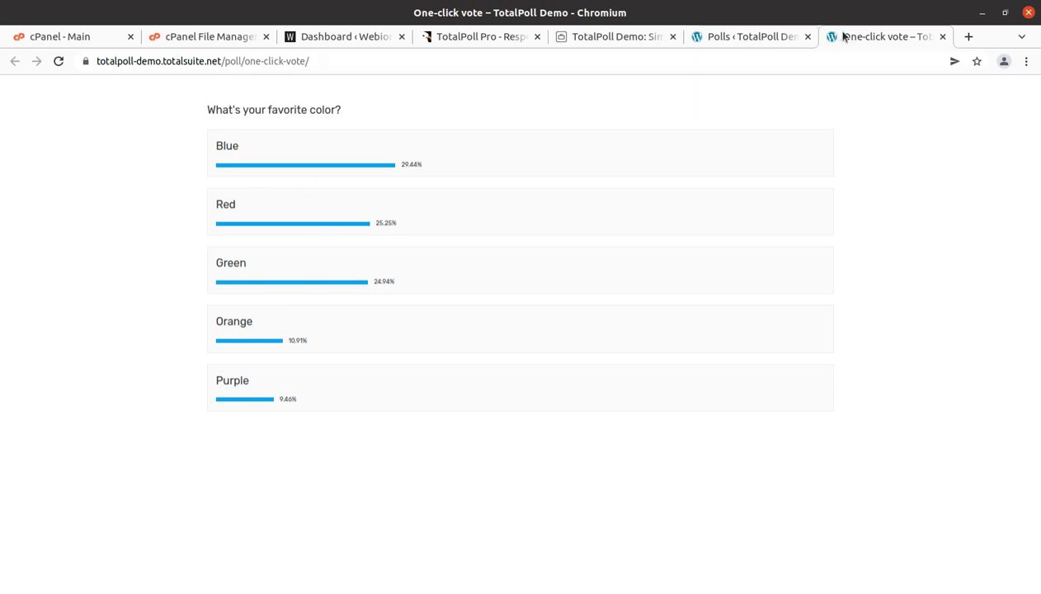
{"action": "left_click", "coordinate": [942, 37]}
- View the Sequential questions poll in a new tab and answer Green for the favorite color and Banana for the favorite fruit
{"action": "scroll", "coordinate": [389, 314], "scroll_direction": "down", "scroll_amount": 3}
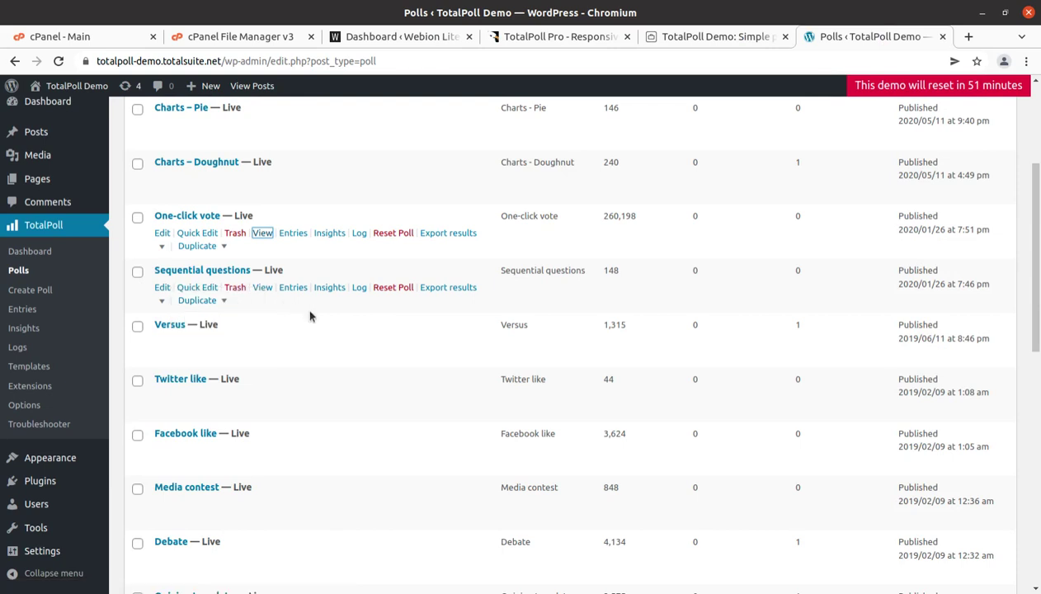
{"action": "left_click", "coordinate": [263, 288]}
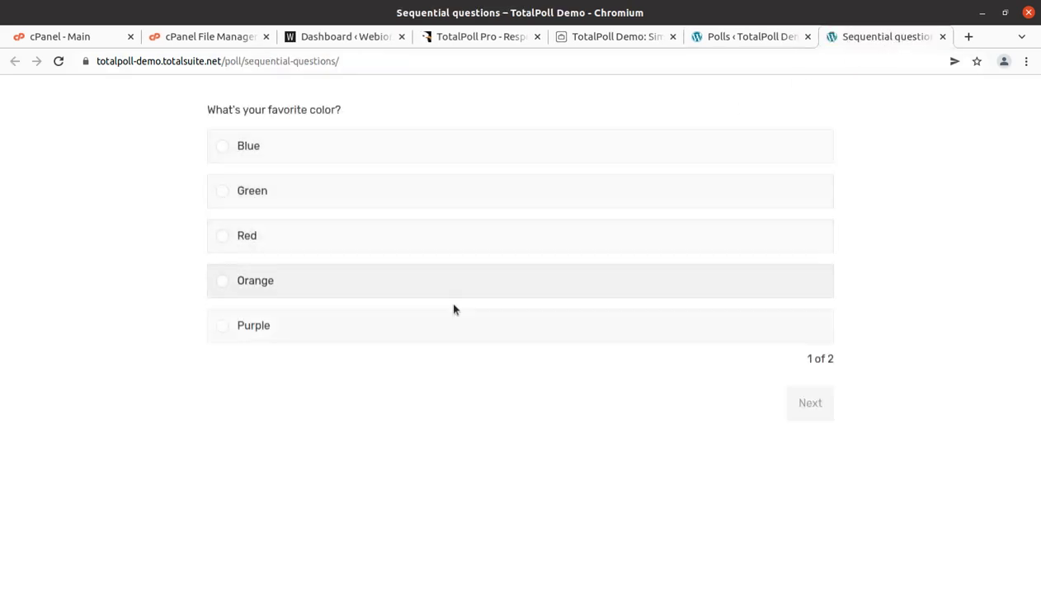
{"action": "left_click", "coordinate": [231, 192]}
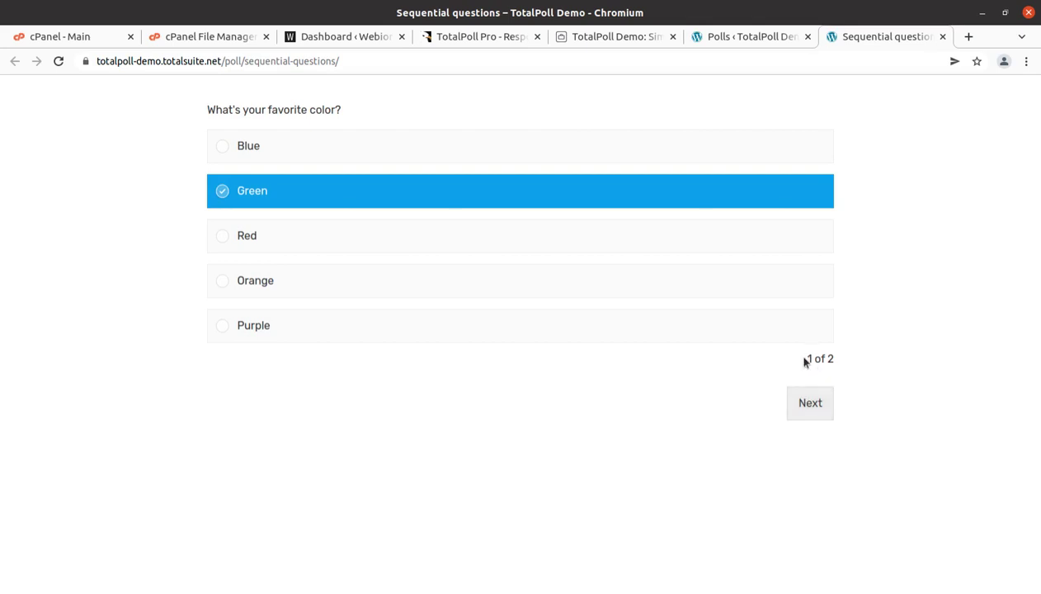
{"action": "left_click", "coordinate": [811, 403]}
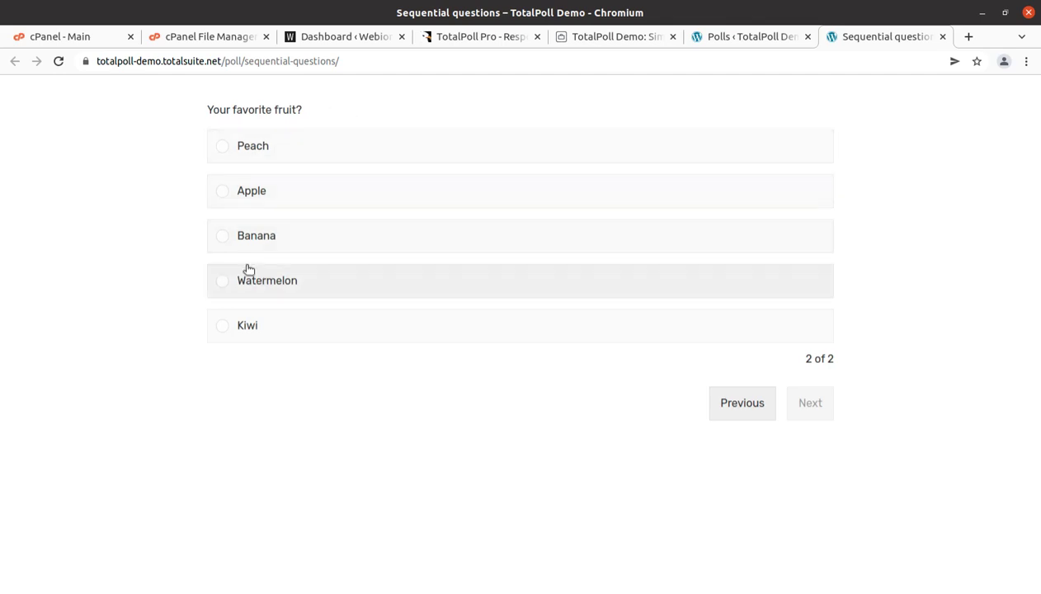
{"action": "left_click", "coordinate": [228, 239]}
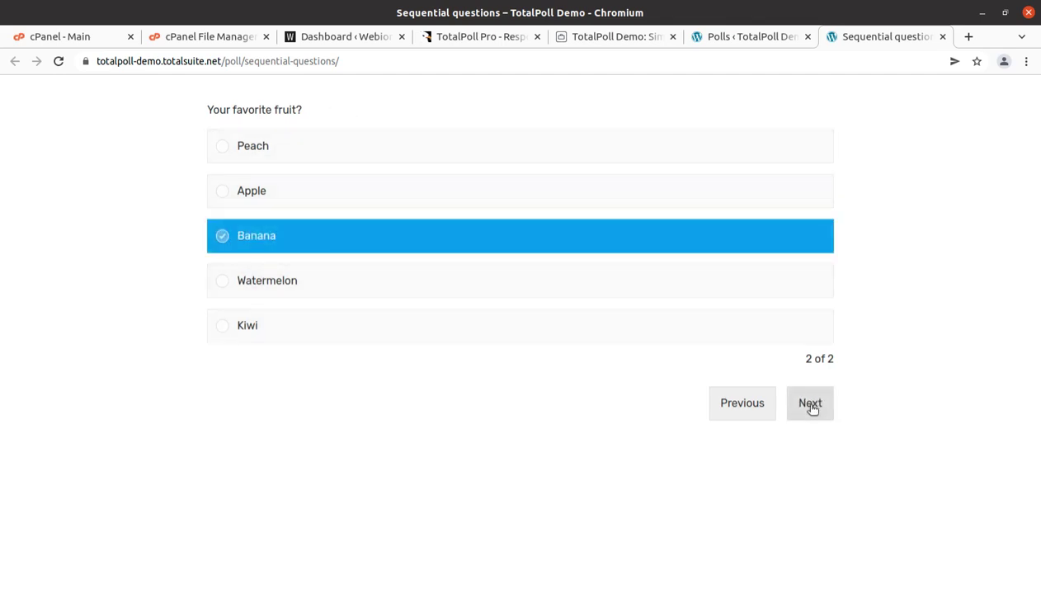
{"action": "left_click", "coordinate": [810, 405]}
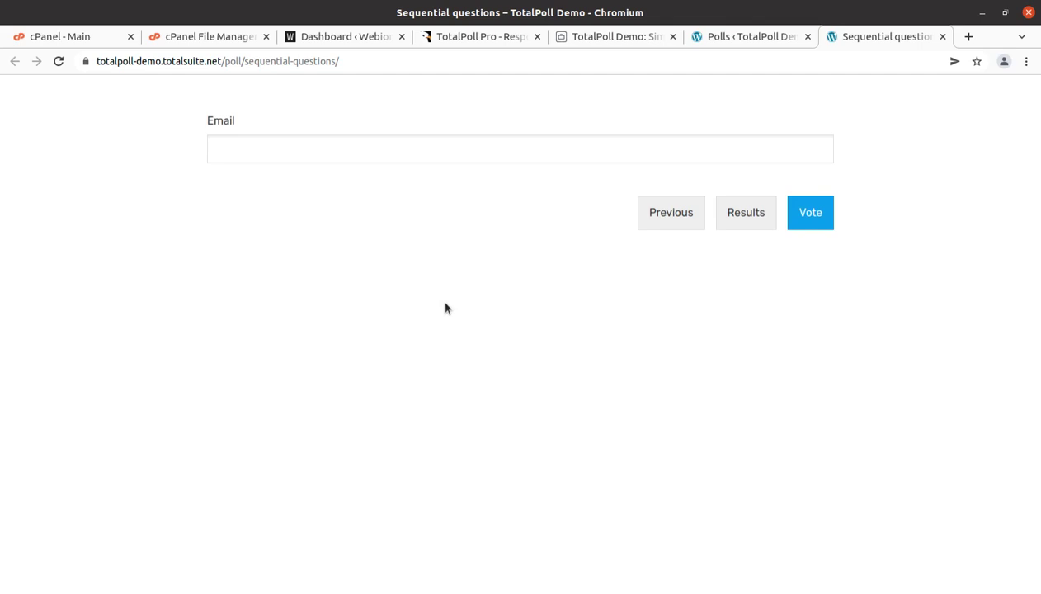
- Try to submit the sequential poll vote with the email left empty, and close the poll page
{"action": "left_click", "coordinate": [227, 148]}
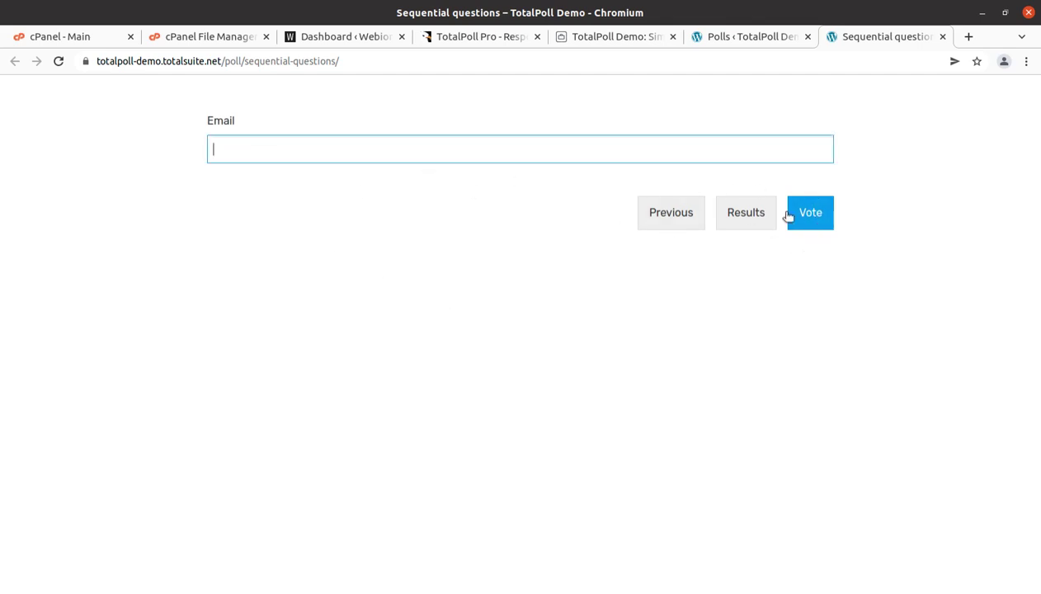
{"action": "left_click", "coordinate": [812, 223]}
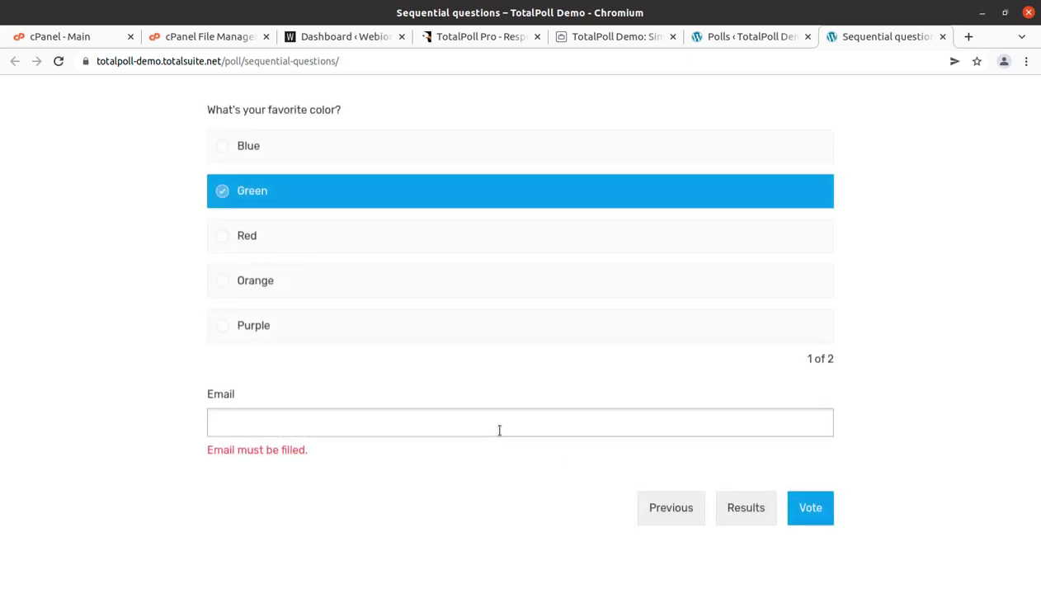
{"action": "left_click", "coordinate": [255, 425]}
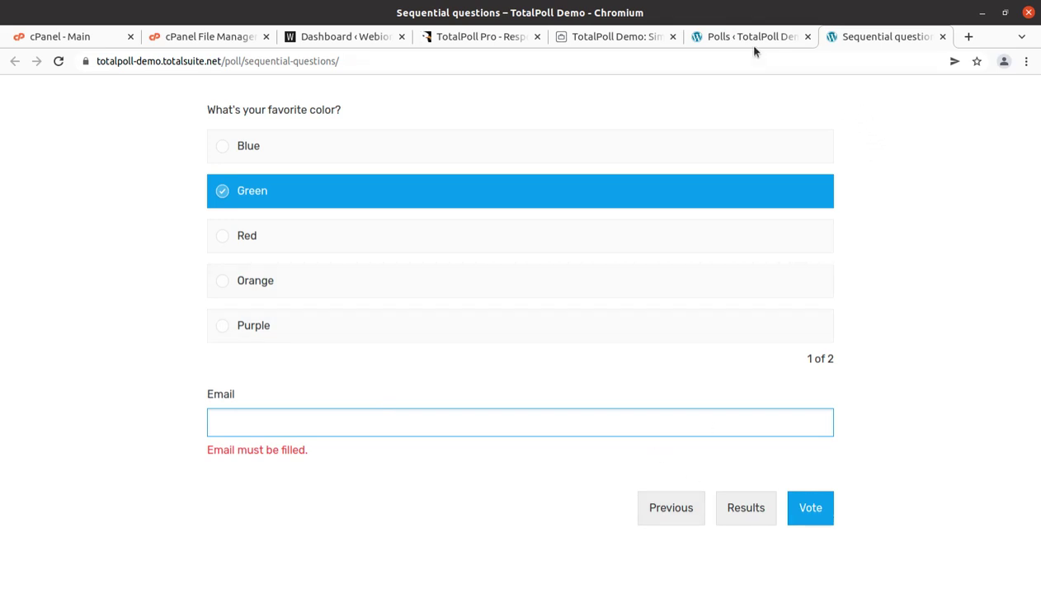
{"action": "left_click", "coordinate": [943, 36]}
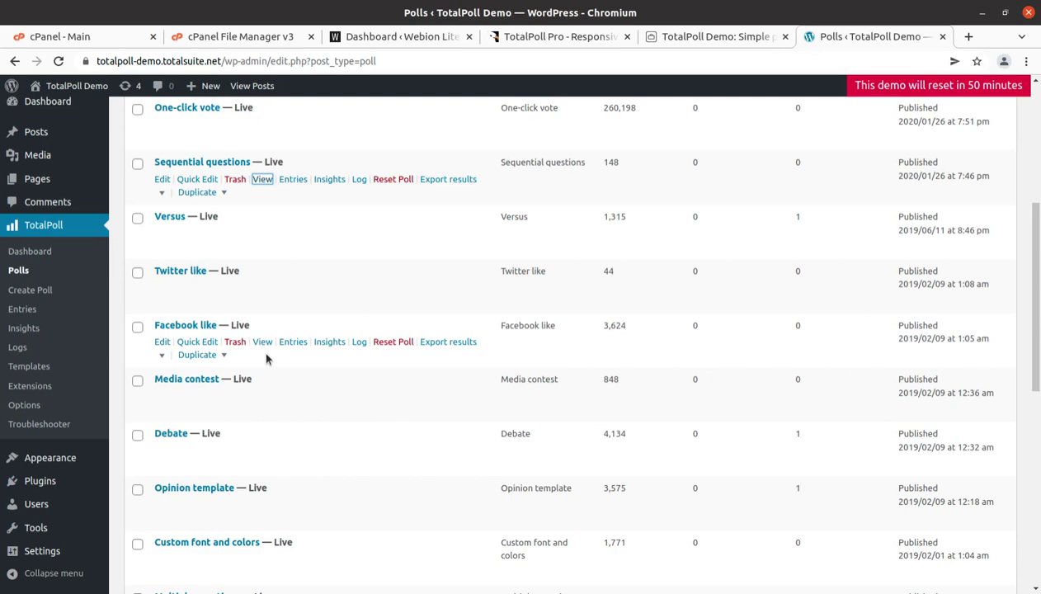
- View the Facebook like poll in a new tab, cast a favorite fruit vote, and close it after viewing the results
{"action": "left_click", "coordinate": [264, 343]}
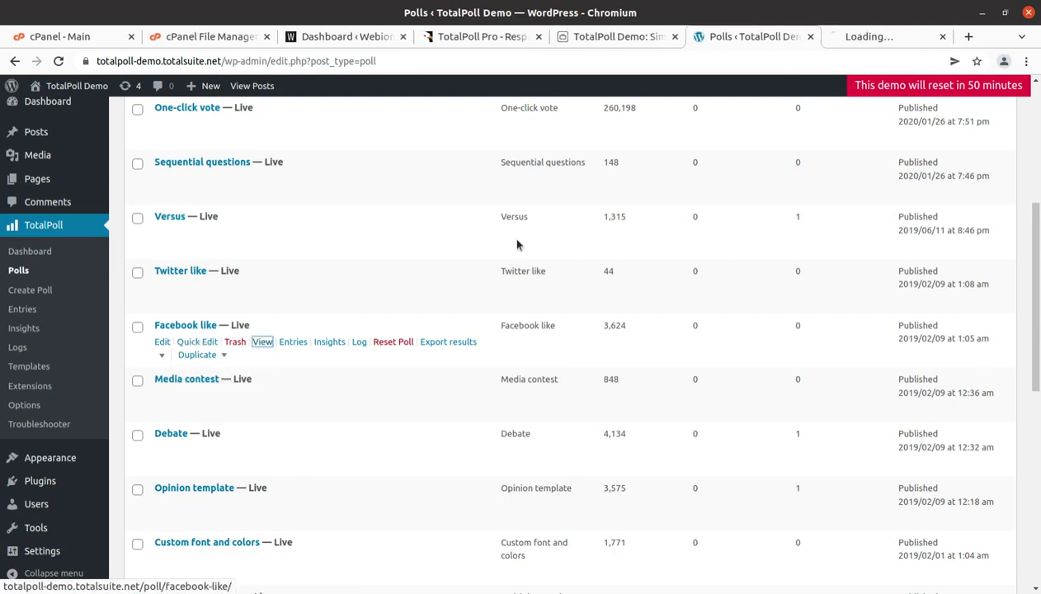
{"action": "left_click", "coordinate": [850, 37]}
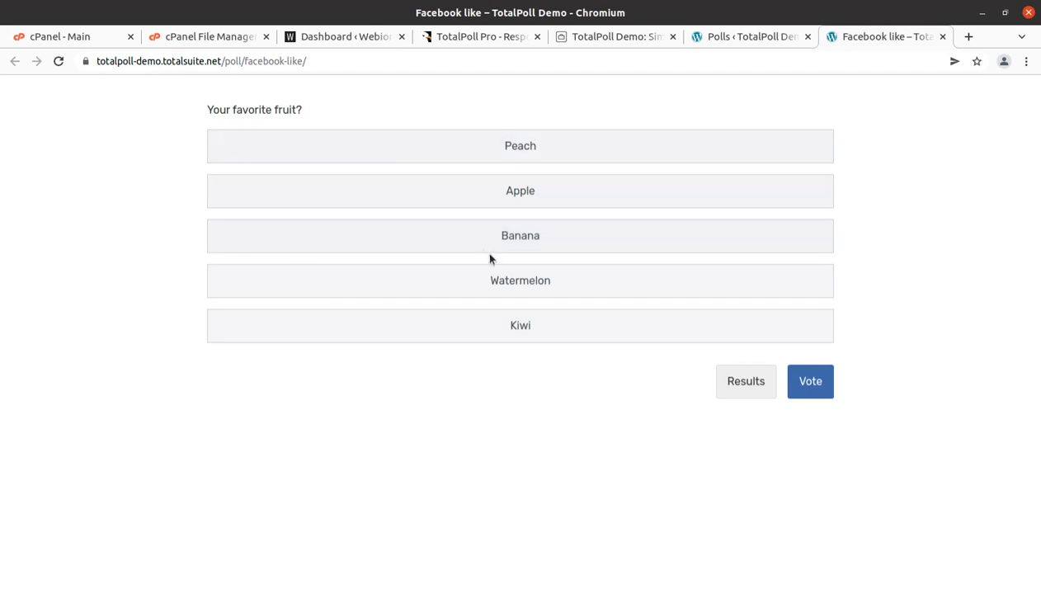
{"action": "left_click", "coordinate": [808, 389]}
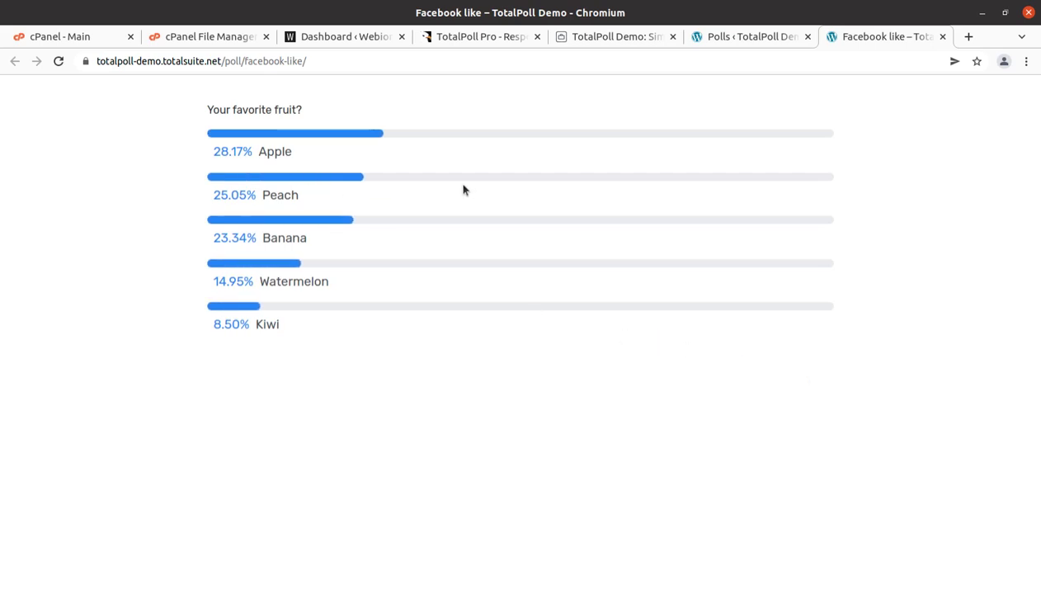
{"action": "left_click", "coordinate": [942, 37]}
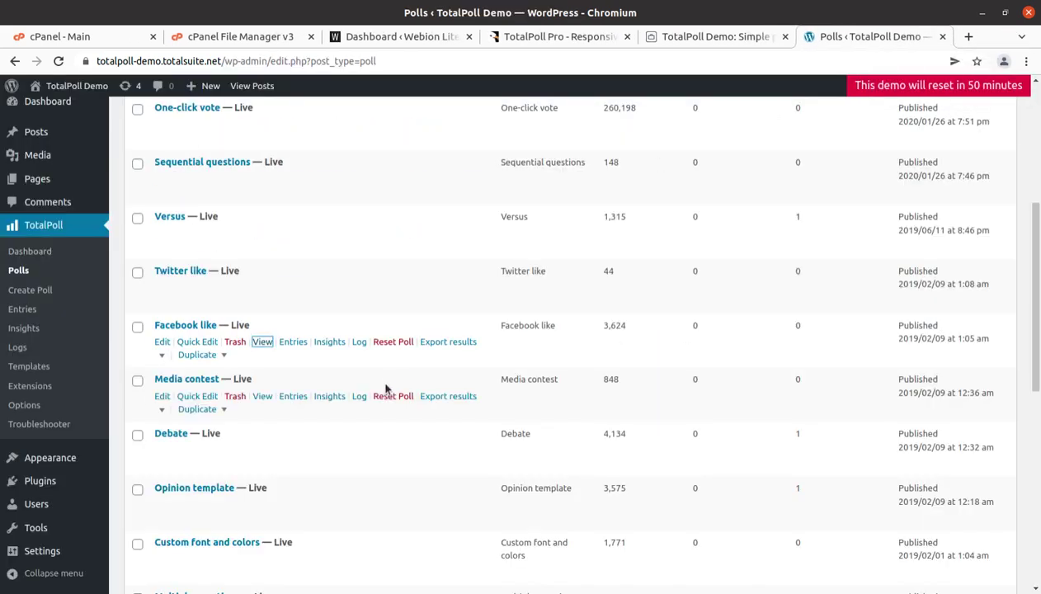
- Look through the remaining demo polls down to the end of the polls list
{"action": "scroll", "coordinate": [388, 395], "scroll_direction": "down", "scroll_amount": 5}
{"action": "scroll", "coordinate": [388, 393], "scroll_direction": "down", "scroll_amount": 2}
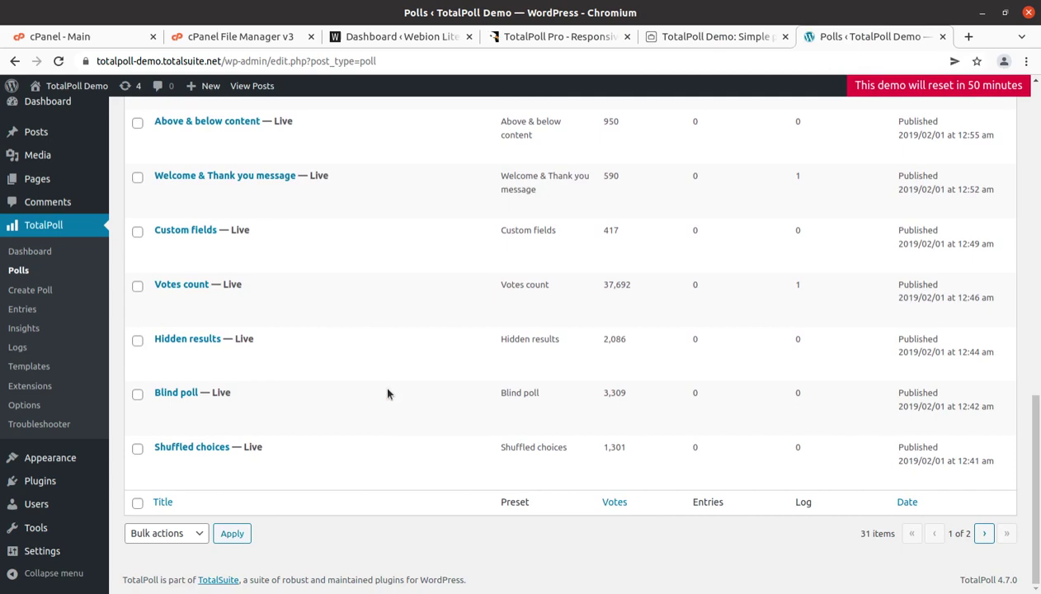
{"action": "scroll", "coordinate": [387, 394], "scroll_direction": "up", "scroll_amount": 4}
{"action": "scroll", "coordinate": [387, 394], "scroll_direction": "up", "scroll_amount": 5}
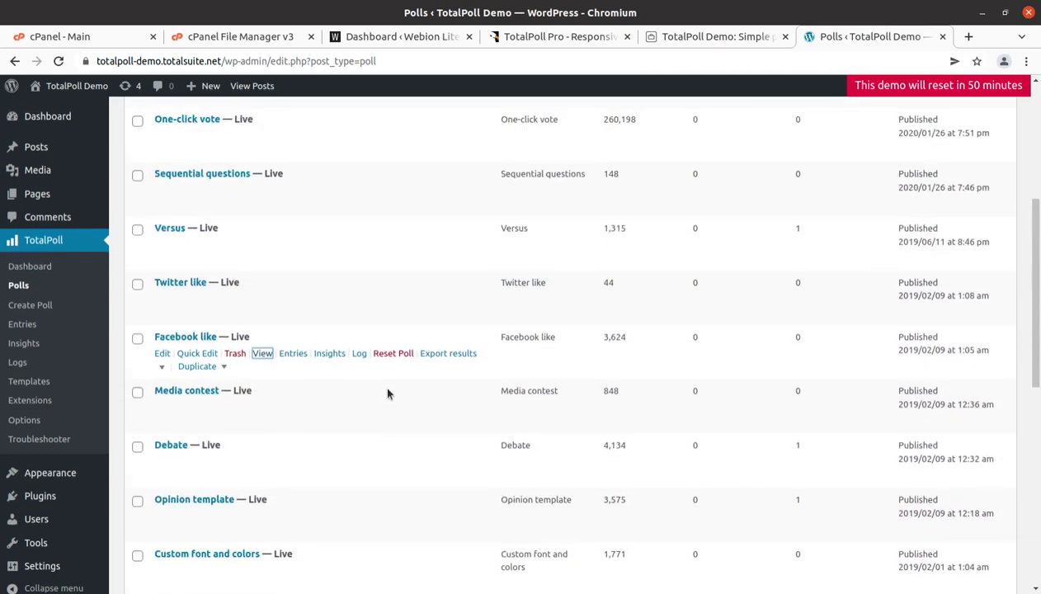
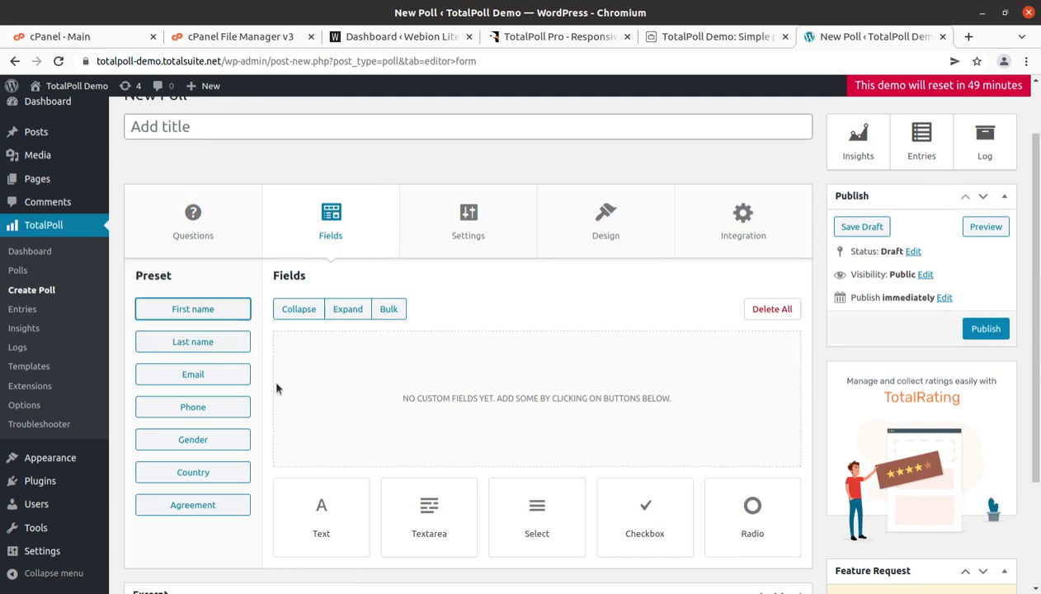
- Add a custom text field to the new poll and show its validation options
{"action": "scroll", "coordinate": [297, 412], "scroll_direction": "down", "scroll_amount": 2}
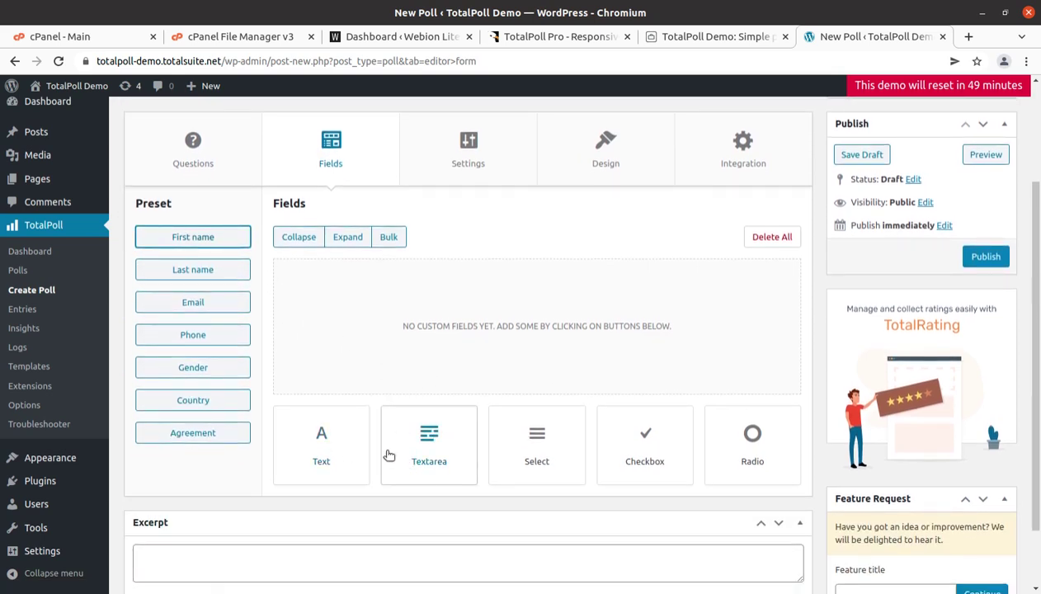
{"action": "left_click", "coordinate": [326, 464]}
{"action": "left_click_drag", "start_coordinate": [328, 465], "coordinate": [328, 440]}
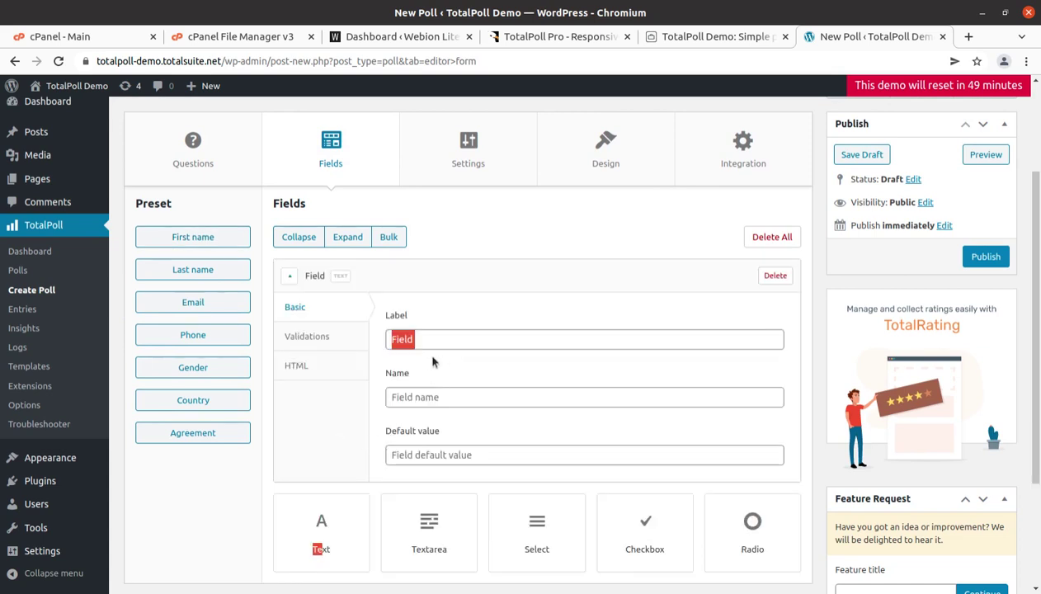
{"action": "left_click", "coordinate": [335, 339]}
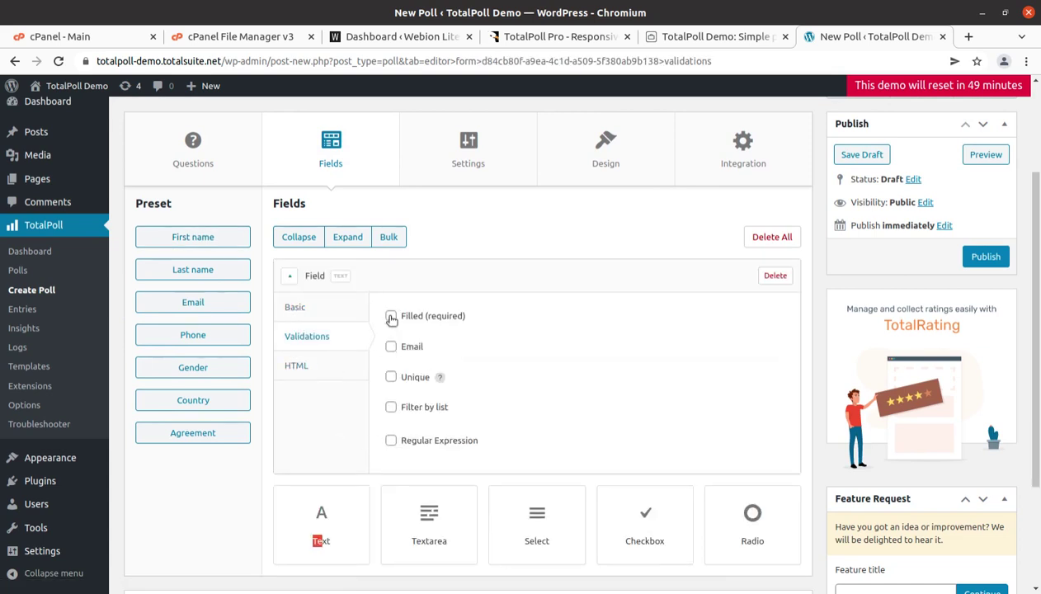
- Review the new poll's vote limitation settings and open its content settings
{"action": "scroll", "coordinate": [412, 373], "scroll_direction": "up", "scroll_amount": 2}
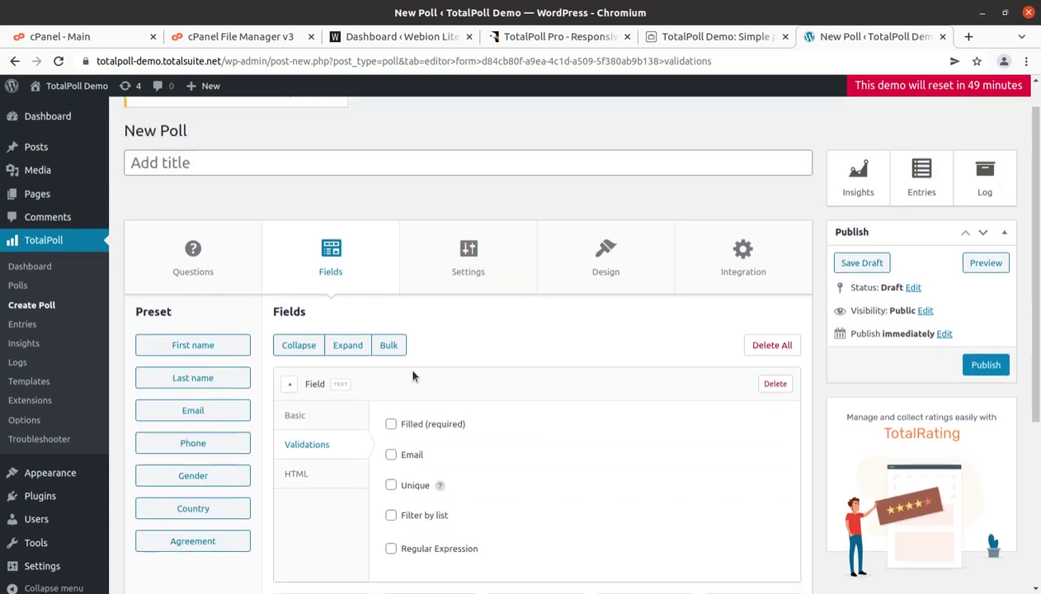
{"action": "left_click", "coordinate": [465, 278]}
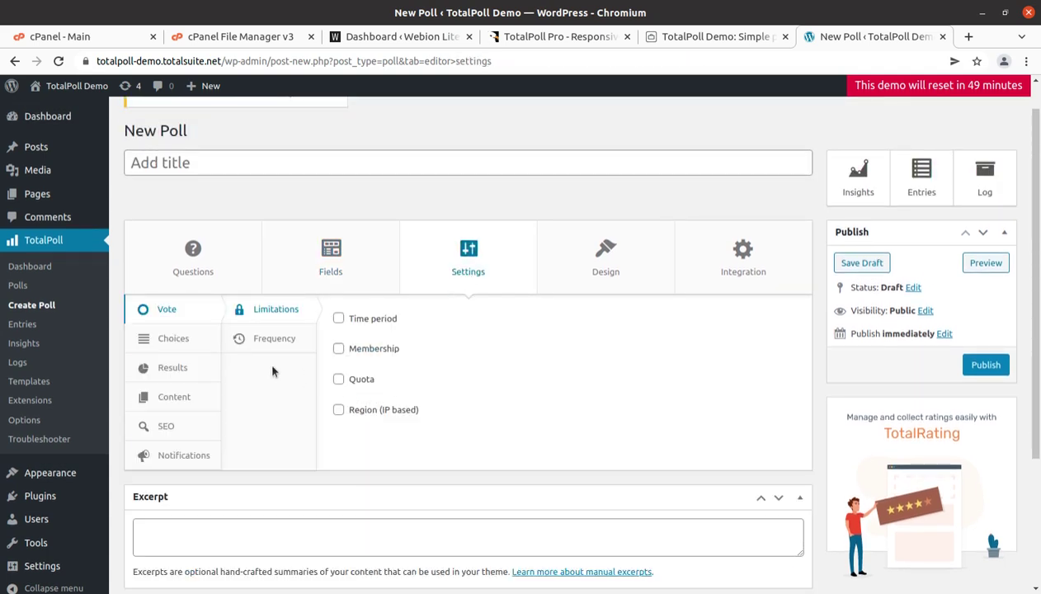
{"action": "scroll", "coordinate": [260, 372], "scroll_direction": "down", "scroll_amount": 1}
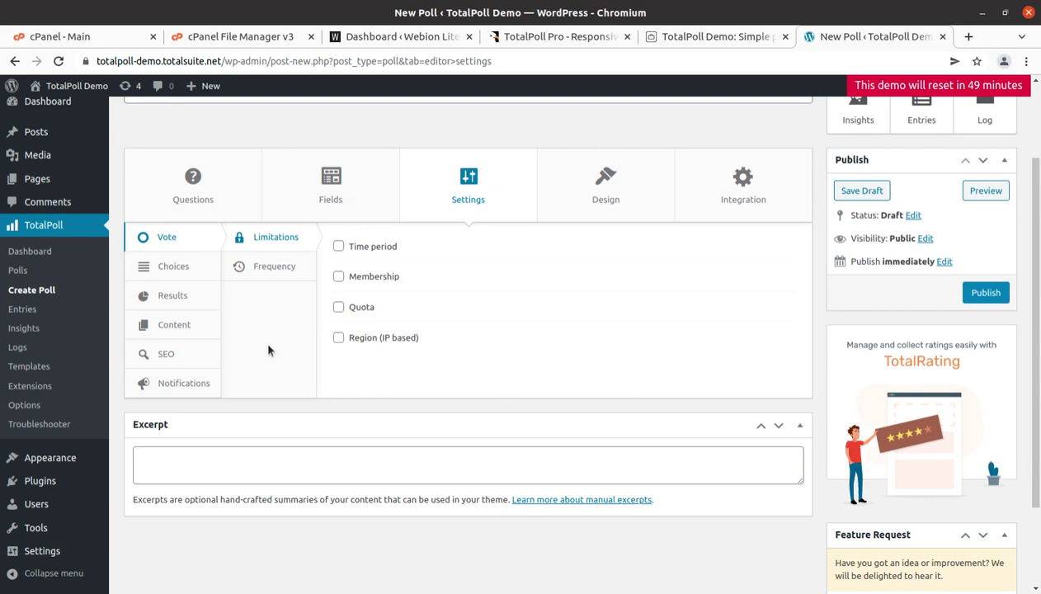
{"action": "left_click", "coordinate": [182, 330]}
- Examine the design templates available for the new poll, including the description of the Charts template
{"action": "left_click", "coordinate": [607, 197]}
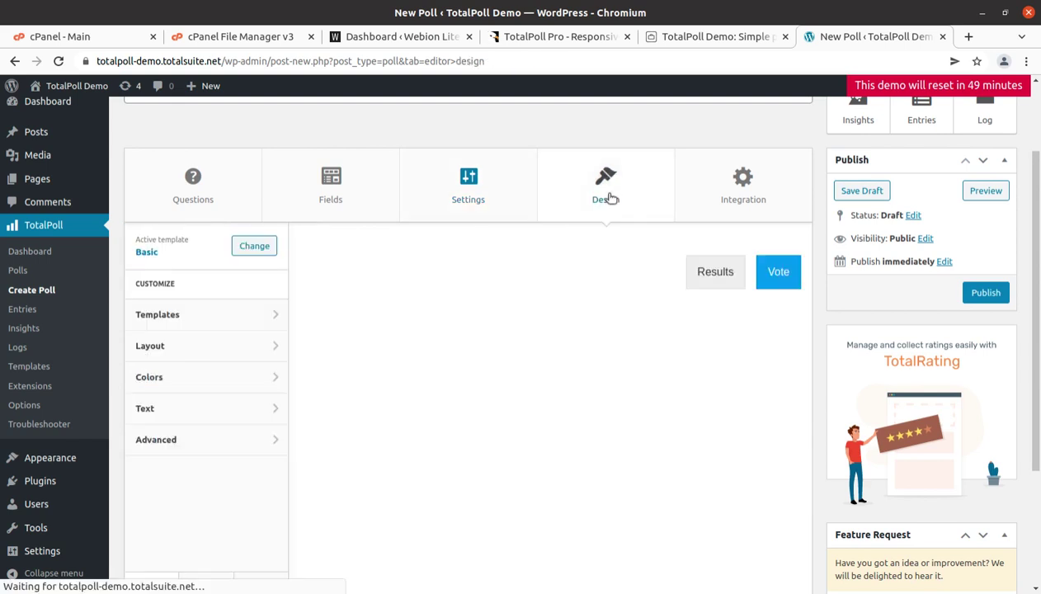
{"action": "left_click", "coordinate": [198, 321]}
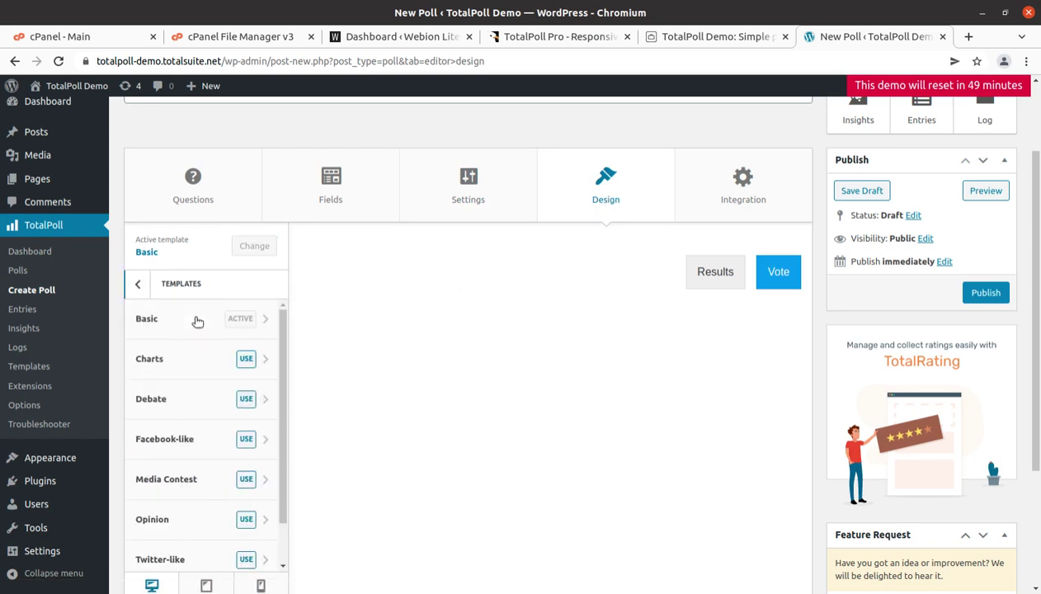
{"action": "left_click", "coordinate": [171, 370]}
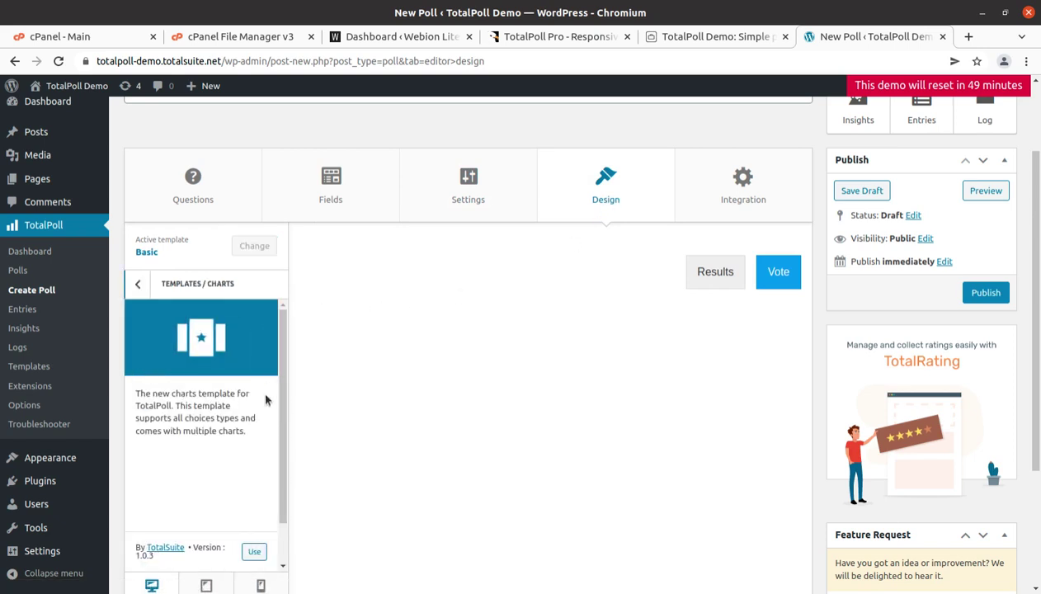
{"action": "scroll", "coordinate": [265, 502], "scroll_direction": "down", "scroll_amount": 1}
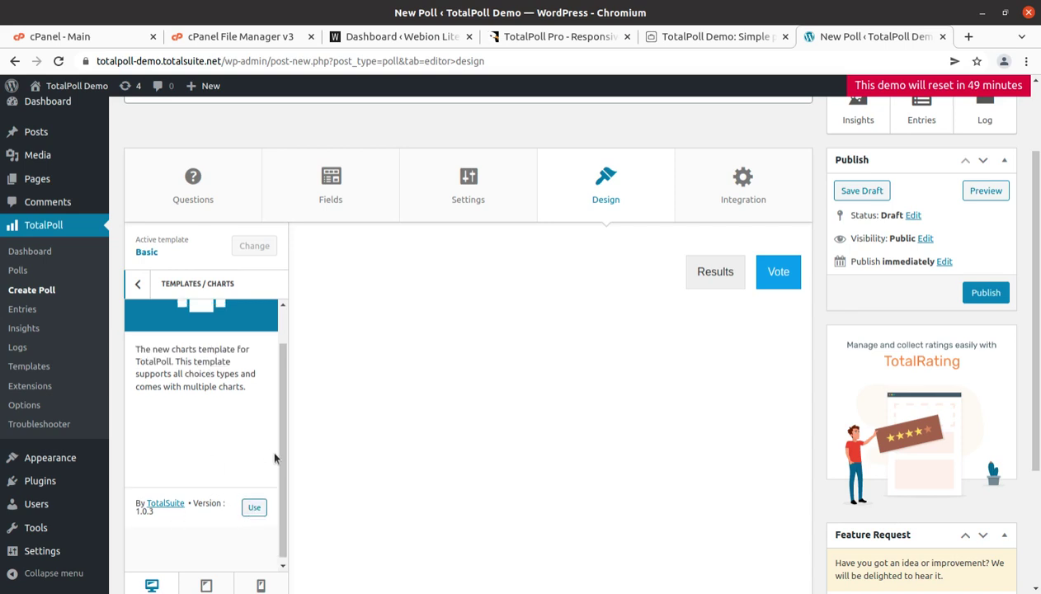
{"action": "scroll", "coordinate": [273, 458], "scroll_direction": "up", "scroll_amount": 1}
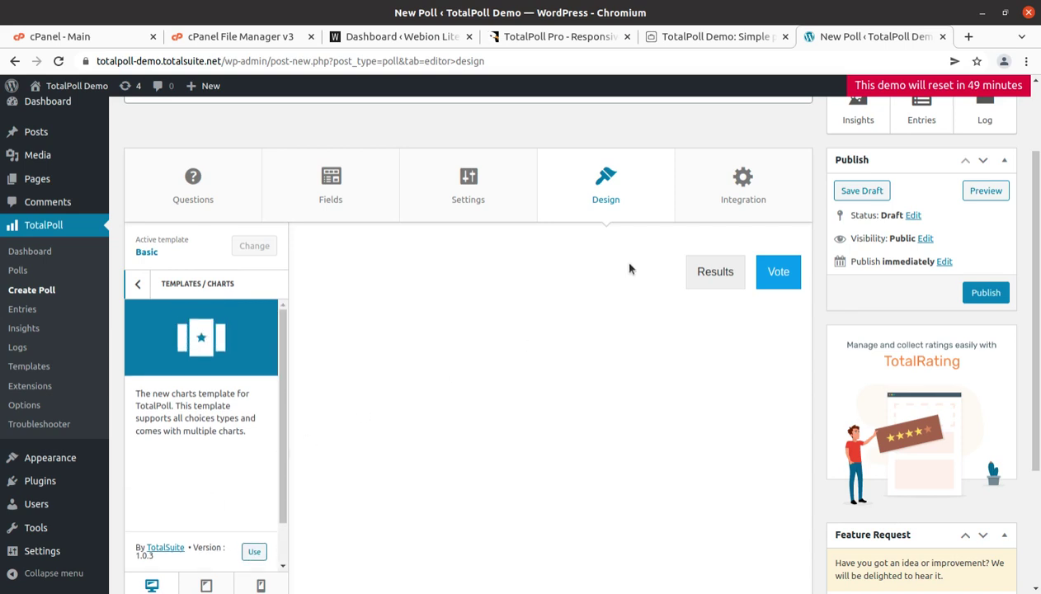
{"action": "left_click", "coordinate": [142, 285]}
{"action": "scroll", "coordinate": [216, 483], "scroll_direction": "down", "scroll_amount": 1}
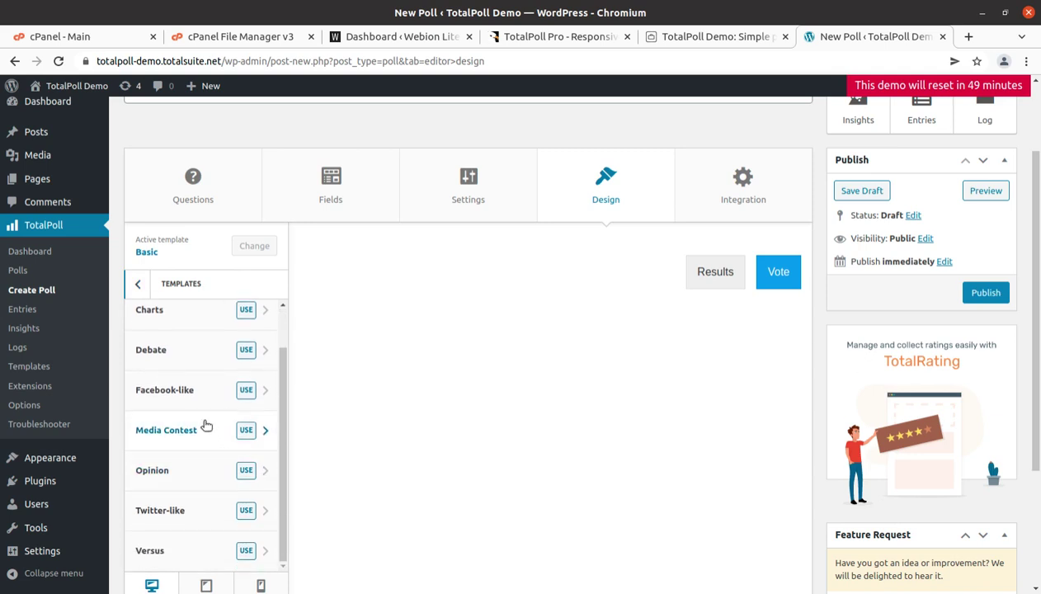
{"action": "scroll", "coordinate": [233, 414], "scroll_direction": "down", "scroll_amount": 3}
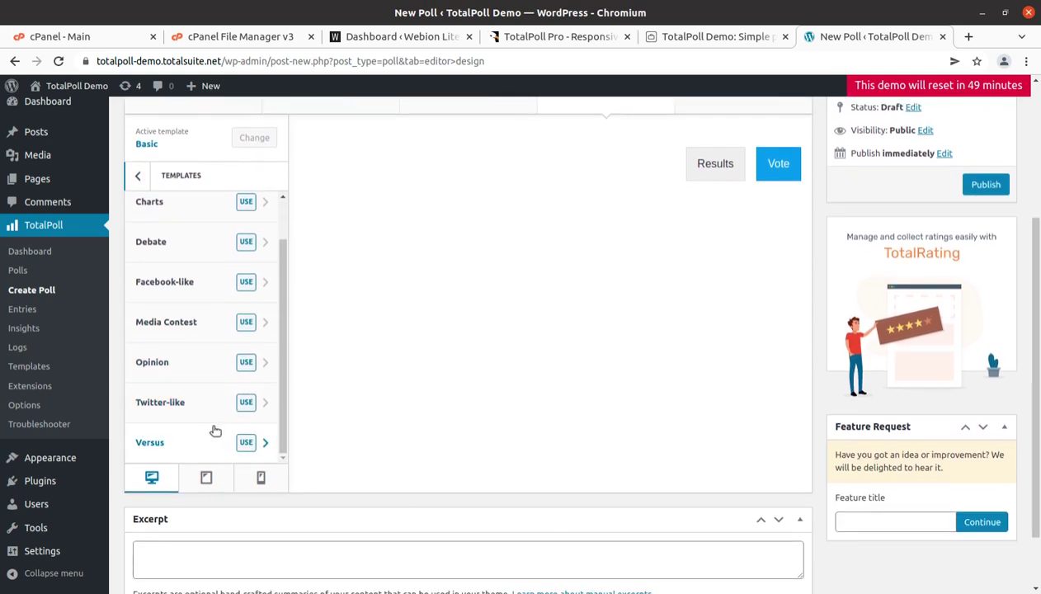
- Return to the new poll's questions and examine the vote settings and available choice types for Question #1
{"action": "scroll", "coordinate": [268, 444], "scroll_direction": "up", "scroll_amount": 2}
{"action": "scroll", "coordinate": [533, 393], "scroll_direction": "up", "scroll_amount": 3}
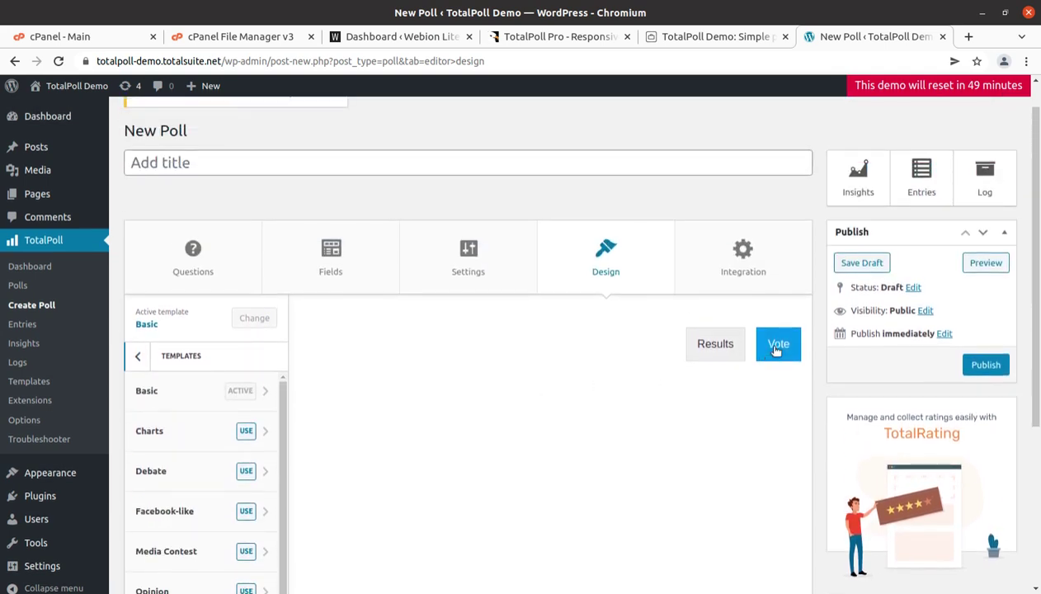
{"action": "scroll", "coordinate": [418, 298], "scroll_direction": "up", "scroll_amount": 1}
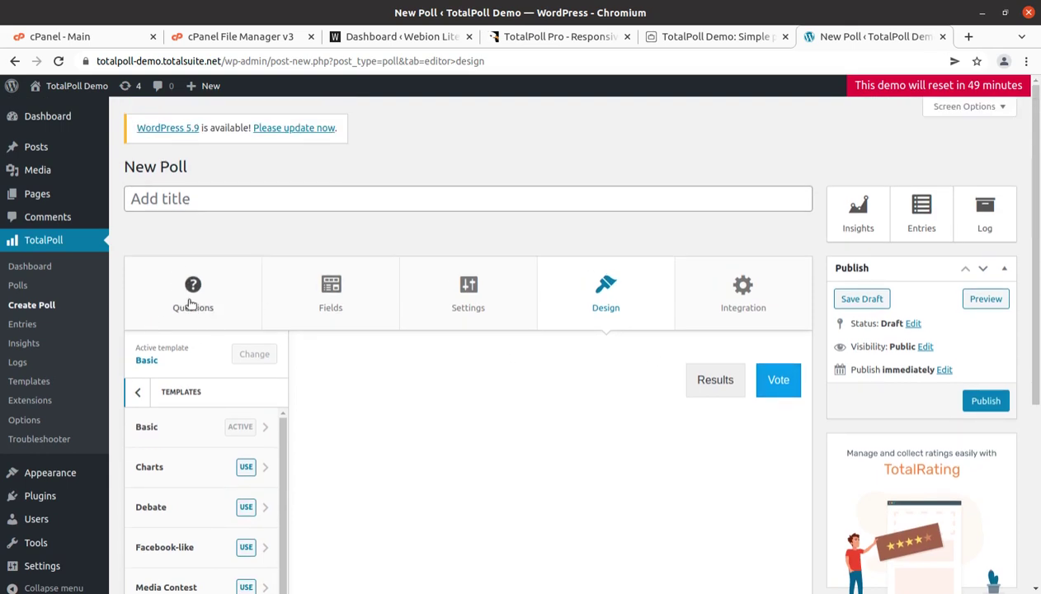
{"action": "left_click", "coordinate": [190, 304]}
{"action": "scroll", "coordinate": [237, 420], "scroll_direction": "down", "scroll_amount": 3}
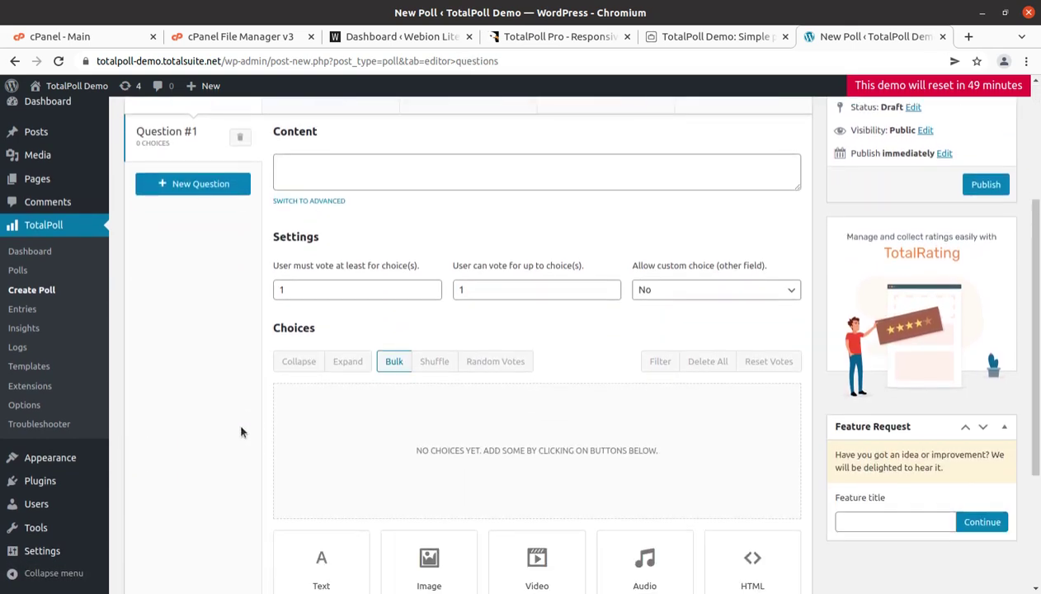
{"action": "scroll", "coordinate": [241, 432], "scroll_direction": "down", "scroll_amount": 3}
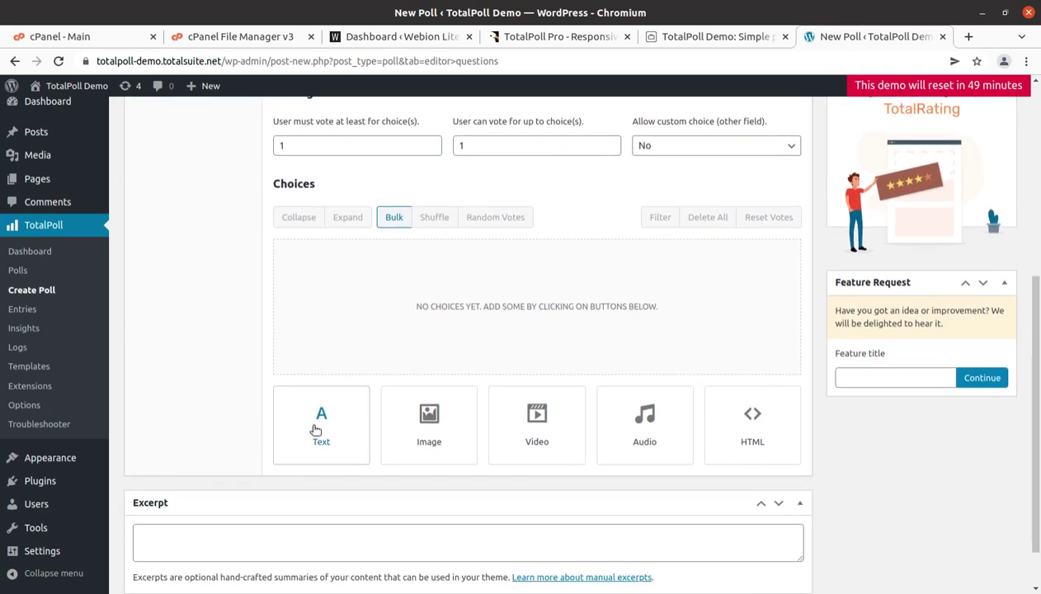
{"action": "scroll", "coordinate": [517, 451], "scroll_direction": "down", "scroll_amount": 1}
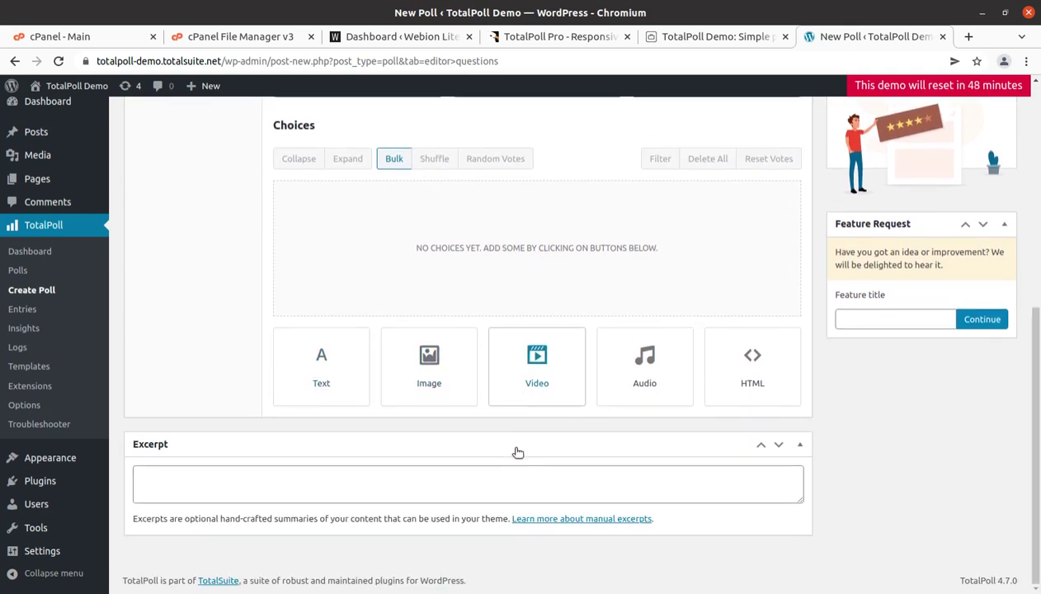
- Add an image choice to Question #1 and show its label, image URL and thumbnail URL fields
{"action": "scroll", "coordinate": [518, 452], "scroll_direction": "up", "scroll_amount": 6}
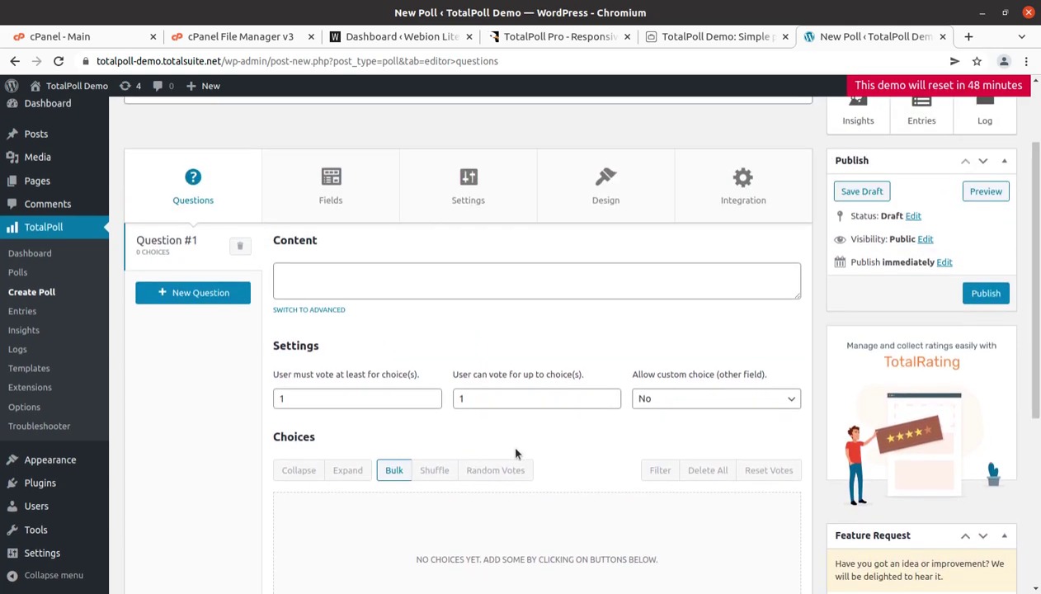
{"action": "scroll", "coordinate": [516, 453], "scroll_direction": "down", "scroll_amount": 4}
{"action": "left_click", "coordinate": [431, 473]}
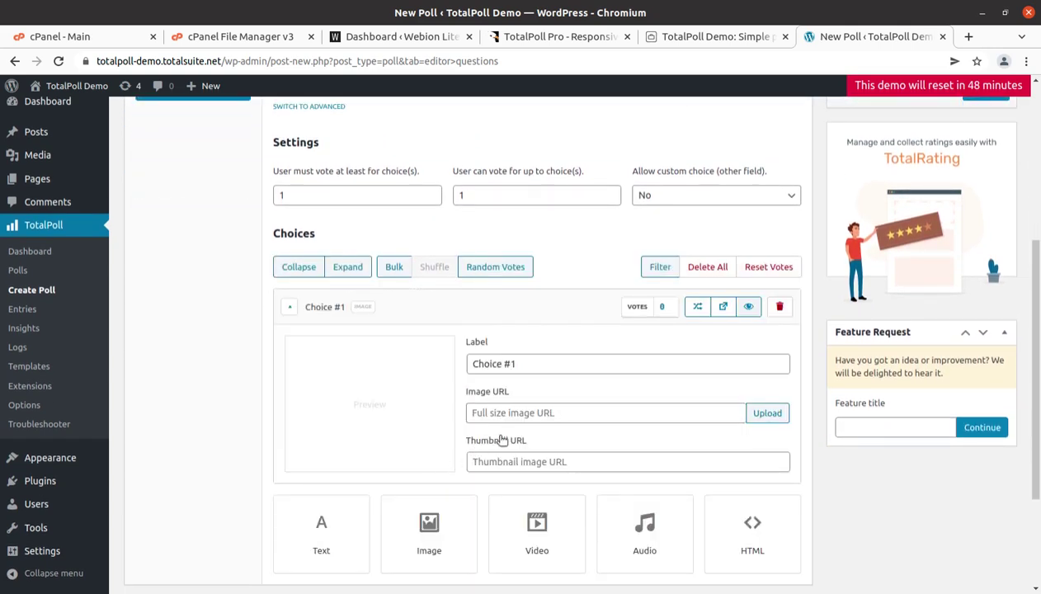
{"action": "scroll", "coordinate": [485, 438], "scroll_direction": "down", "scroll_amount": 3}
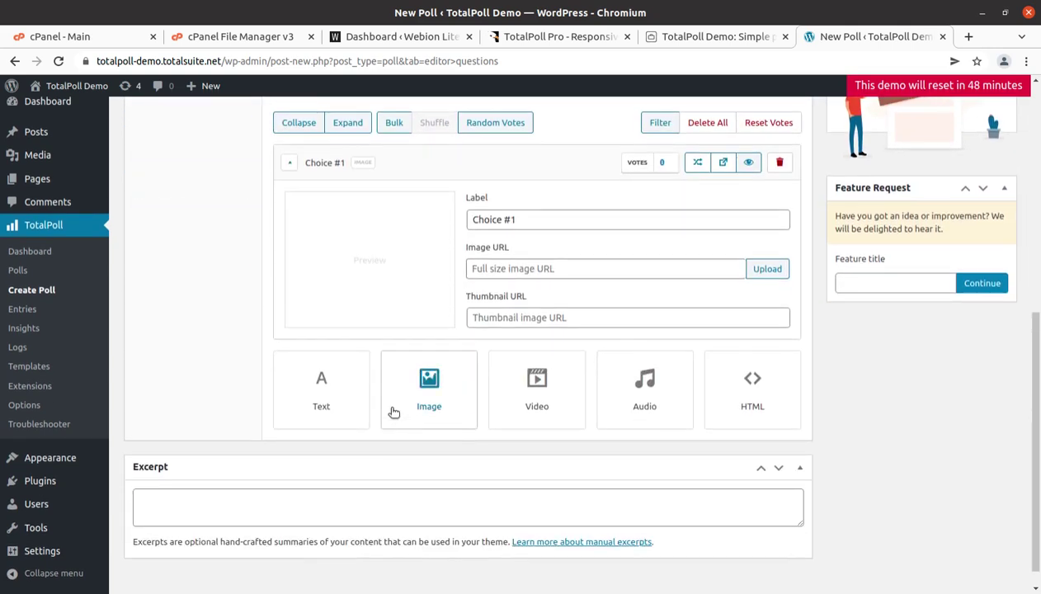
{"action": "scroll", "coordinate": [390, 388], "scroll_direction": "up", "scroll_amount": 2}
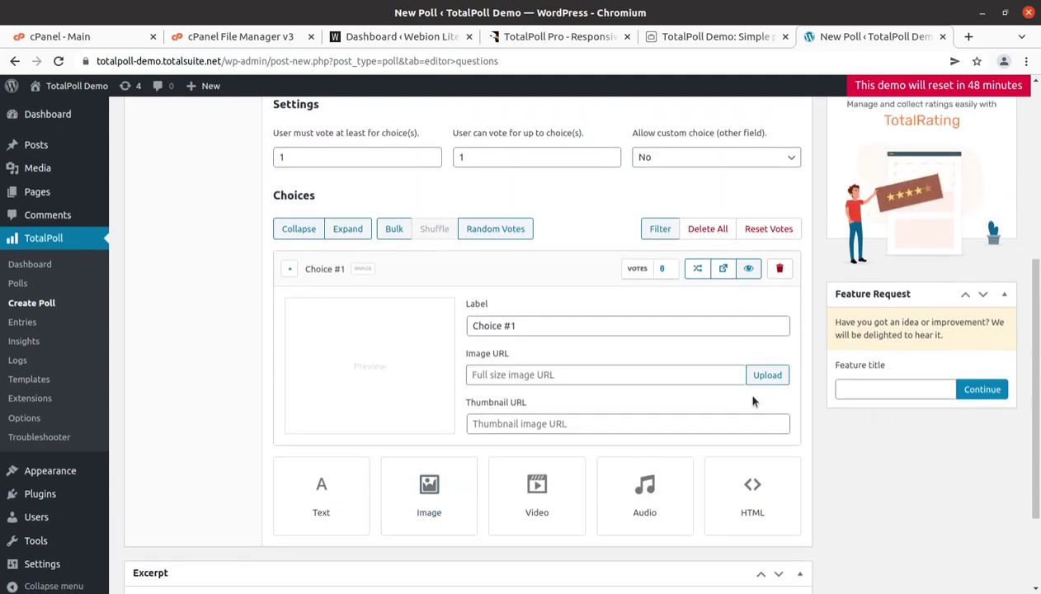
{"action": "scroll", "coordinate": [751, 392], "scroll_direction": "down", "scroll_amount": 3}
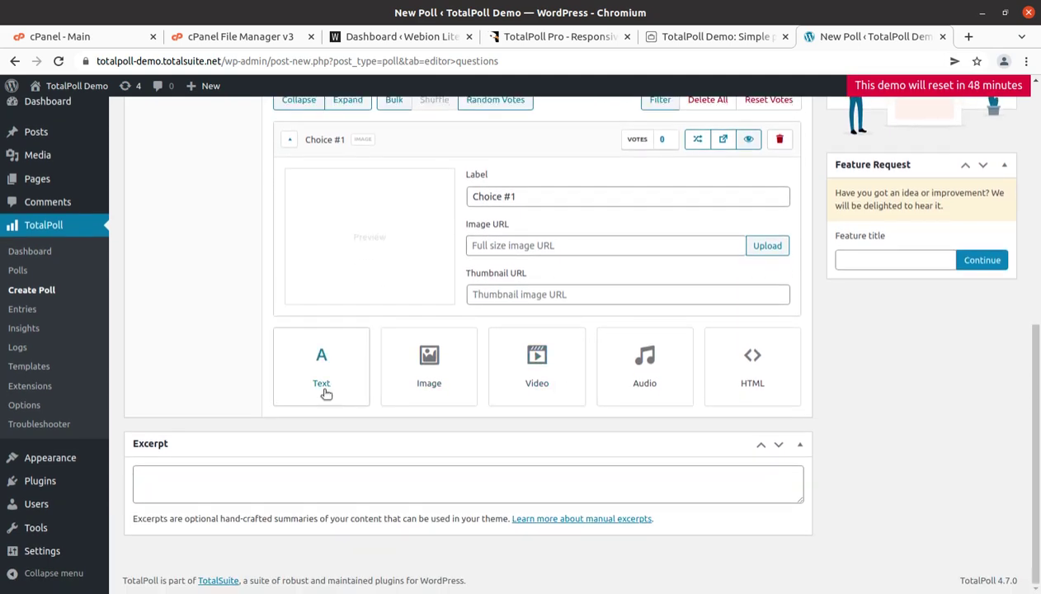
{"action": "scroll", "coordinate": [481, 350], "scroll_direction": "up", "scroll_amount": 2}
{"action": "left_click", "coordinate": [529, 305]}
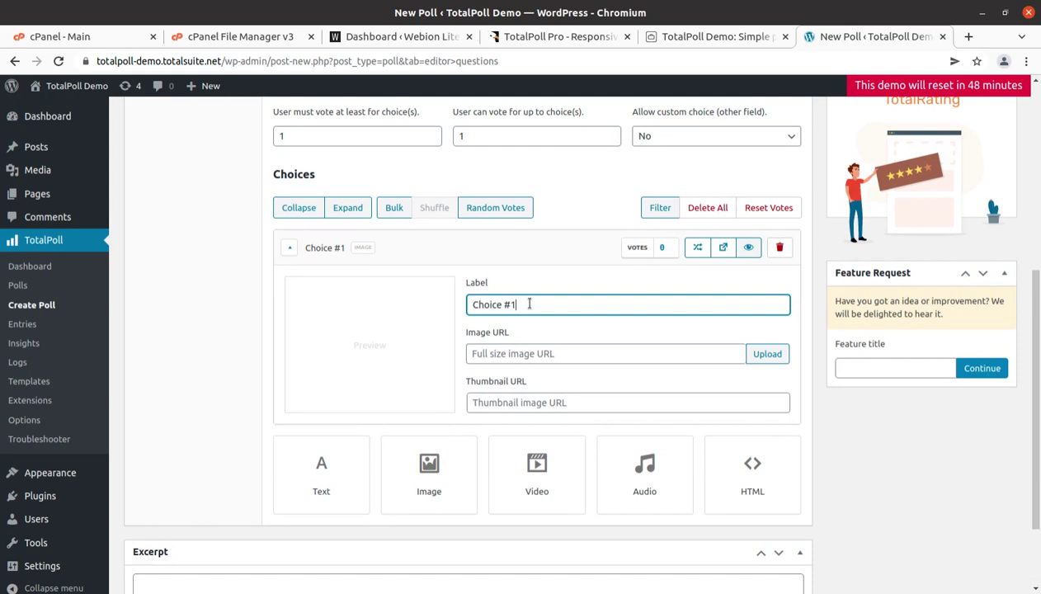
{"action": "left_click", "coordinate": [505, 361]}
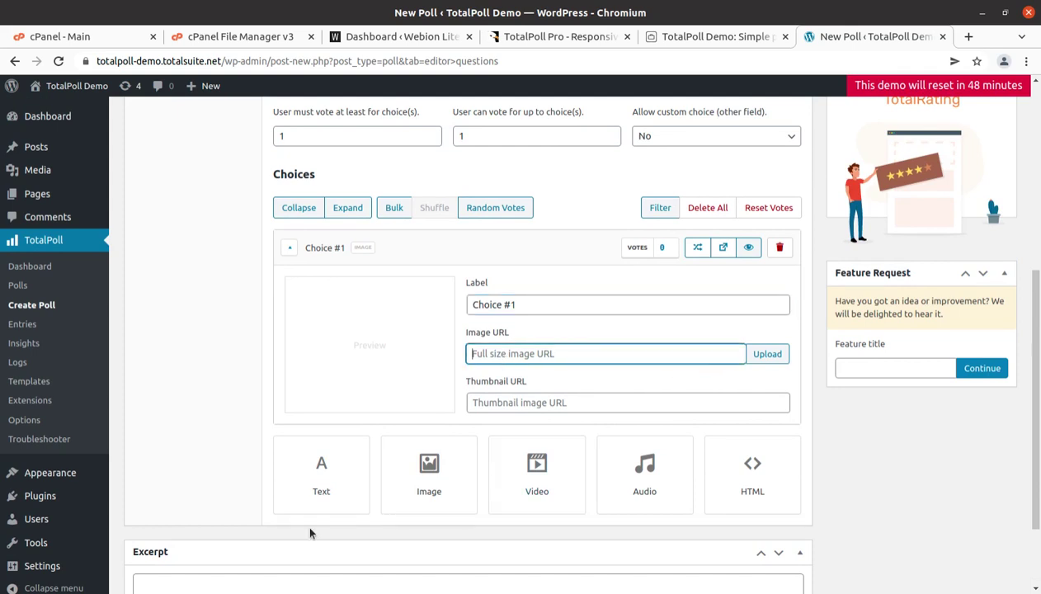
- Add a text choice to Question #1 and check which types it can be converted to, without converting it
{"action": "left_click", "coordinate": [322, 493]}
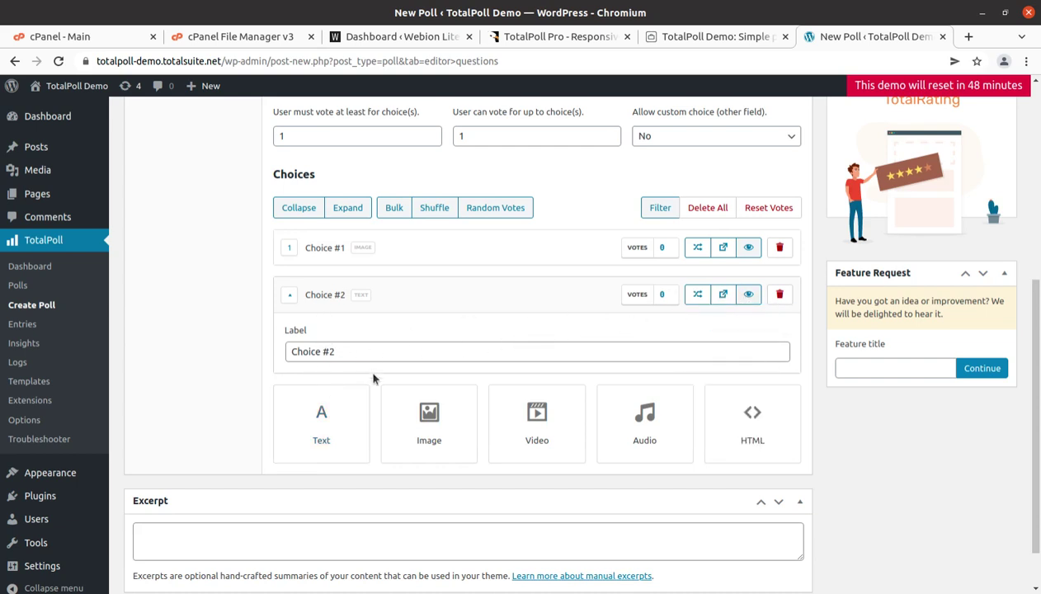
{"action": "scroll", "coordinate": [556, 347], "scroll_direction": "up", "scroll_amount": 1}
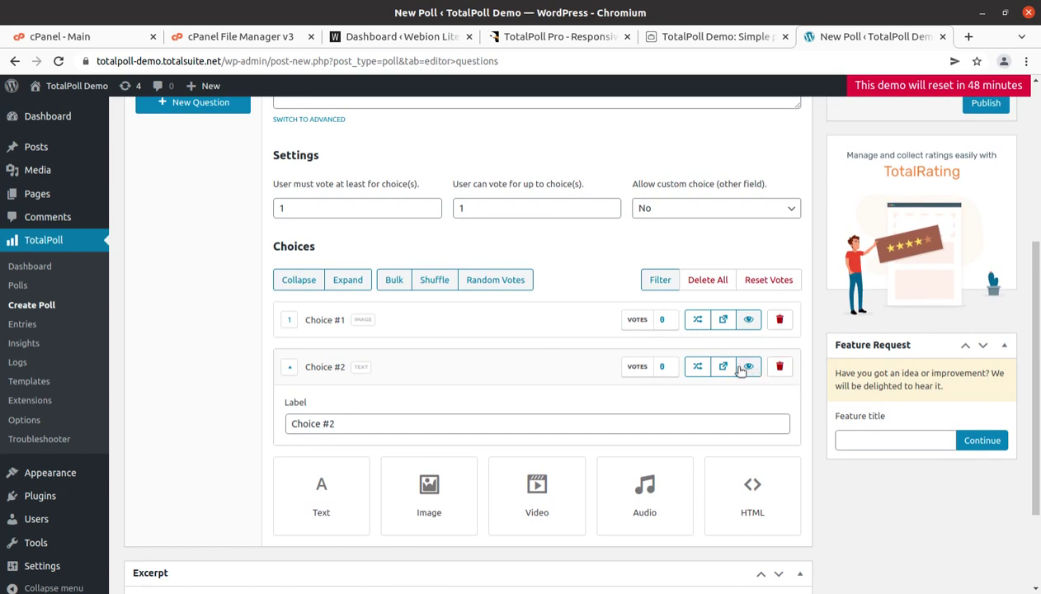
{"action": "left_click", "coordinate": [698, 367]}
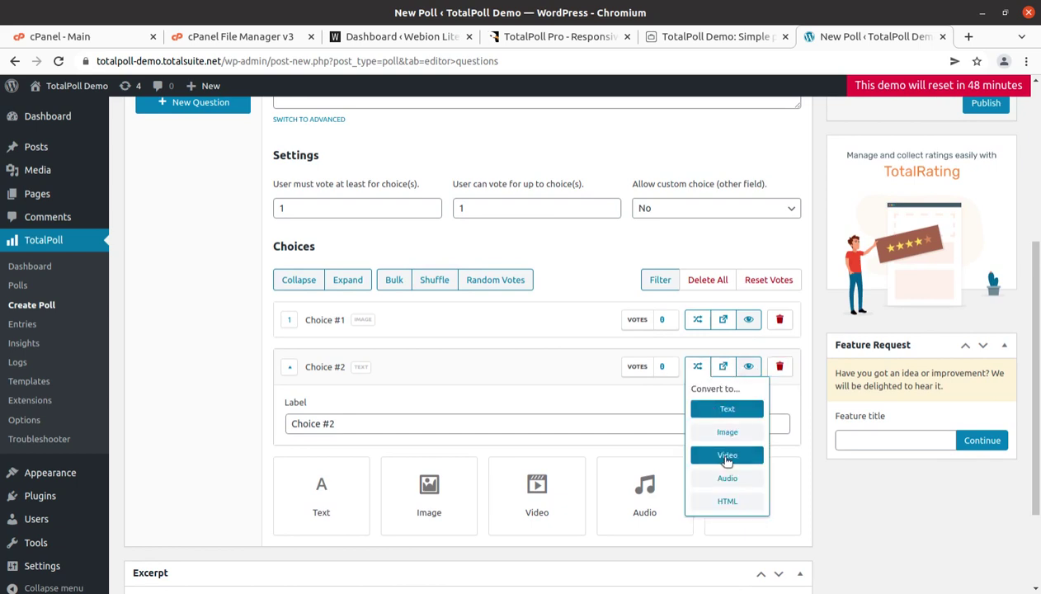
{"action": "left_click", "coordinate": [656, 445]}
{"action": "scroll", "coordinate": [579, 373], "scroll_direction": "down", "scroll_amount": 3}
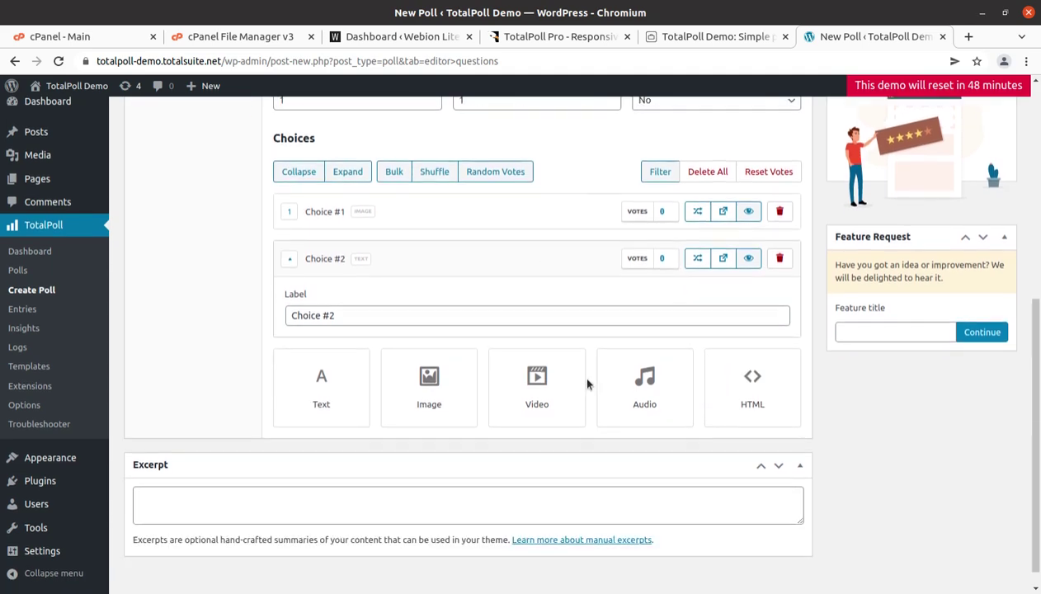
- Add five more choices to Question #1, one each of text, image, video, audio and HTML
{"action": "left_click", "coordinate": [324, 390]}
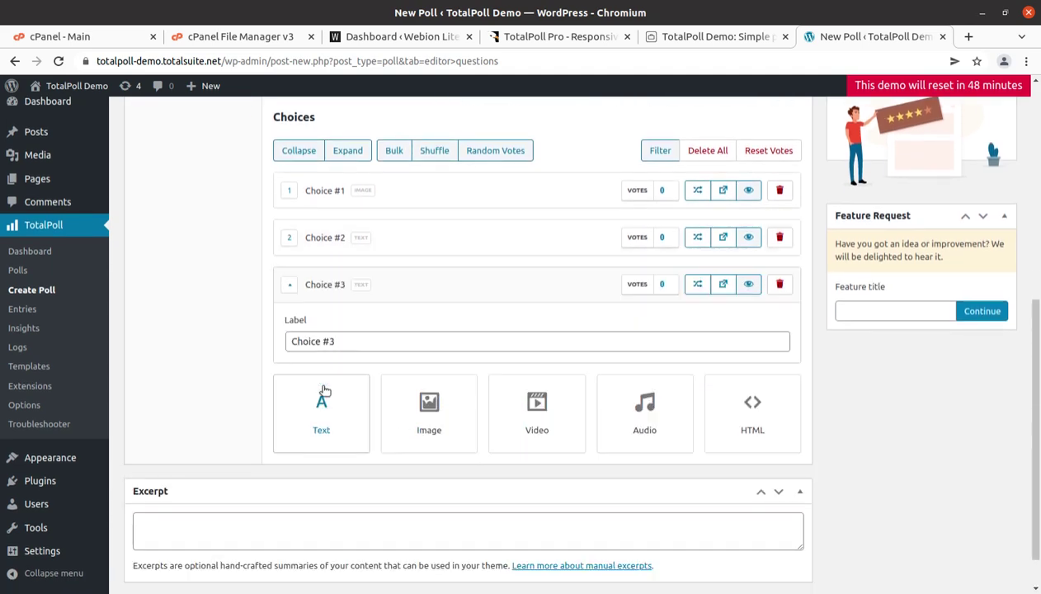
{"action": "left_click", "coordinate": [428, 426]}
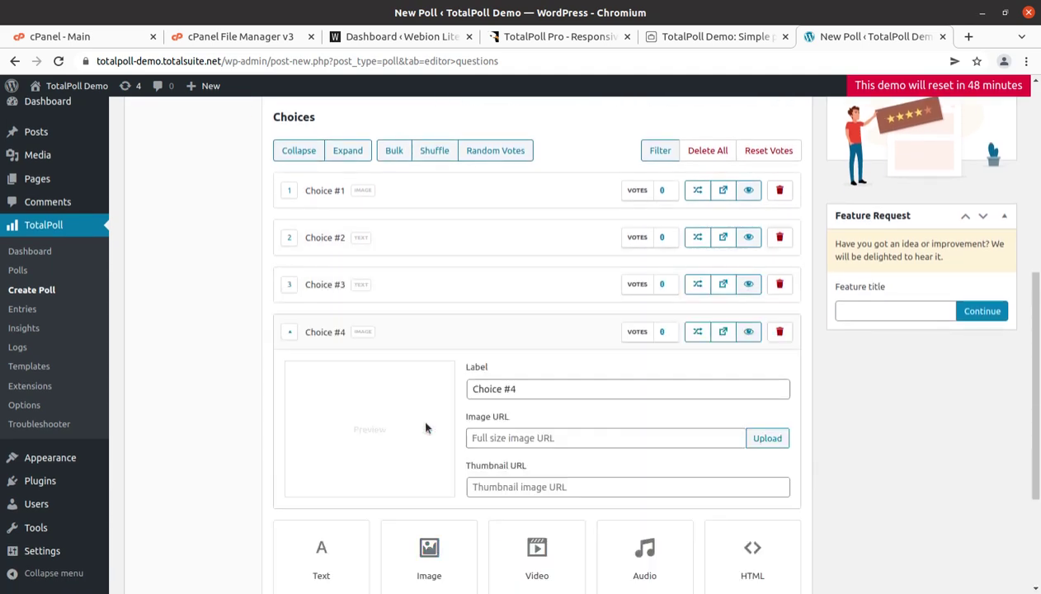
{"action": "scroll", "coordinate": [495, 417], "scroll_direction": "down", "scroll_amount": 2}
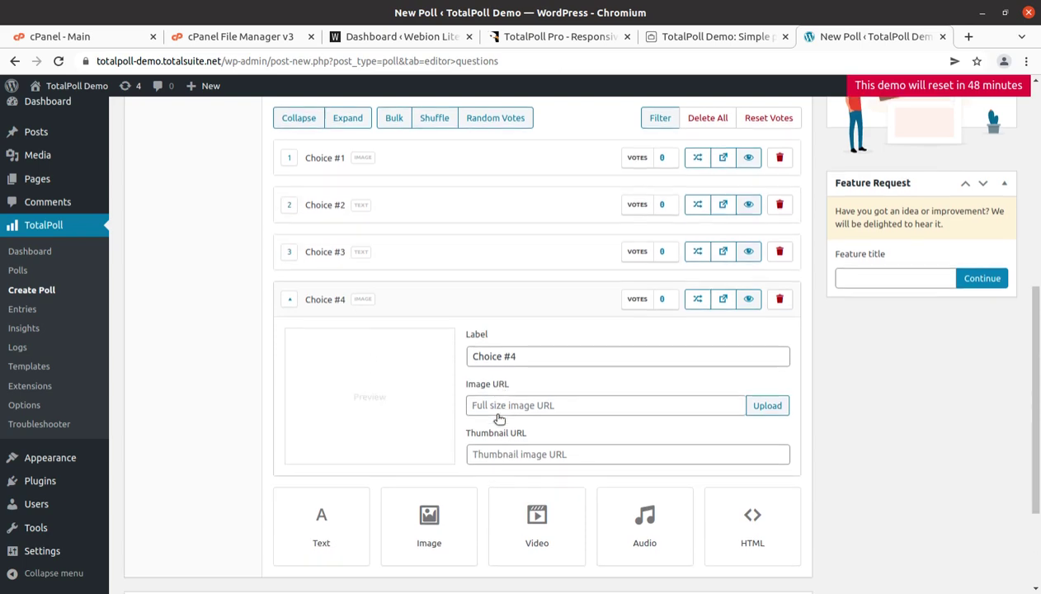
{"action": "left_click", "coordinate": [515, 452]}
{"action": "scroll", "coordinate": [615, 462], "scroll_direction": "down", "scroll_amount": 2}
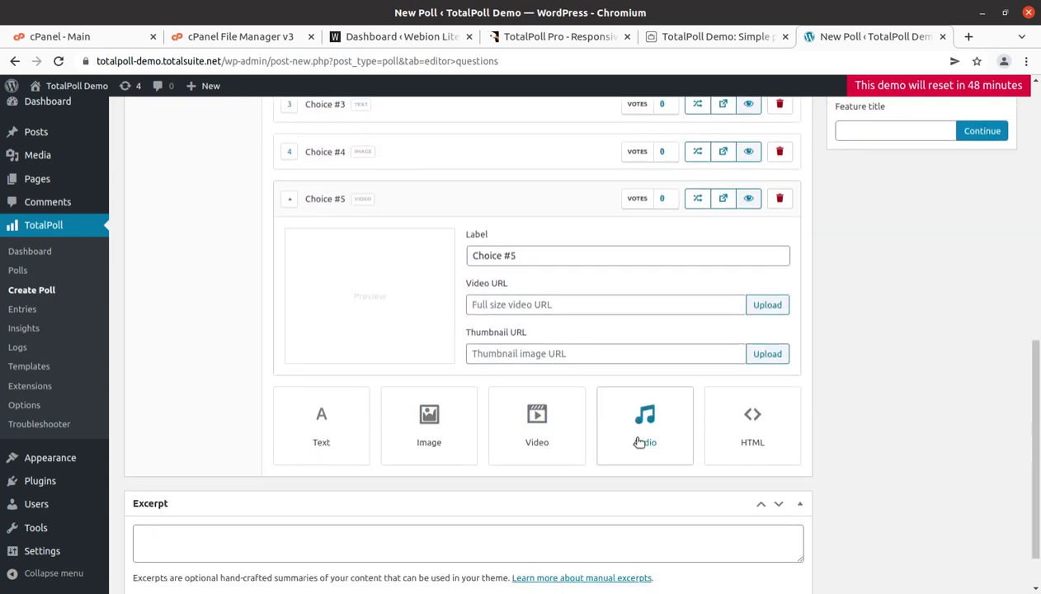
{"action": "left_click", "coordinate": [644, 429]}
{"action": "left_click", "coordinate": [750, 477]}
{"action": "scroll", "coordinate": [412, 407], "scroll_direction": "up", "scroll_amount": 3}
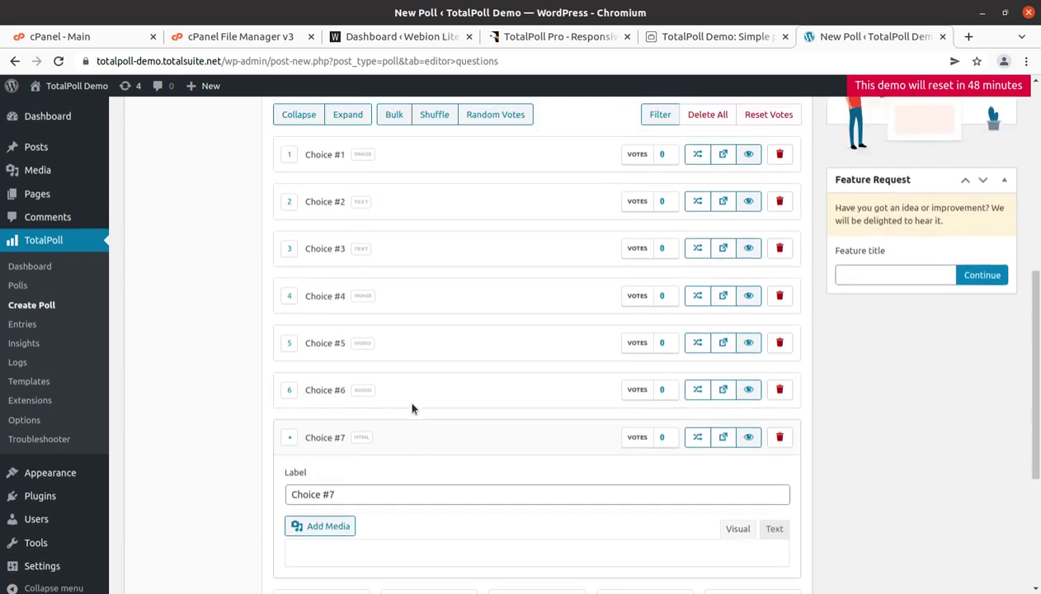
{"action": "scroll", "coordinate": [413, 408], "scroll_direction": "up", "scroll_amount": 3}
{"action": "scroll", "coordinate": [412, 409], "scroll_direction": "down", "scroll_amount": 3}
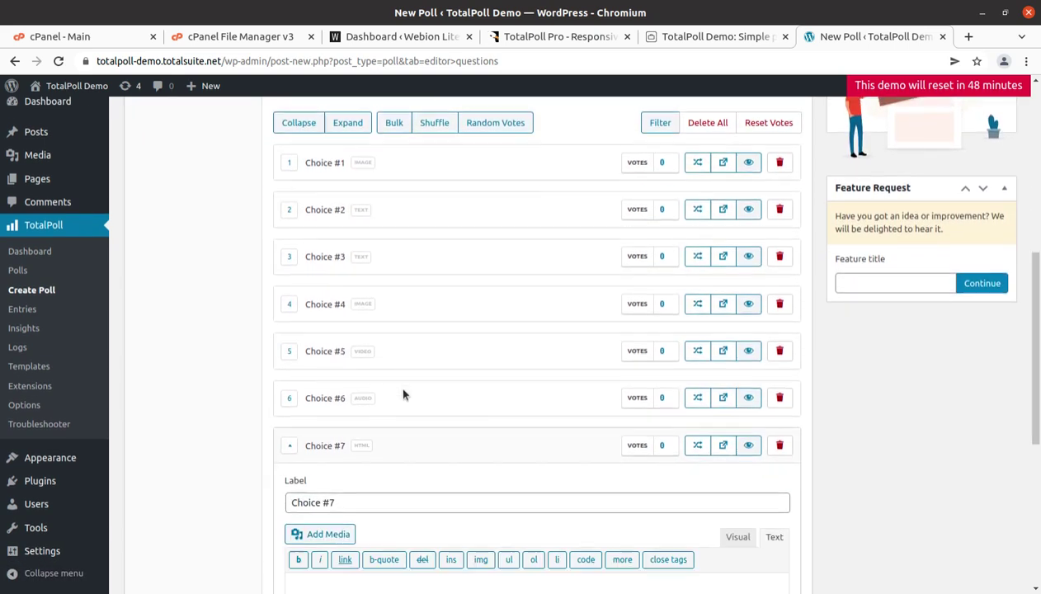
- Show the conversion types for the HTML choice and keep it as HTML
{"action": "scroll", "coordinate": [403, 396], "scroll_direction": "down", "scroll_amount": 1}
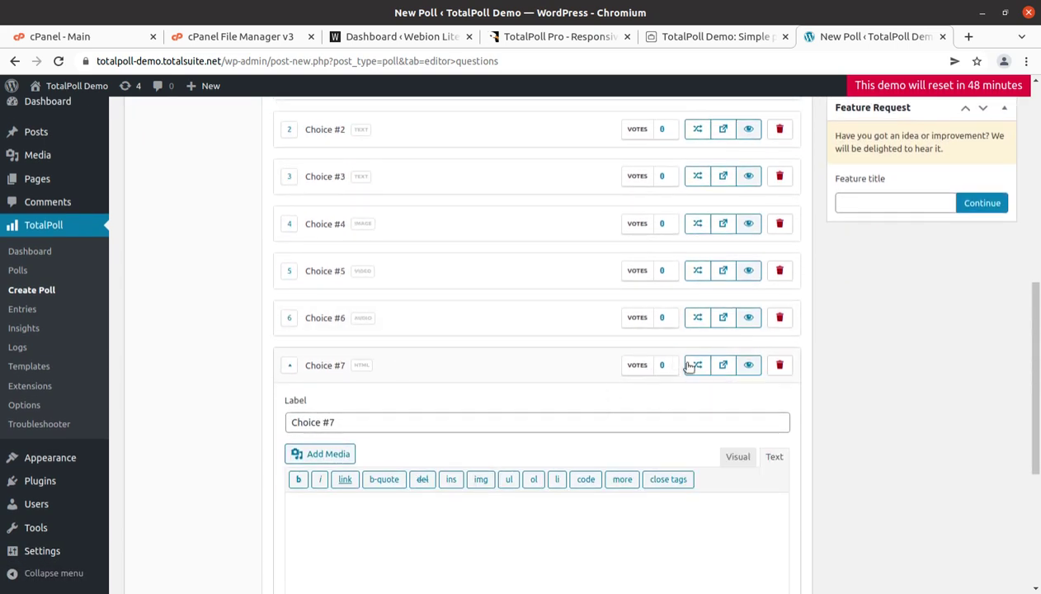
{"action": "left_click", "coordinate": [695, 365]}
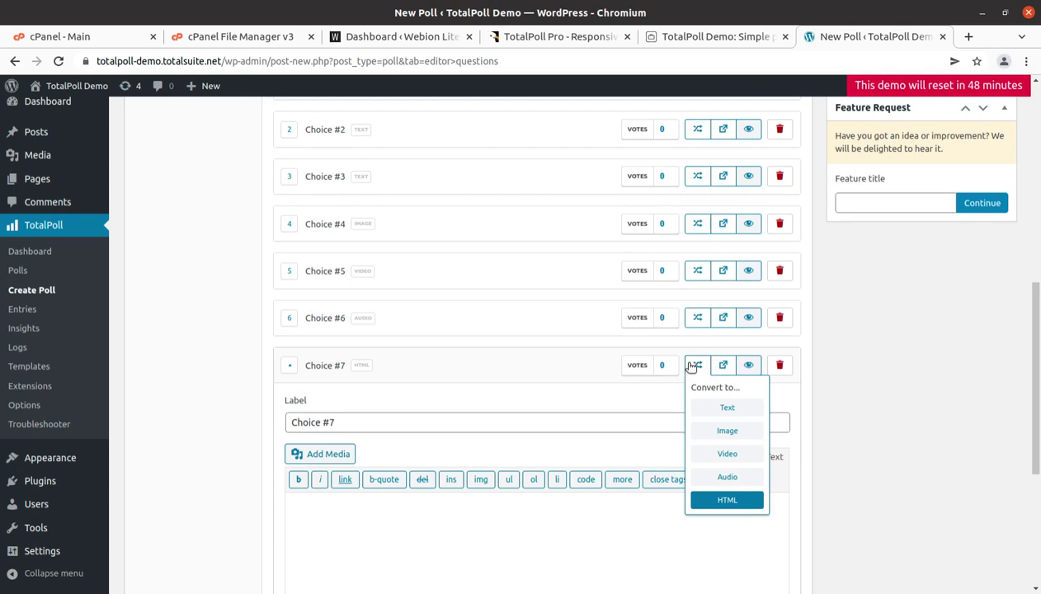
{"action": "left_click", "coordinate": [711, 499]}
{"action": "scroll", "coordinate": [635, 393], "scroll_direction": "up", "scroll_amount": 2}
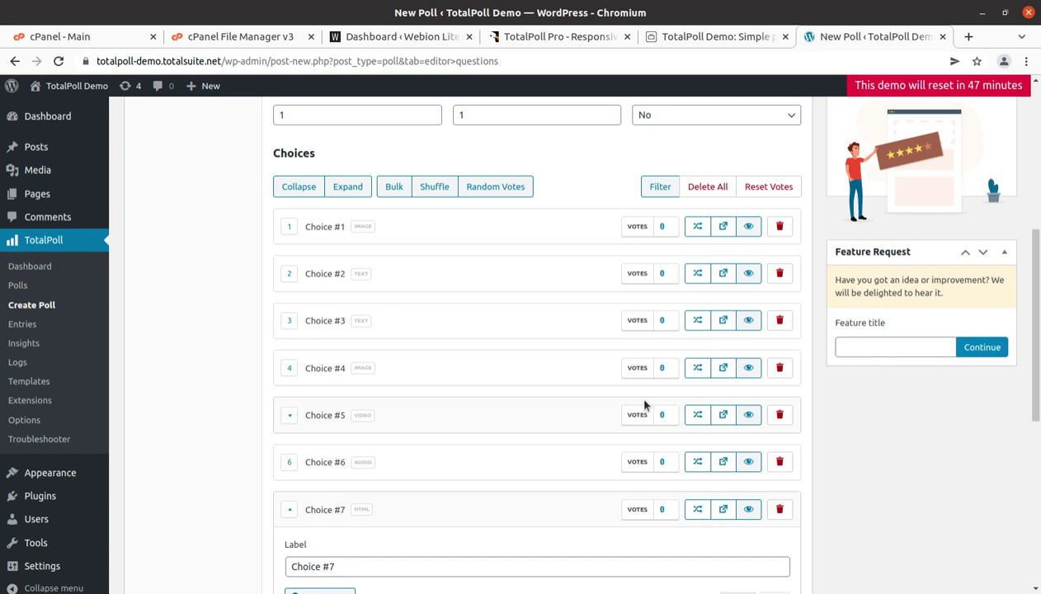
- Leave the poll editor, return from the simple poll demo to the demo list, and open the Image contest demo
{"action": "left_click", "coordinate": [677, 37]}
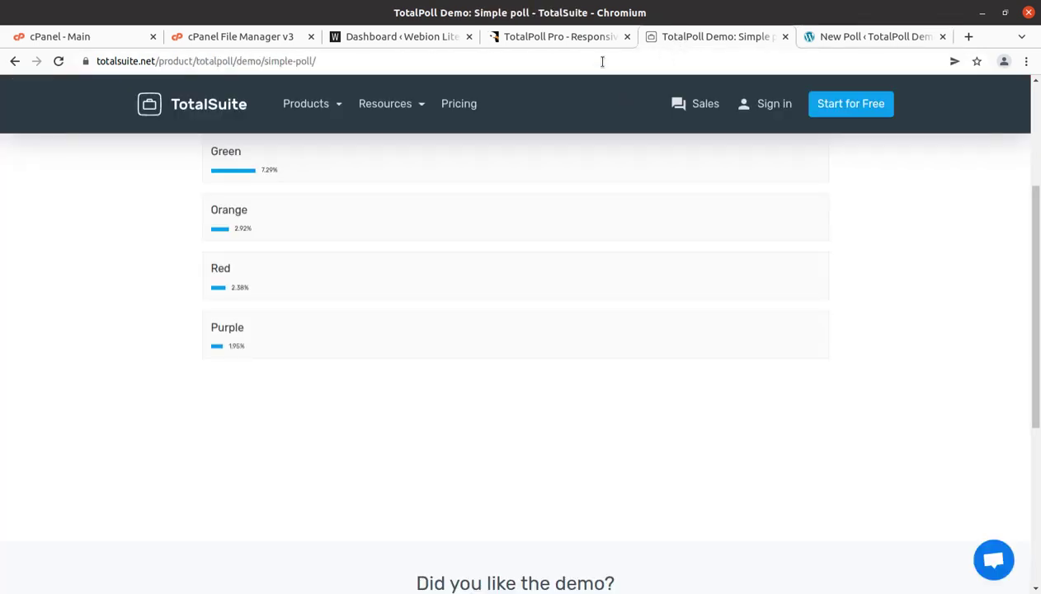
{"action": "left_click", "coordinate": [583, 37]}
{"action": "left_click", "coordinate": [717, 36]}
{"action": "scroll", "coordinate": [371, 165], "scroll_direction": "up", "scroll_amount": 3}
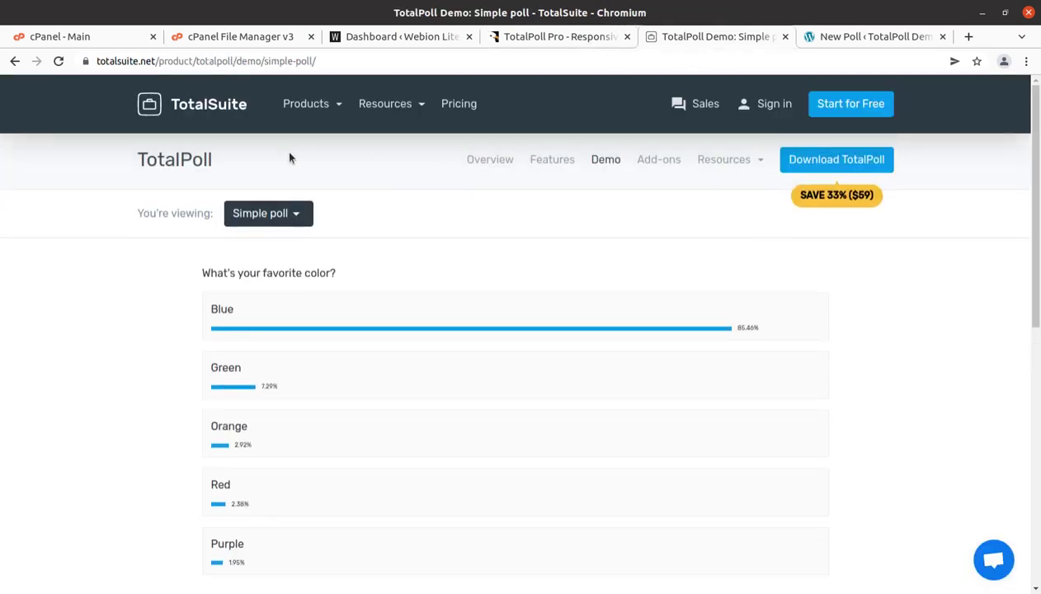
{"action": "left_click", "coordinate": [15, 62]}
{"action": "scroll", "coordinate": [373, 246], "scroll_direction": "down", "scroll_amount": 3}
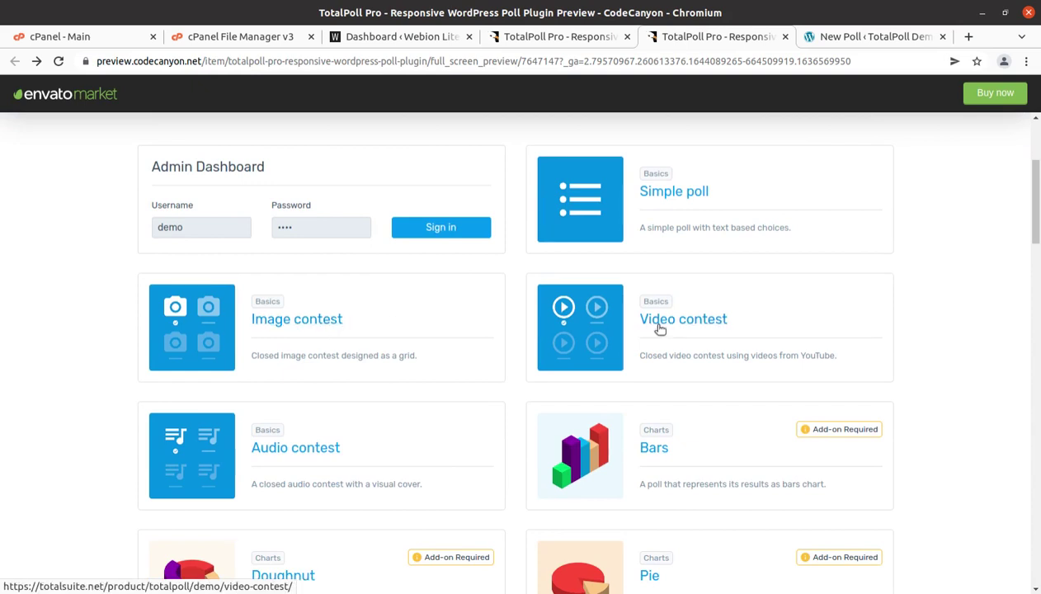
{"action": "left_click", "coordinate": [279, 327]}
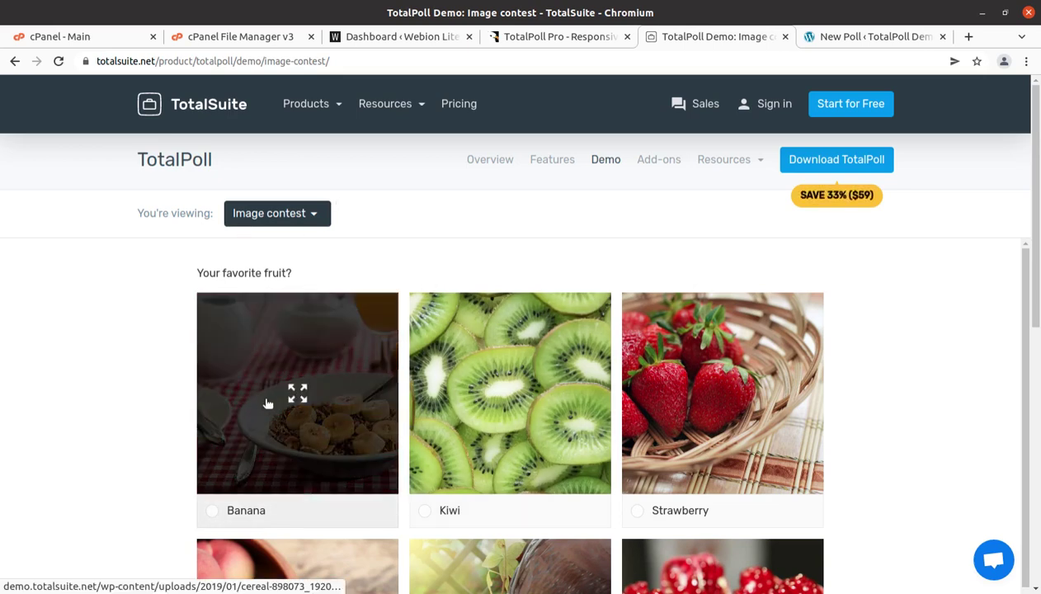
- Look through the fruit choices in the image contest and view the Kiwi picture enlarged, closing the enlarged view again
{"action": "scroll", "coordinate": [449, 417], "scroll_direction": "down", "scroll_amount": 2}
{"action": "scroll", "coordinate": [317, 363], "scroll_direction": "up", "scroll_amount": 2}
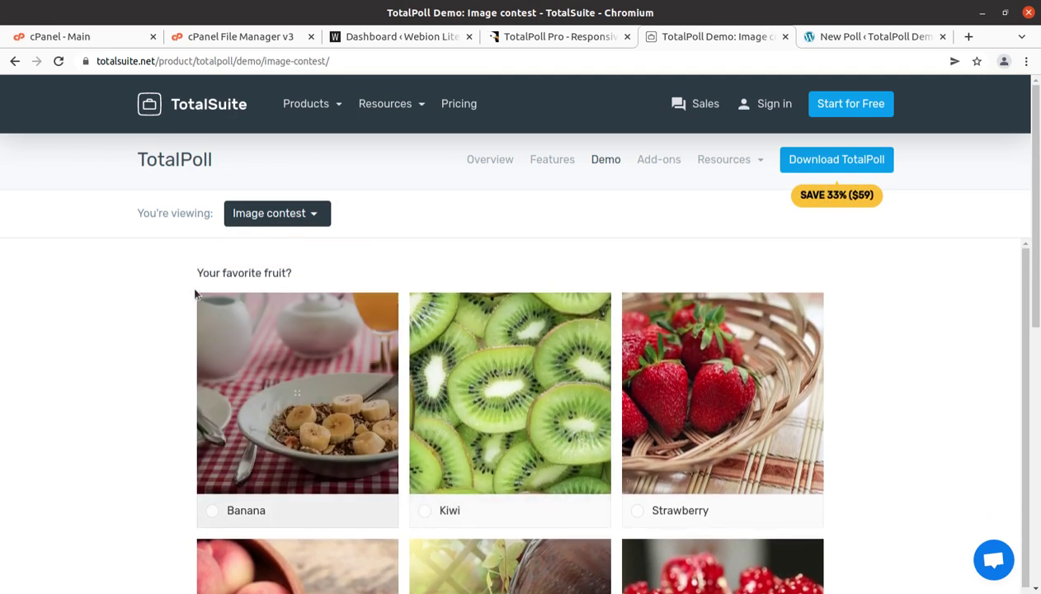
{"action": "left_click", "coordinate": [478, 416]}
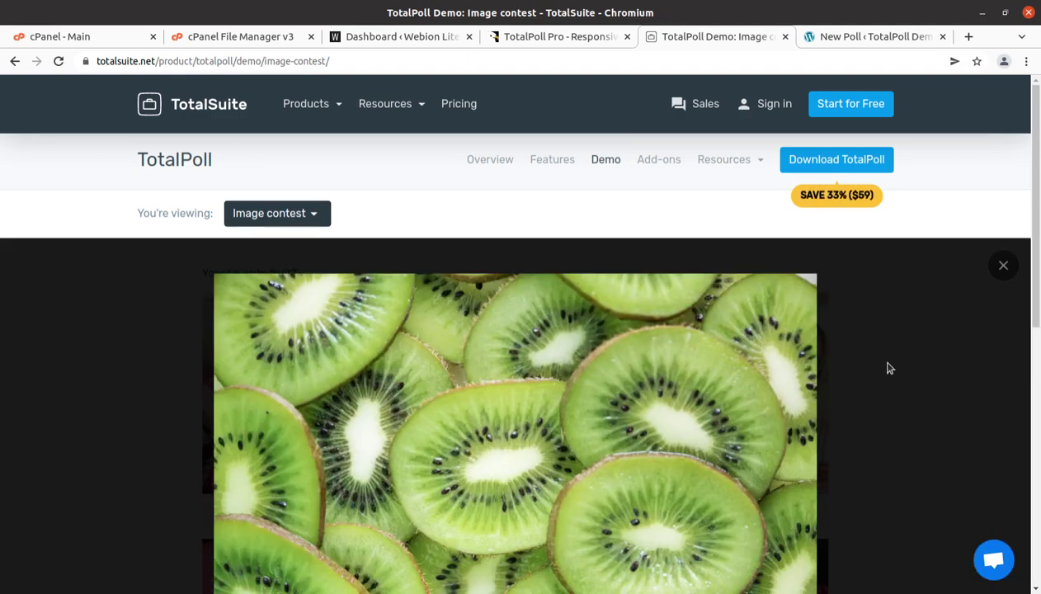
{"action": "scroll", "coordinate": [899, 359], "scroll_direction": "down", "scroll_amount": 3}
{"action": "left_click", "coordinate": [1001, 126]}
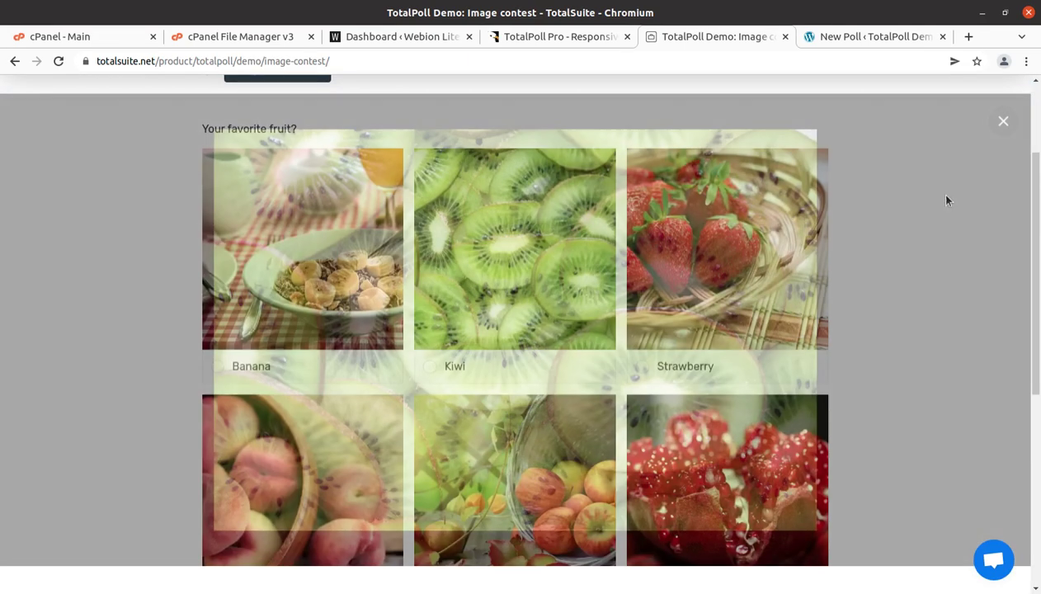
{"action": "scroll", "coordinate": [611, 355], "scroll_direction": "down", "scroll_amount": 3}
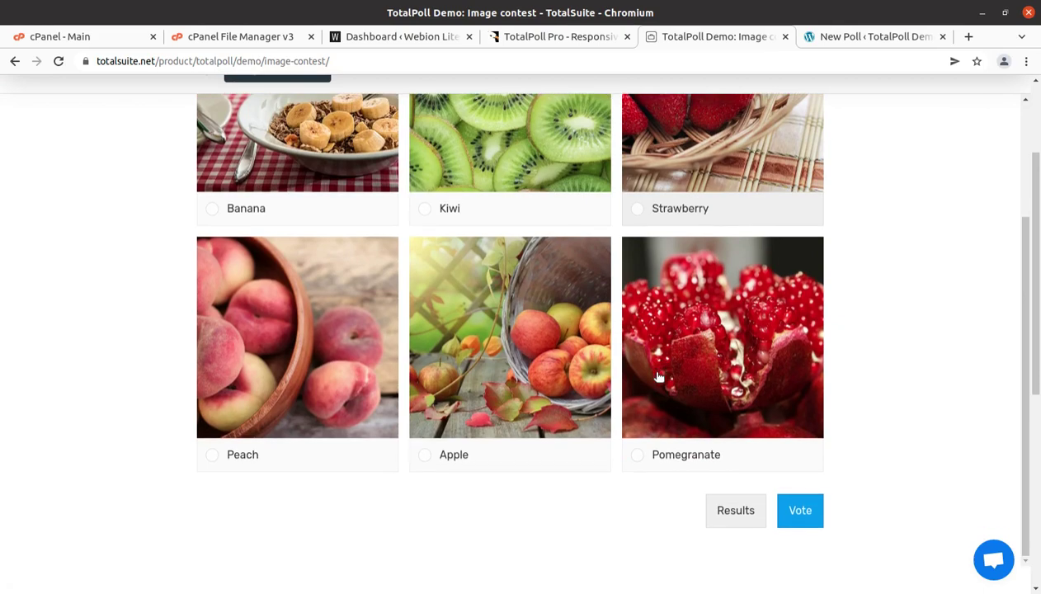
{"action": "scroll", "coordinate": [660, 377], "scroll_direction": "up", "scroll_amount": 3}
{"action": "left_click", "coordinate": [566, 300]}
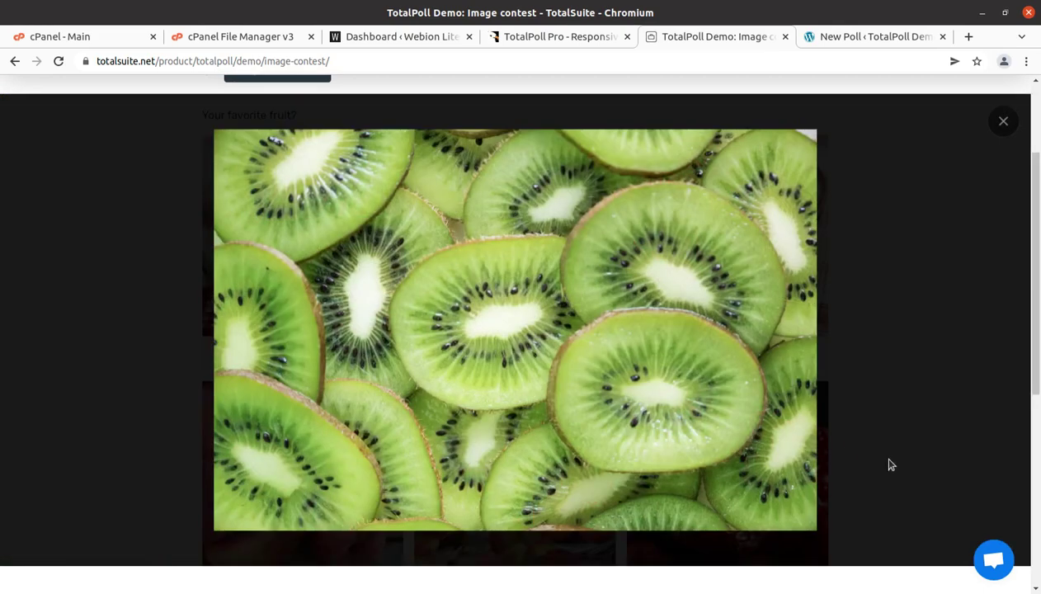
{"action": "left_click", "coordinate": [992, 122]}
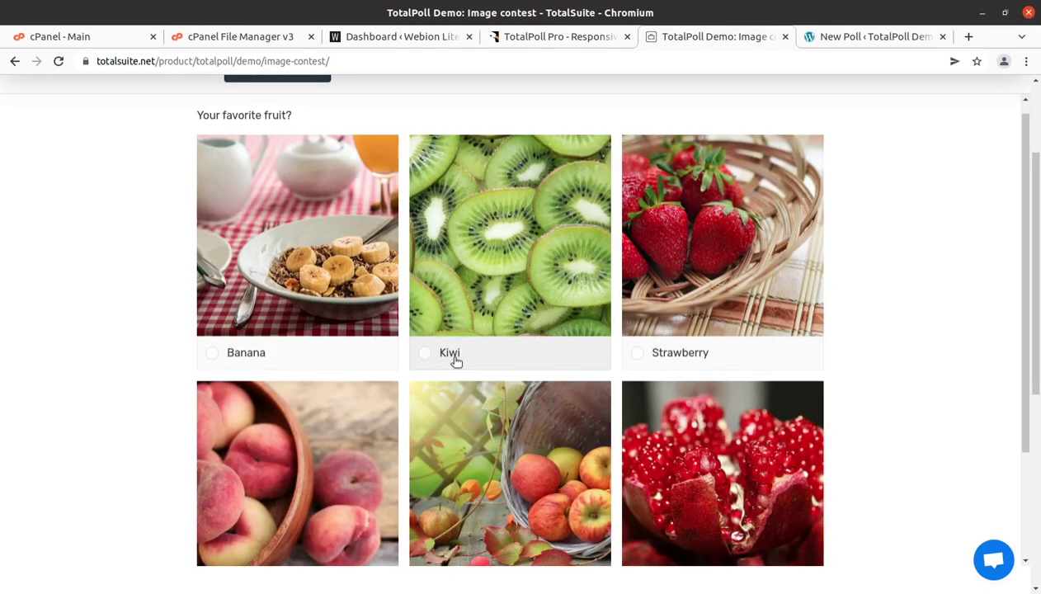
- Vote for Kiwi in the favorite fruit contest and view the results
{"action": "left_click", "coordinate": [455, 360]}
{"action": "scroll", "coordinate": [814, 515], "scroll_direction": "down", "scroll_amount": 2}
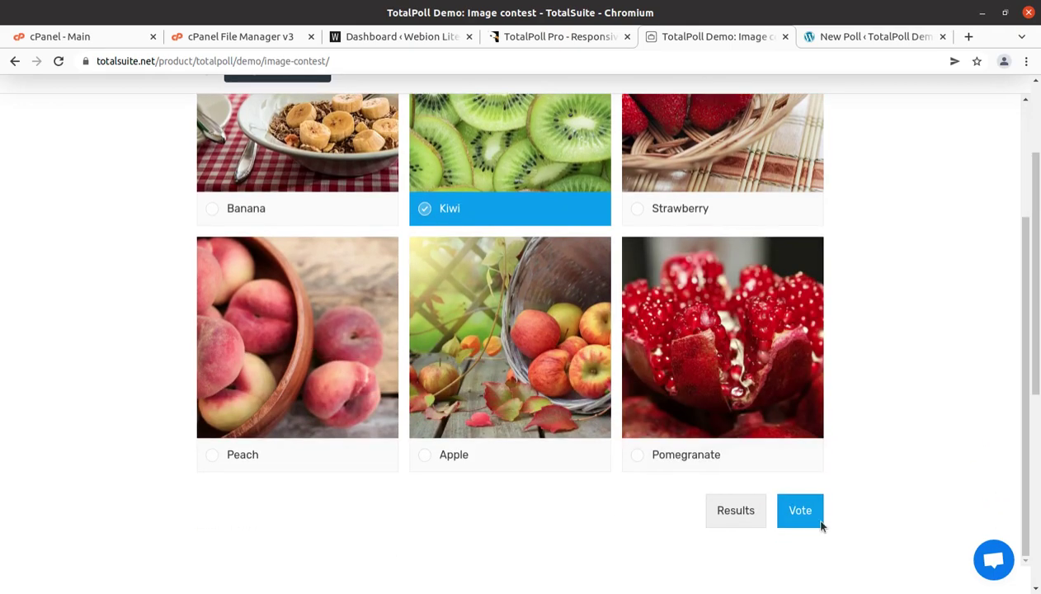
{"action": "left_click", "coordinate": [801, 511]}
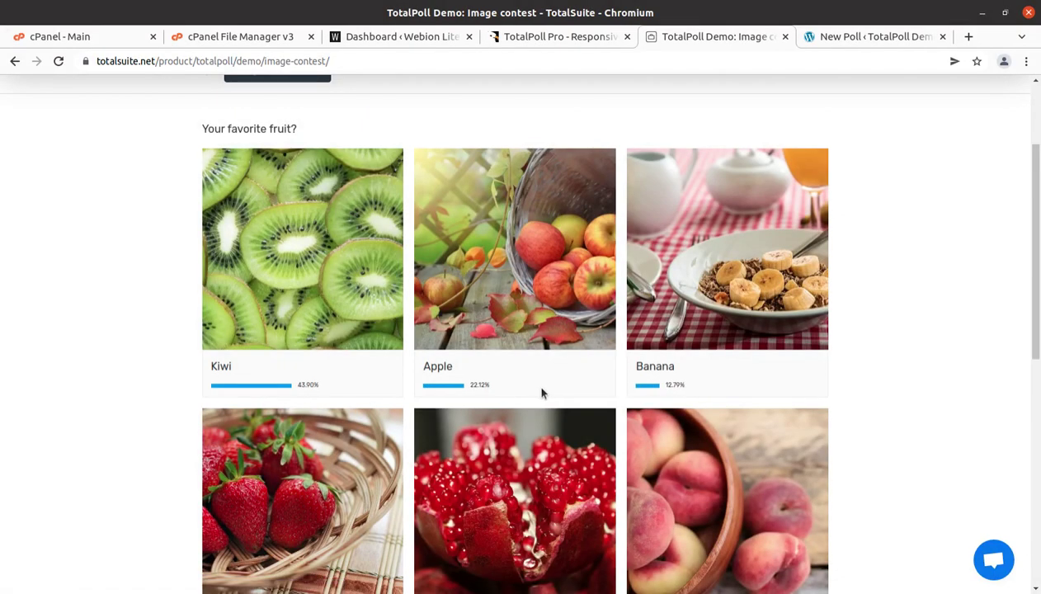
{"action": "scroll", "coordinate": [537, 388], "scroll_direction": "up", "scroll_amount": 2}
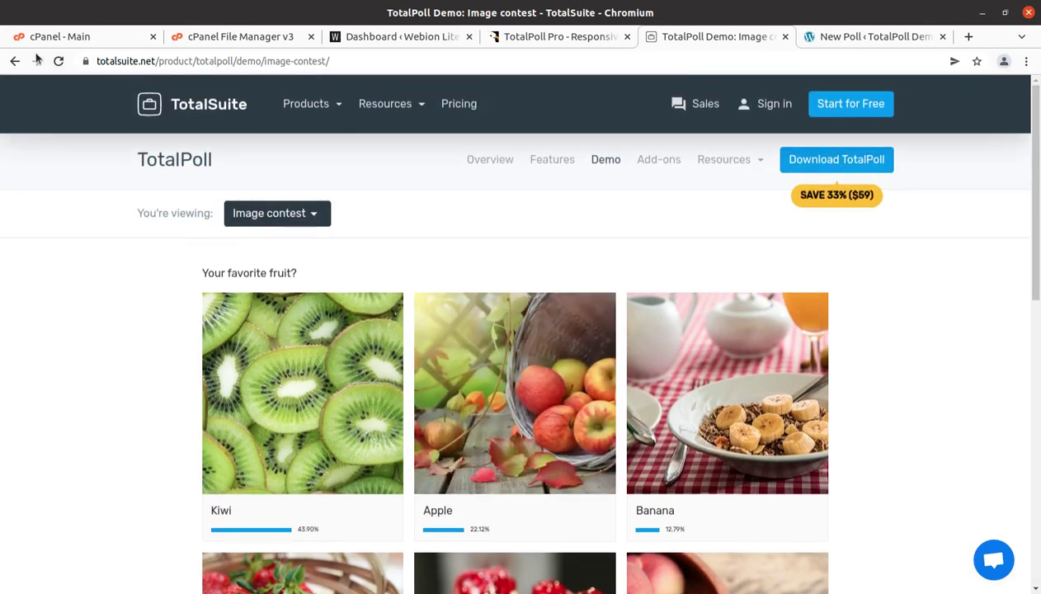
- Go back to the demo list and open the Video contest demo
{"action": "left_click", "coordinate": [36, 61]}
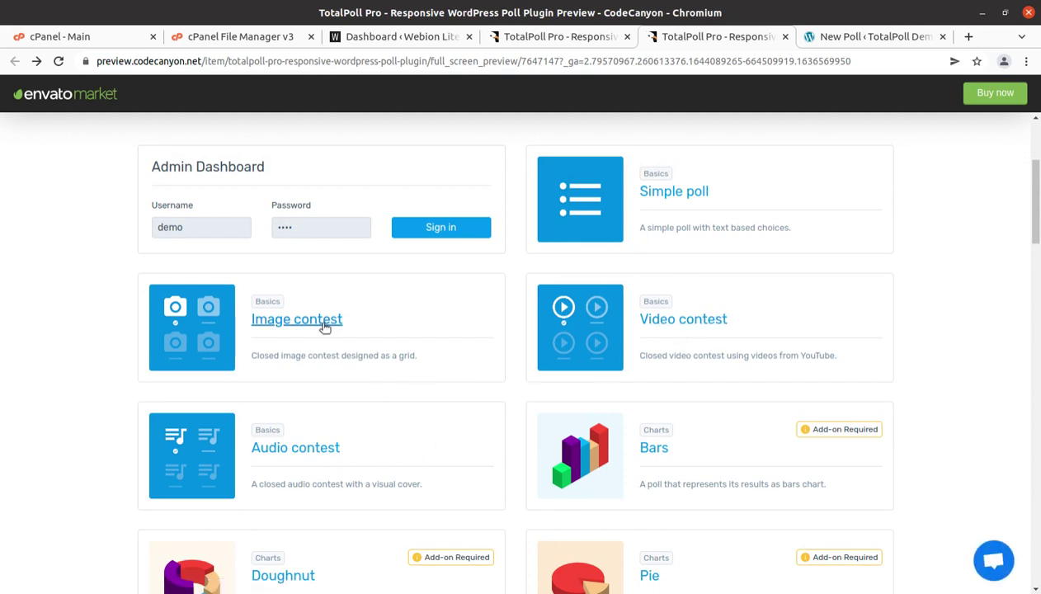
{"action": "left_click", "coordinate": [696, 327]}
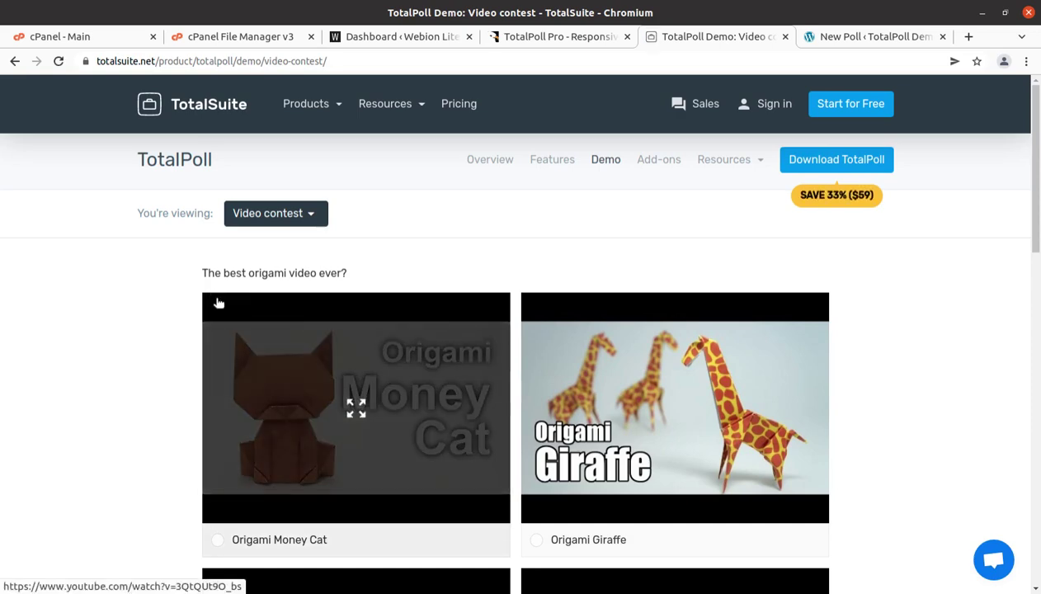
- Select Origami Giraffe as the choice for the best origami video in the contest
{"action": "scroll", "coordinate": [354, 413], "scroll_direction": "down", "scroll_amount": 3}
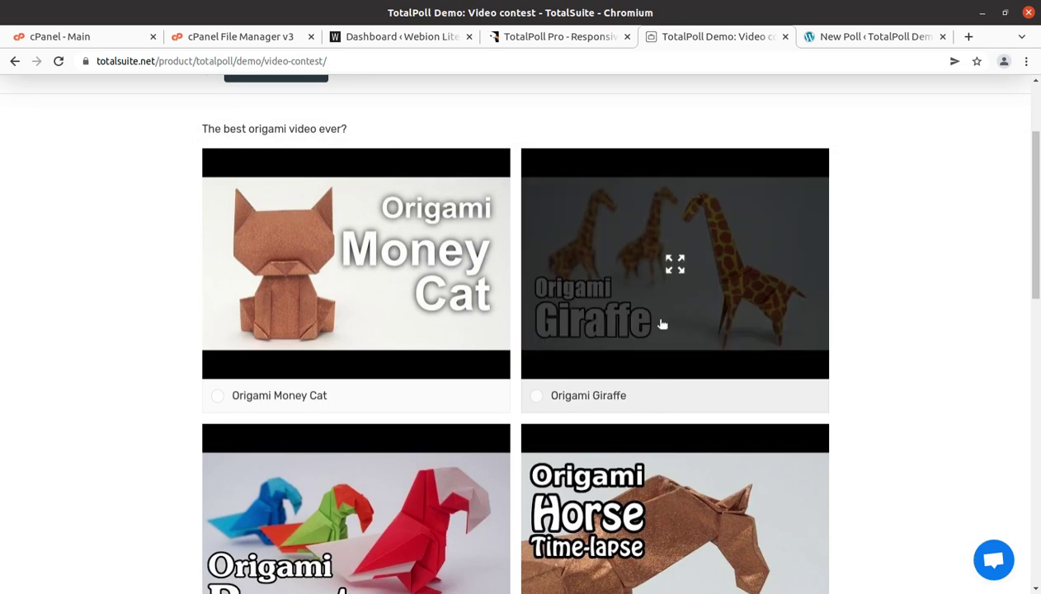
{"action": "left_click", "coordinate": [543, 400]}
{"action": "scroll", "coordinate": [578, 371], "scroll_direction": "down", "scroll_amount": 1}
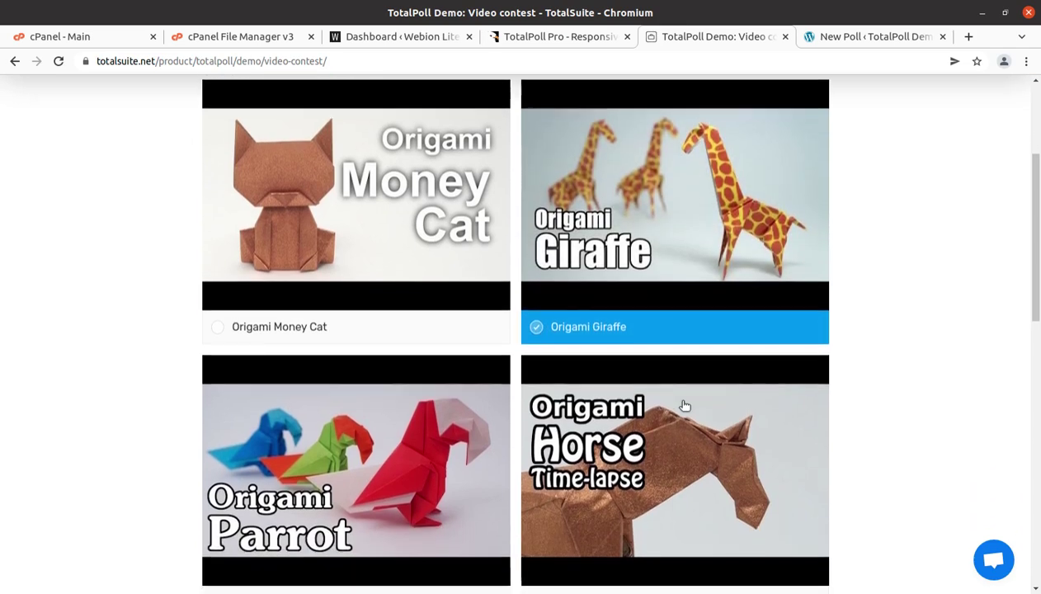
- View the Origami Giraffe video in its enlarged player, then close the player
{"action": "scroll", "coordinate": [681, 309], "scroll_direction": "up", "scroll_amount": 1}
{"action": "left_click", "coordinate": [675, 263]}
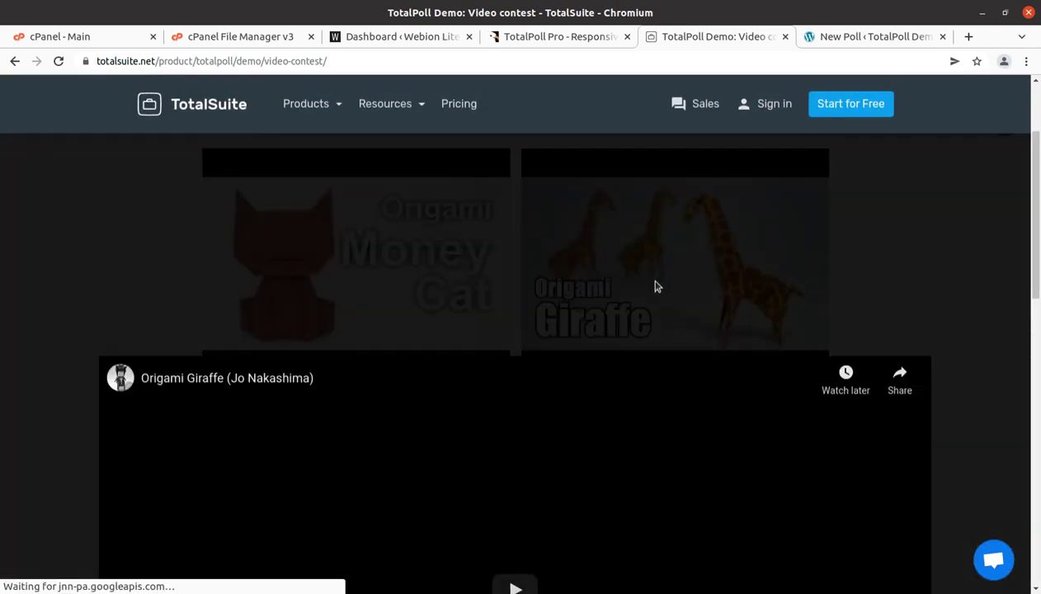
{"action": "scroll", "coordinate": [634, 335], "scroll_direction": "down", "scroll_amount": 5}
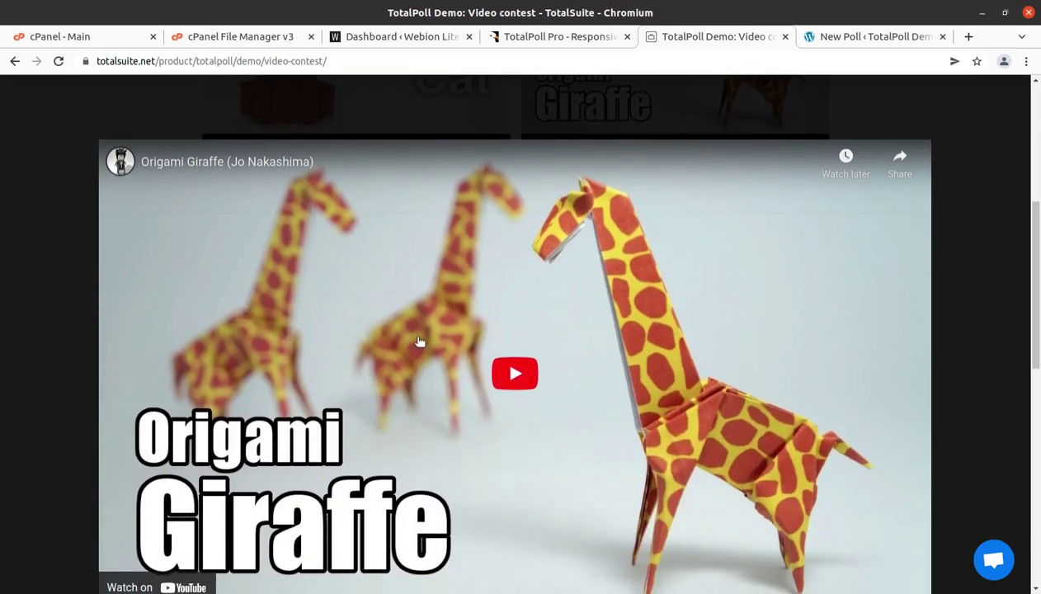
{"action": "scroll", "coordinate": [368, 357], "scroll_direction": "up", "scroll_amount": 1}
{"action": "scroll", "coordinate": [368, 357], "scroll_direction": "up", "scroll_amount": 1}
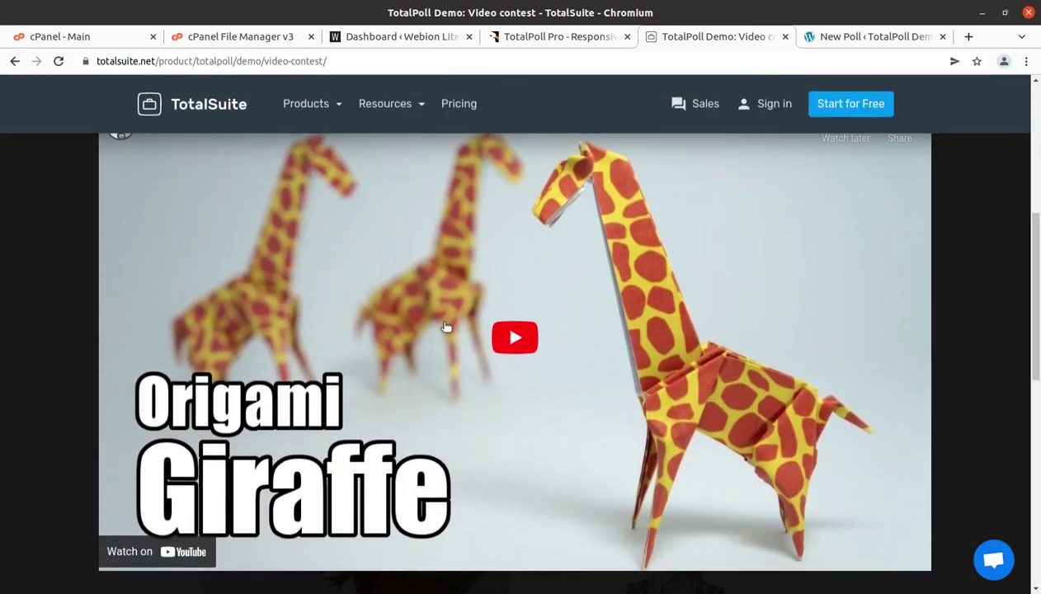
{"action": "scroll", "coordinate": [447, 325], "scroll_direction": "up", "scroll_amount": 1}
{"action": "scroll", "coordinate": [443, 330], "scroll_direction": "down", "scroll_amount": 1}
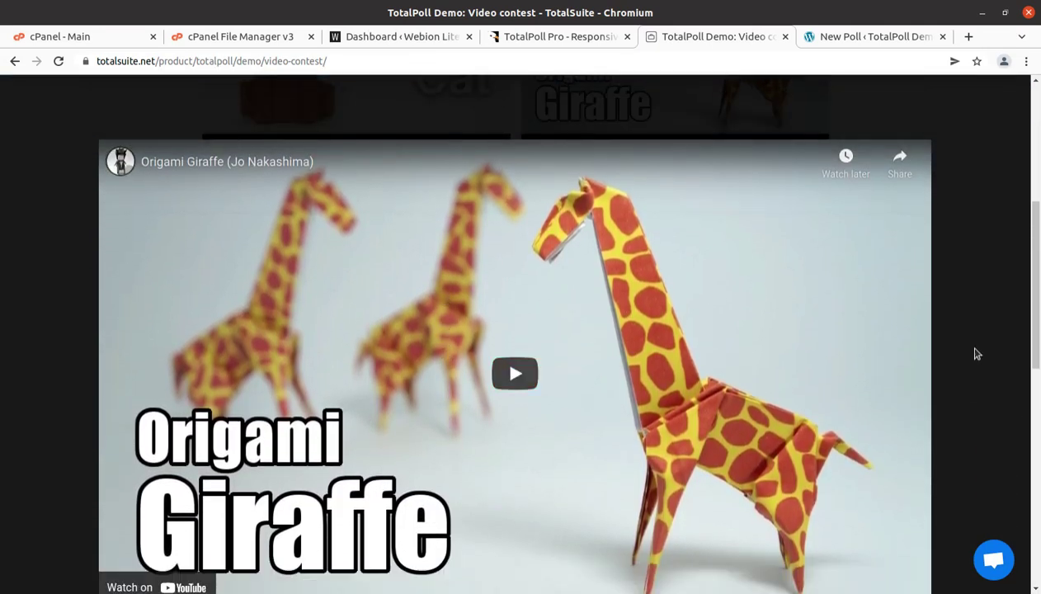
{"action": "scroll", "coordinate": [743, 330], "scroll_direction": "down", "scroll_amount": 3}
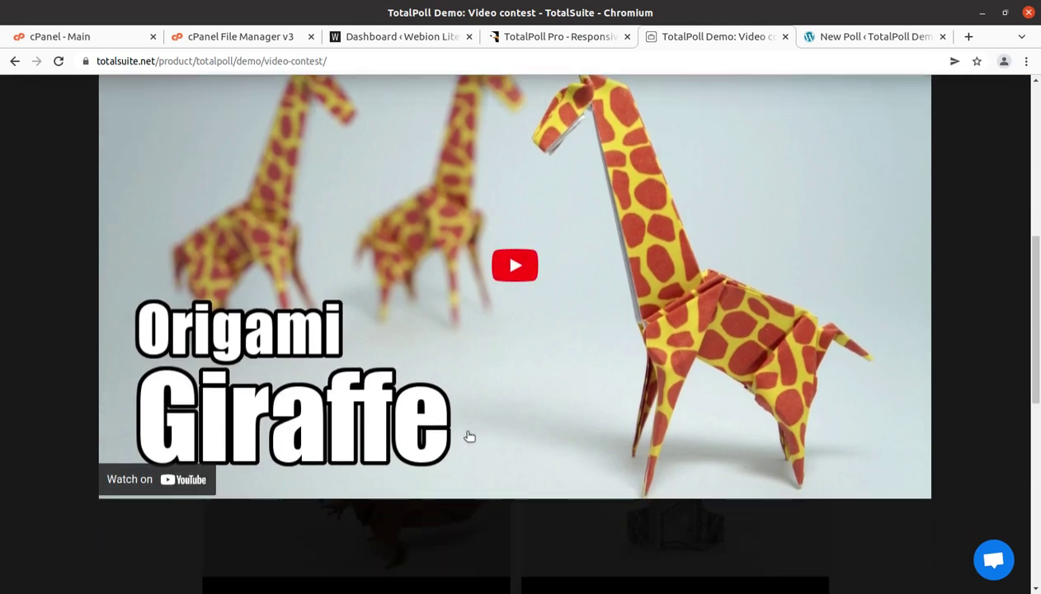
{"action": "scroll", "coordinate": [89, 341], "scroll_direction": "up", "scroll_amount": 3}
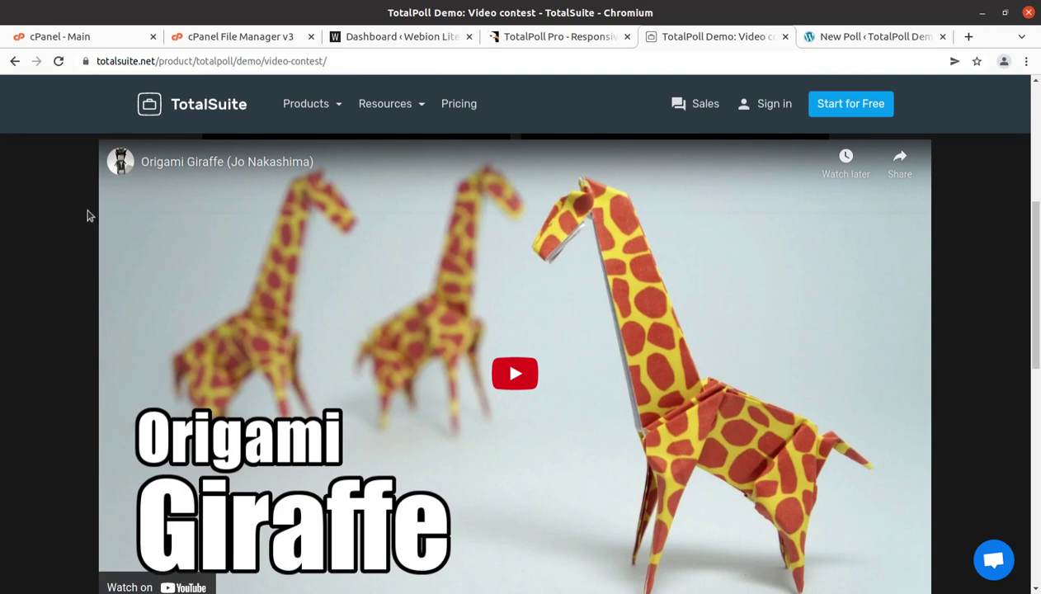
{"action": "scroll", "coordinate": [363, 352], "scroll_direction": "down", "scroll_amount": 4}
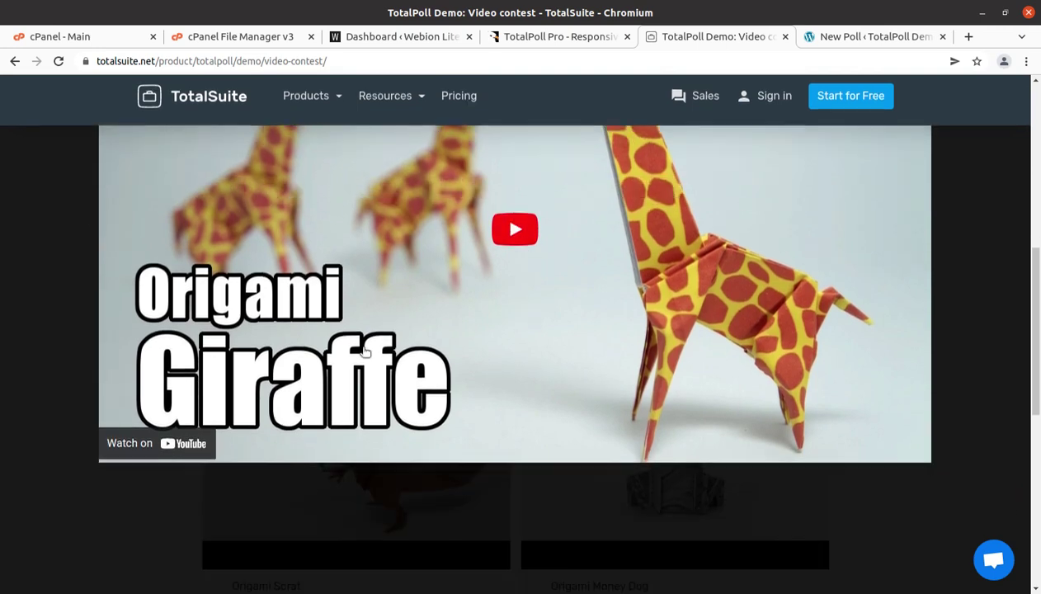
{"action": "scroll", "coordinate": [174, 488], "scroll_direction": "down", "scroll_amount": 2}
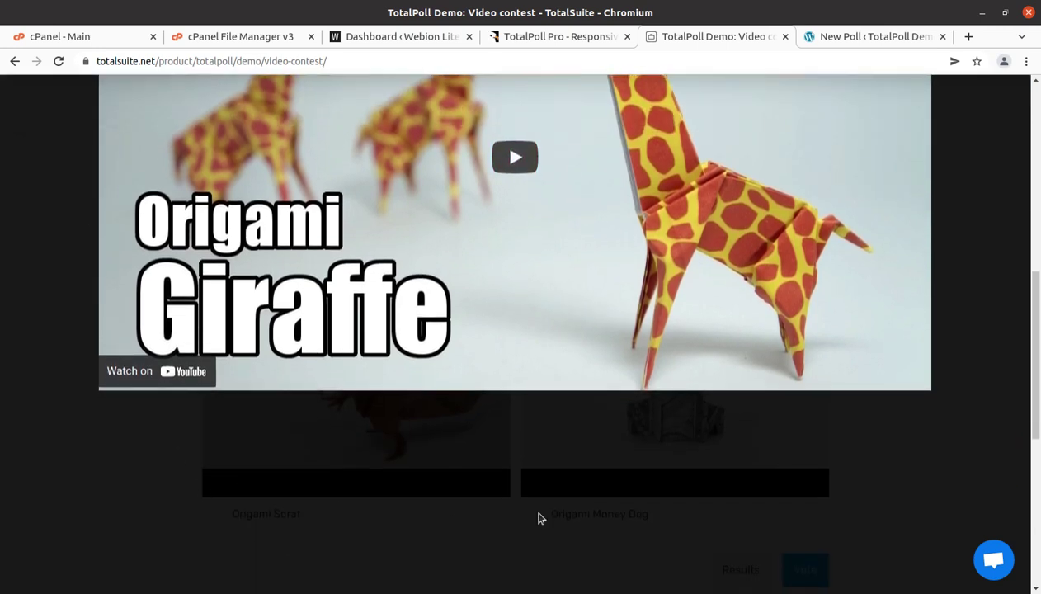
{"action": "left_click", "coordinate": [913, 515]}
- Submit the vote for Origami Giraffe and look over the video contest results
{"action": "scroll", "coordinate": [822, 488], "scroll_direction": "up", "scroll_amount": 5}
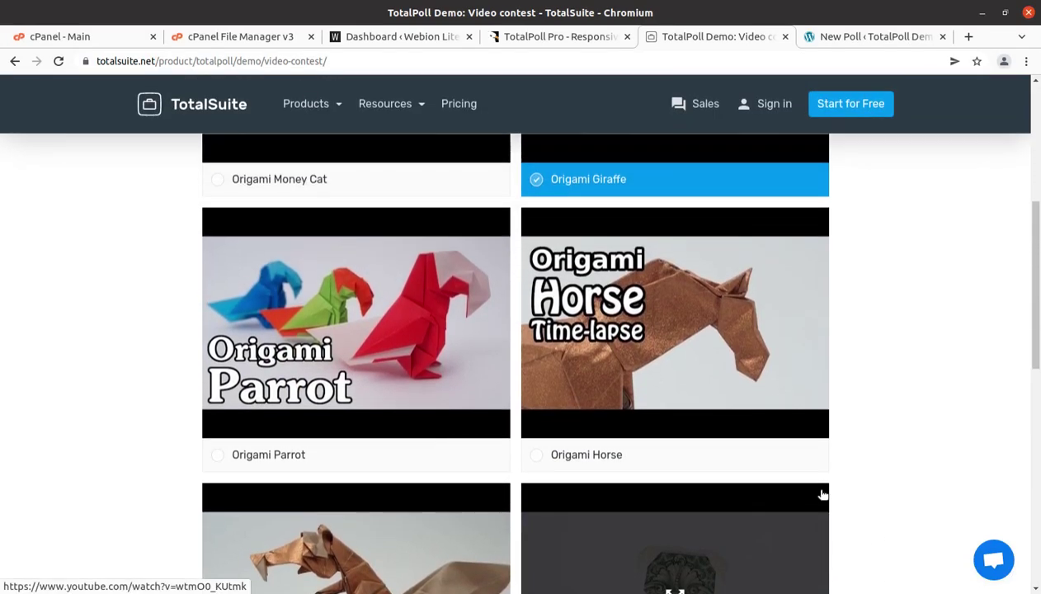
{"action": "mouse_move", "coordinate": [646, 334]}
{"action": "scroll", "coordinate": [631, 297], "scroll_direction": "up", "scroll_amount": 2}
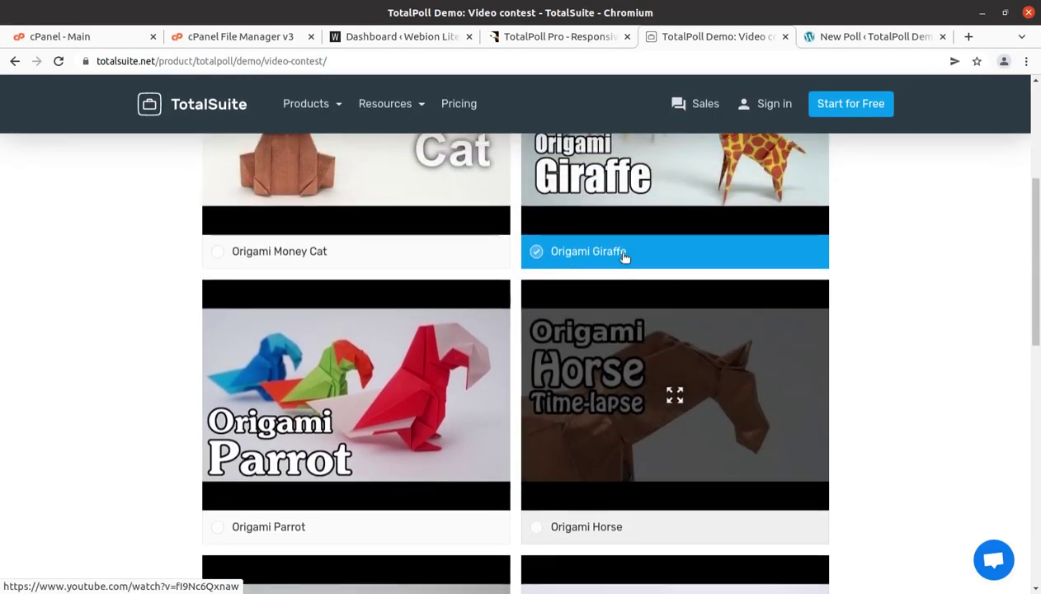
{"action": "scroll", "coordinate": [589, 272], "scroll_direction": "down", "scroll_amount": 6}
{"action": "scroll", "coordinate": [713, 444], "scroll_direction": "down", "scroll_amount": 1}
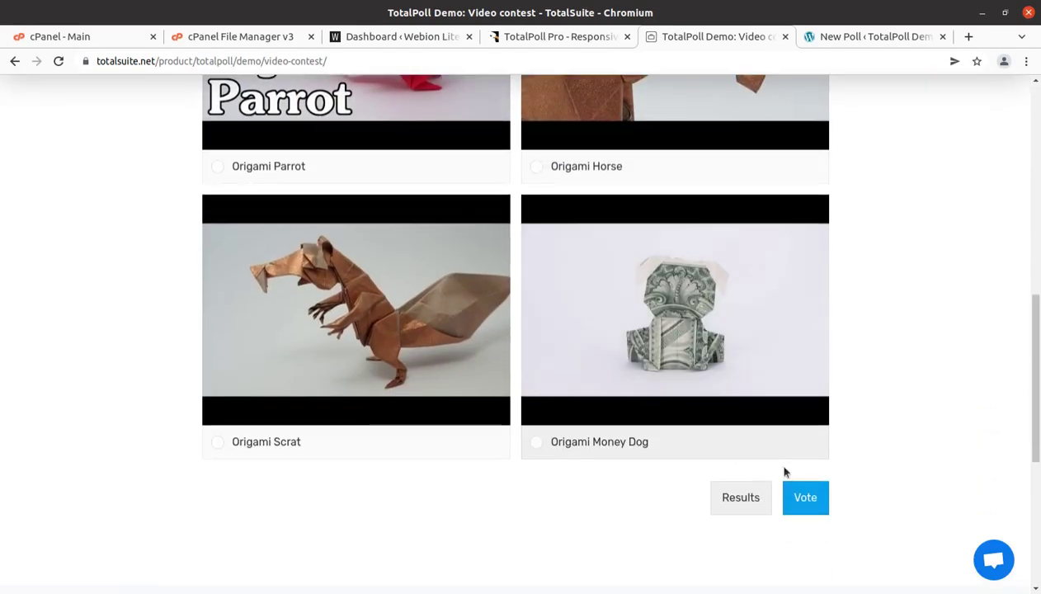
{"action": "left_click", "coordinate": [802, 500]}
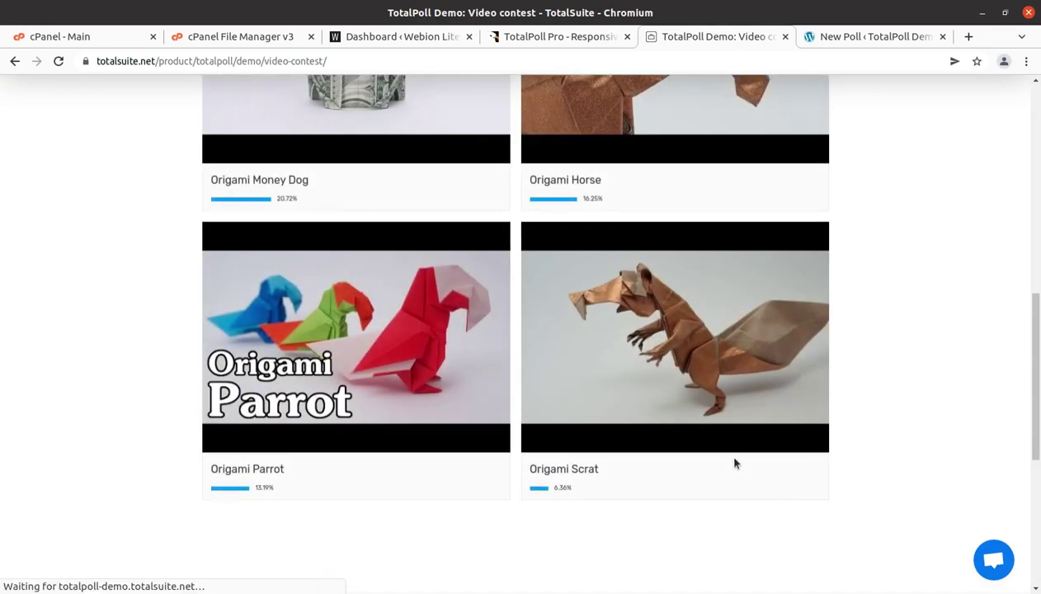
{"action": "scroll", "coordinate": [360, 268], "scroll_direction": "up", "scroll_amount": 8}
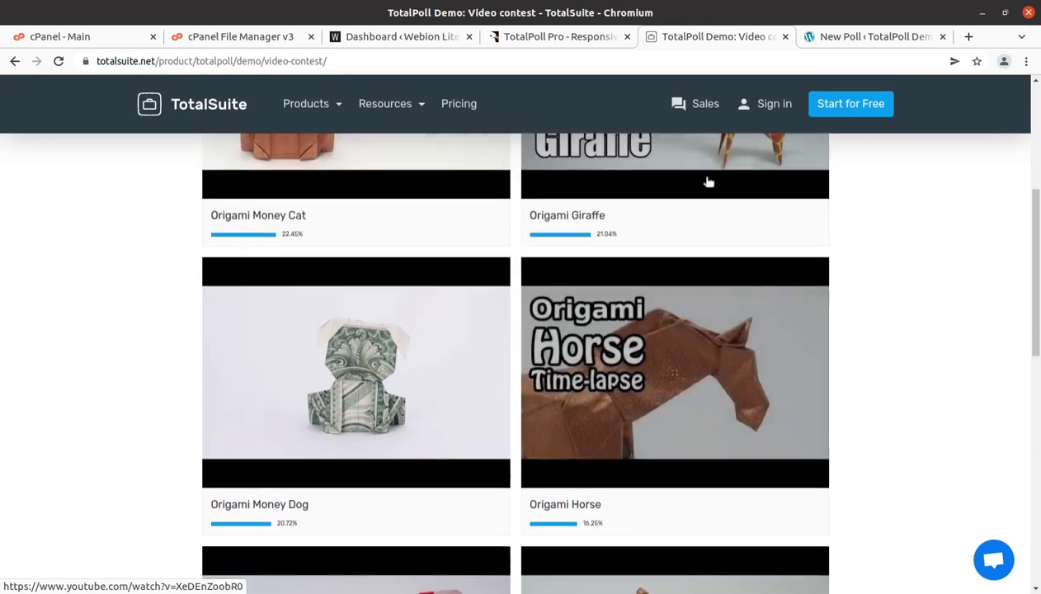
- Go back to the demo list and look through the audio contest, chart and template demos
{"action": "left_click", "coordinate": [15, 61]}
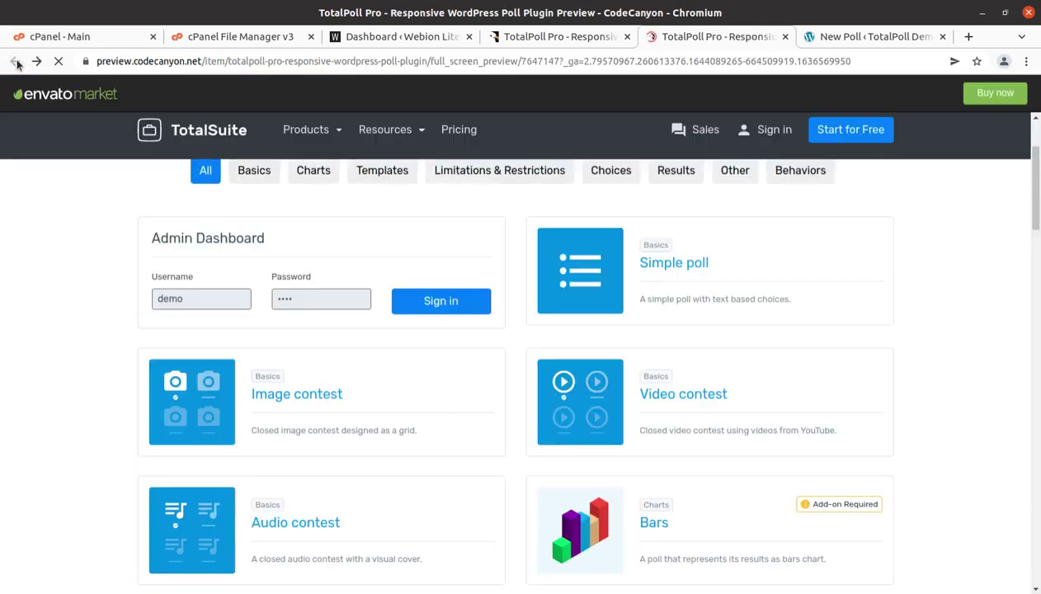
{"action": "scroll", "coordinate": [261, 268], "scroll_direction": "down", "scroll_amount": 3}
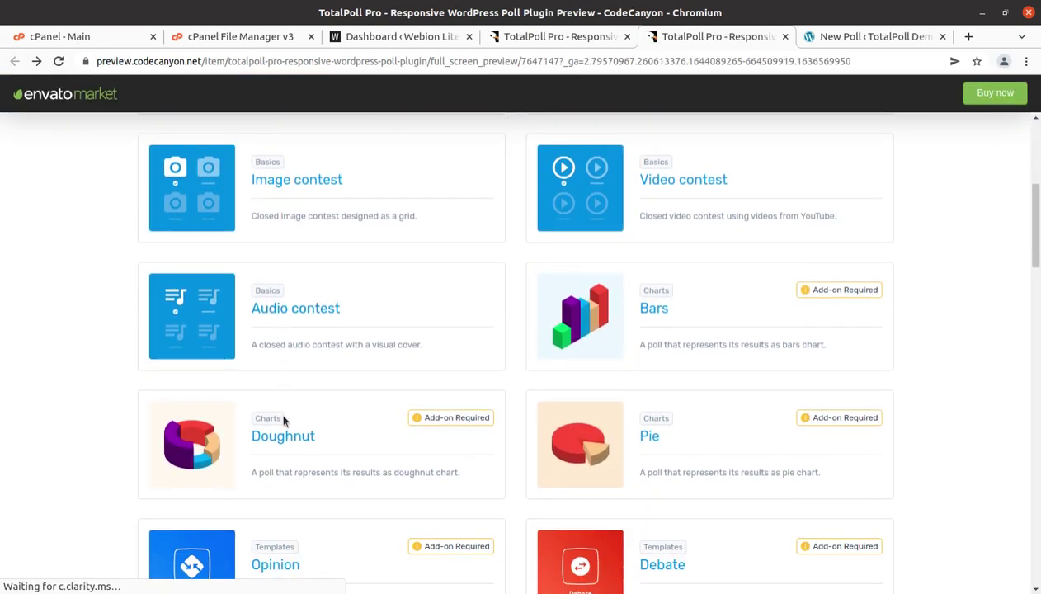
{"action": "scroll", "coordinate": [363, 437], "scroll_direction": "down", "scroll_amount": 2}
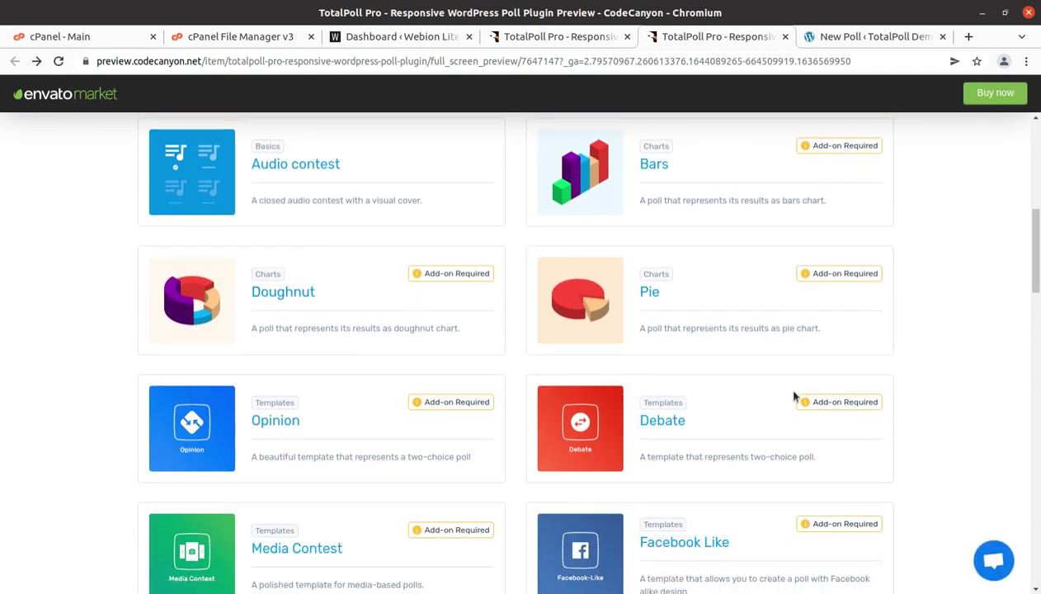
{"action": "scroll", "coordinate": [794, 397], "scroll_direction": "down", "scroll_amount": 1}
{"action": "scroll", "coordinate": [370, 458], "scroll_direction": "up", "scroll_amount": 3}
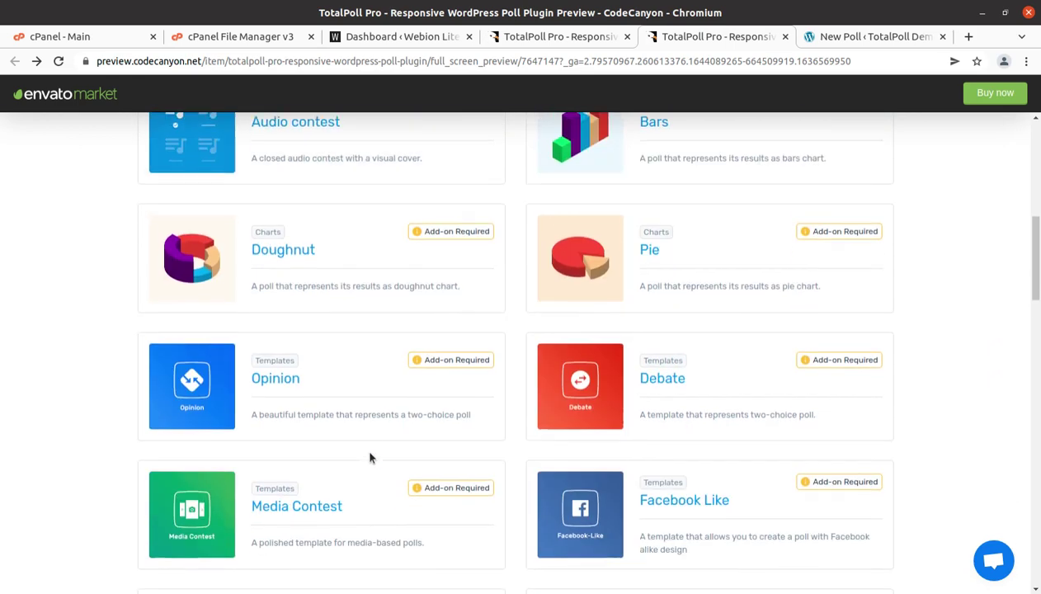
{"action": "scroll", "coordinate": [277, 326], "scroll_direction": "up", "scroll_amount": 1}
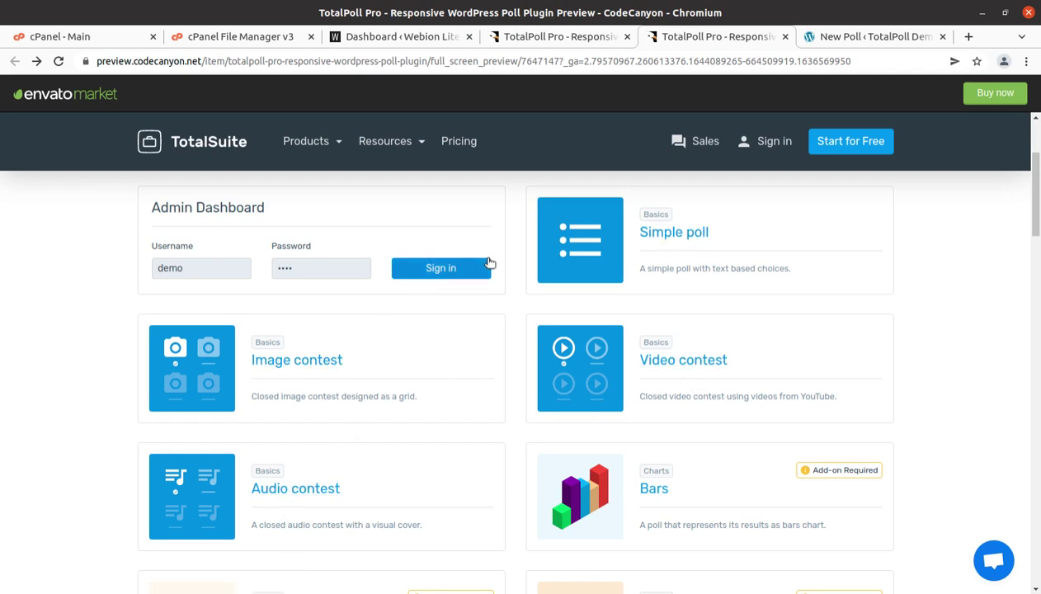
{"action": "scroll", "coordinate": [396, 415], "scroll_direction": "up", "scroll_amount": 3}
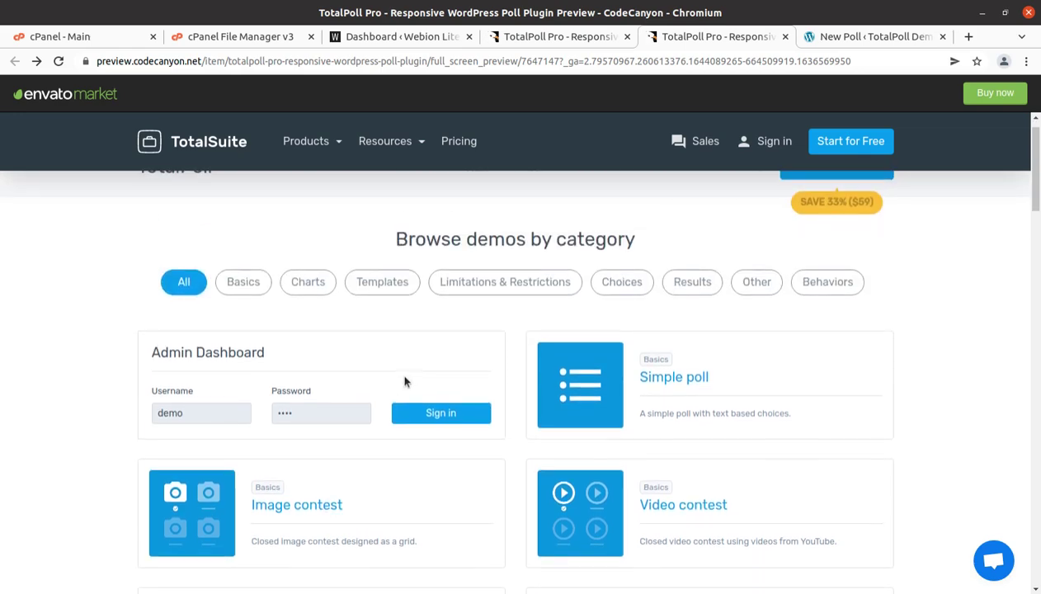
- Switch to the Webion Lite WordPress admin, search new plugins for "totalpoll", and install and activate Total Poll Lite
{"action": "left_click", "coordinate": [397, 39]}
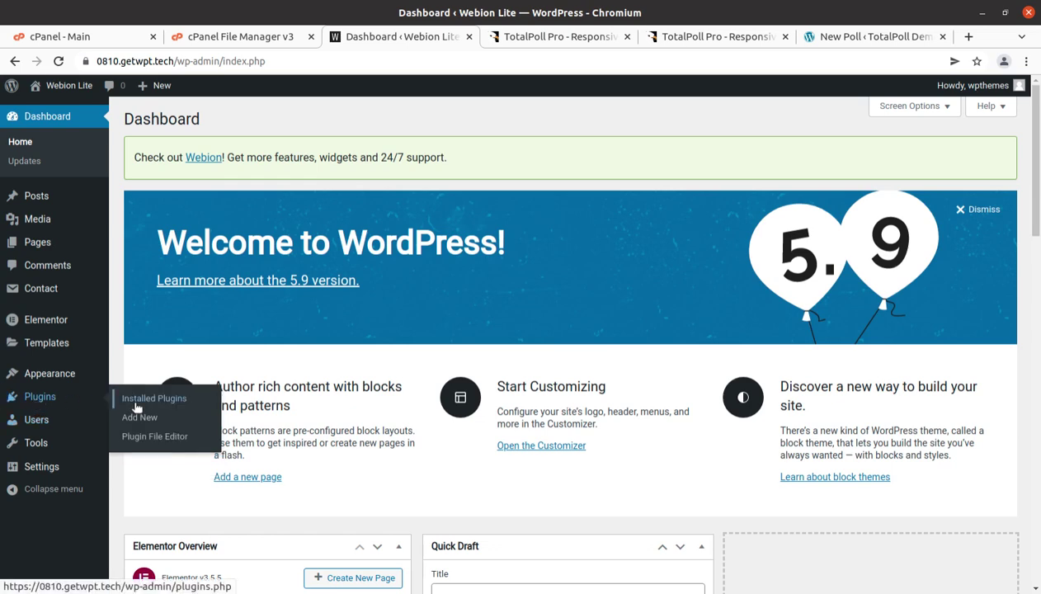
{"action": "left_click", "coordinate": [140, 417]}
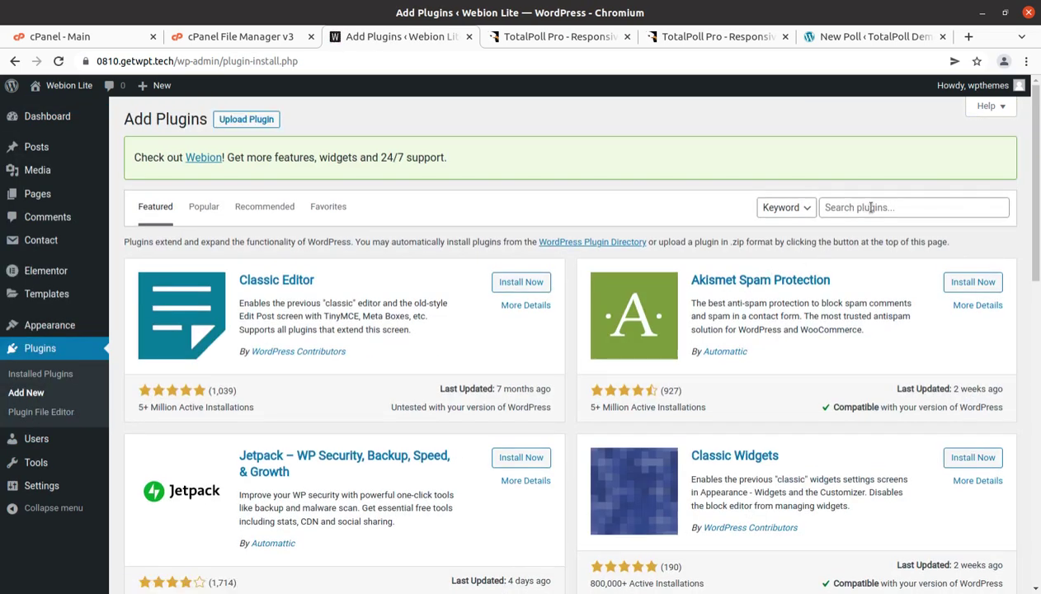
{"action": "left_click", "coordinate": [869, 207]}
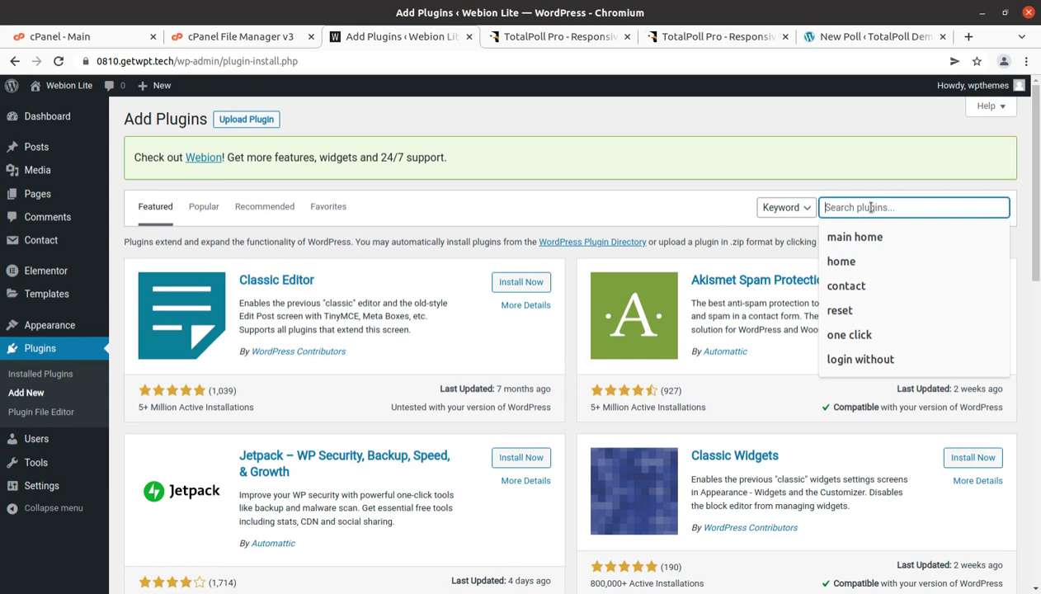
{"action": "type", "text": "totalpoll"}
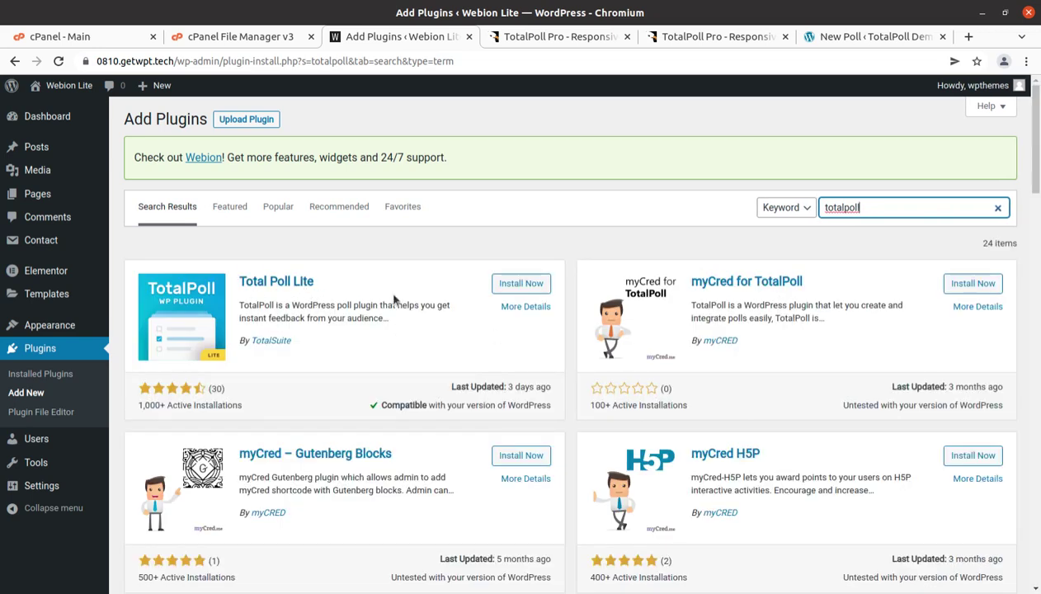
{"action": "left_click", "coordinate": [509, 292]}
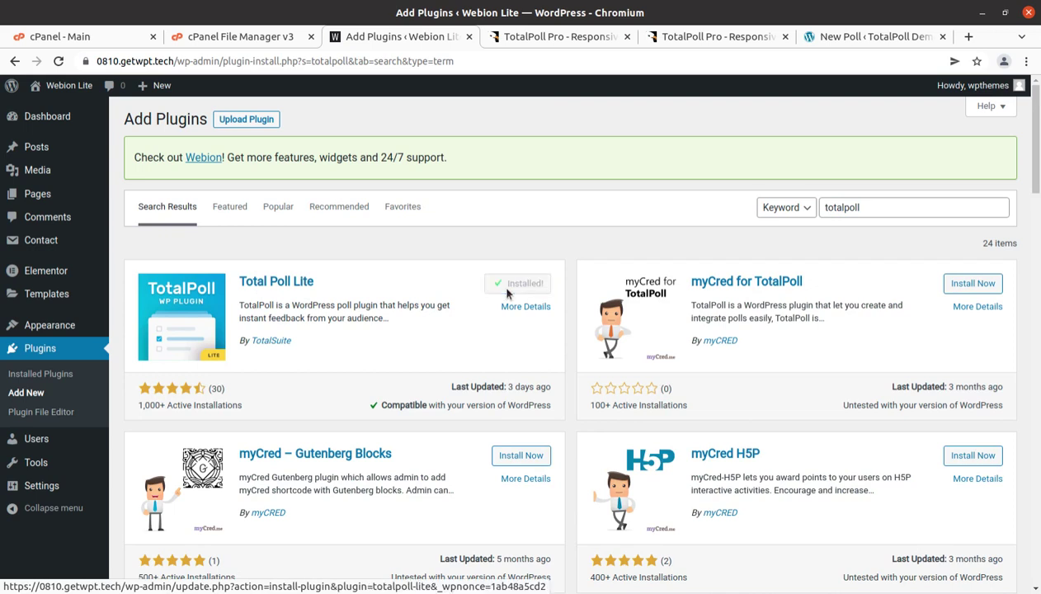
{"action": "left_click", "coordinate": [507, 291]}
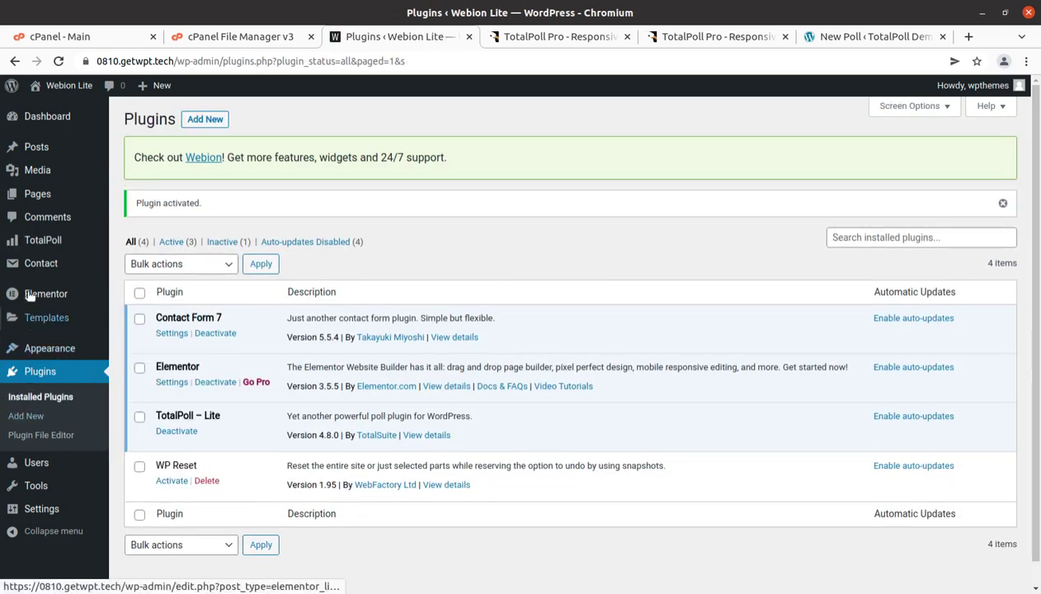
- Complete TotalPoll's onboarding with all sharing and sign-up options off, and return to the installed plugins
{"action": "mouse_move", "coordinate": [28, 240]}
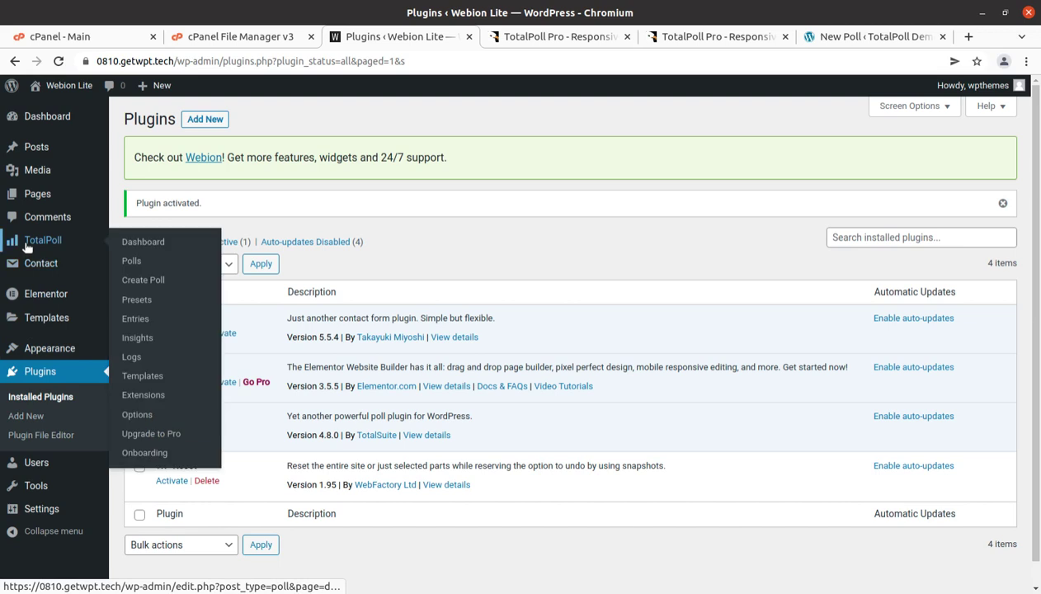
{"action": "left_click", "coordinate": [149, 245]}
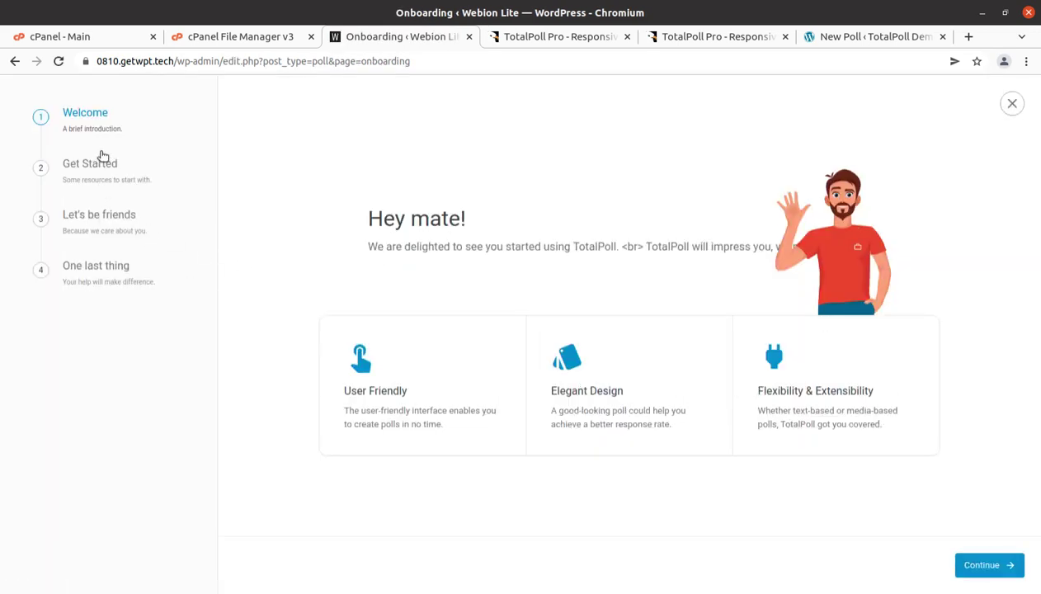
{"action": "left_click", "coordinate": [982, 568]}
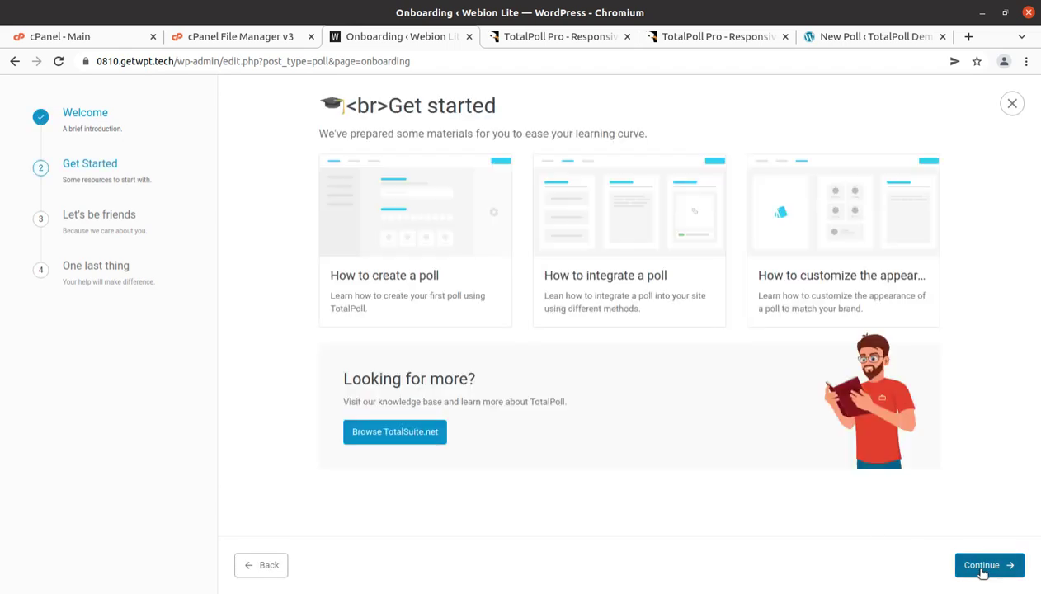
{"action": "left_click", "coordinate": [982, 570]}
{"action": "left_click", "coordinate": [981, 569]}
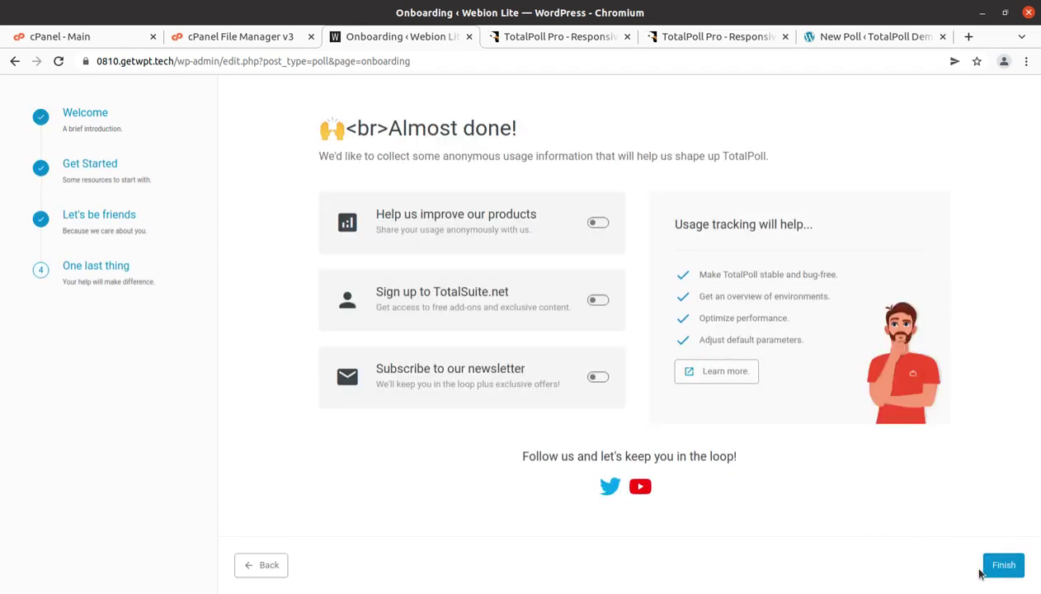
{"action": "left_click", "coordinate": [982, 570]}
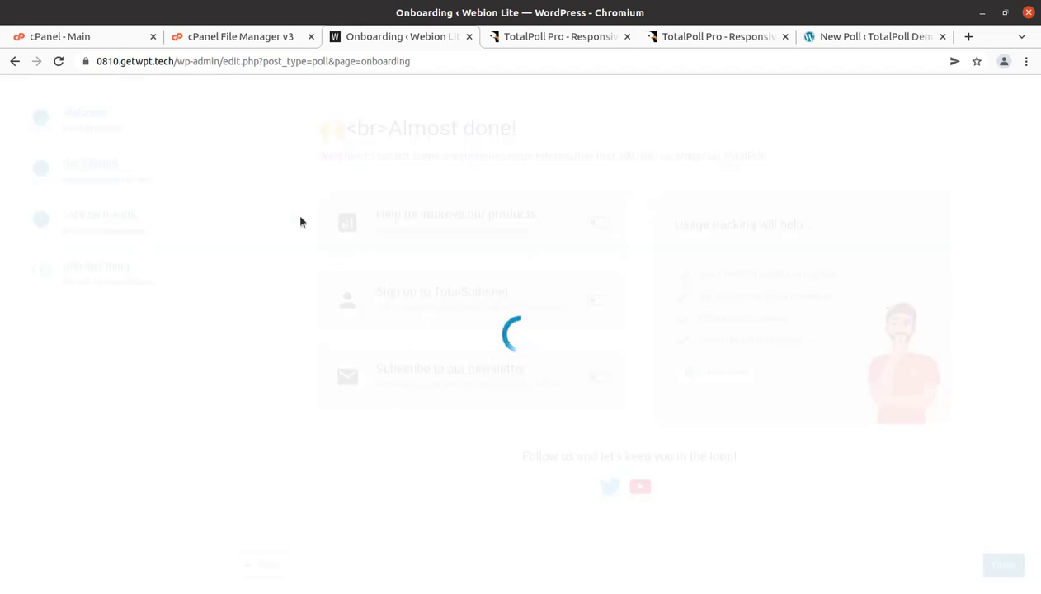
{"action": "left_click", "coordinate": [13, 63]}
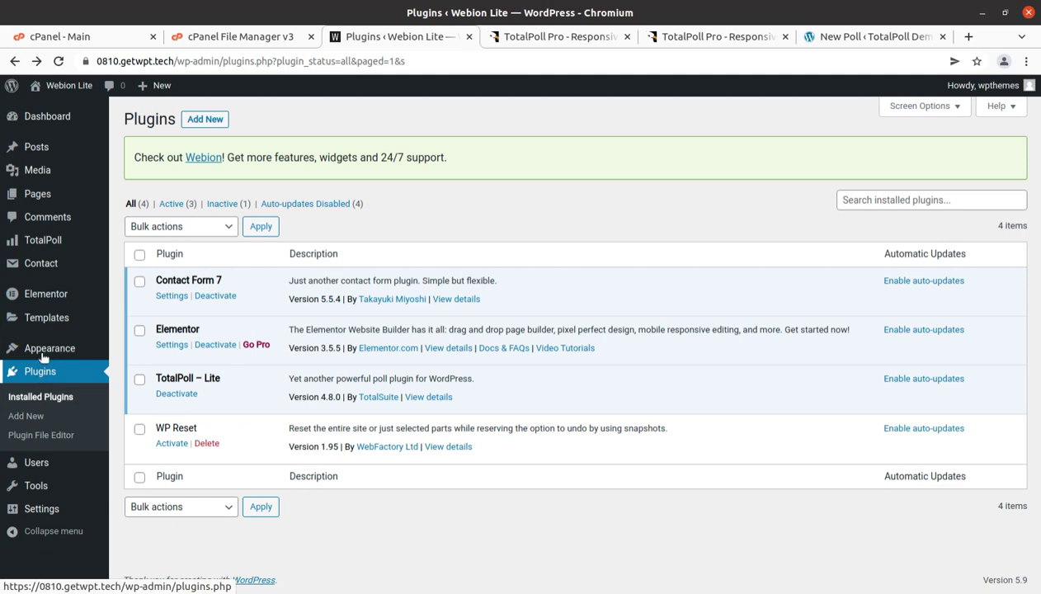
- Open TotalPoll's list of polls and start a new poll
{"action": "mouse_move", "coordinate": [42, 237]}
{"action": "left_click", "coordinate": [129, 262]}
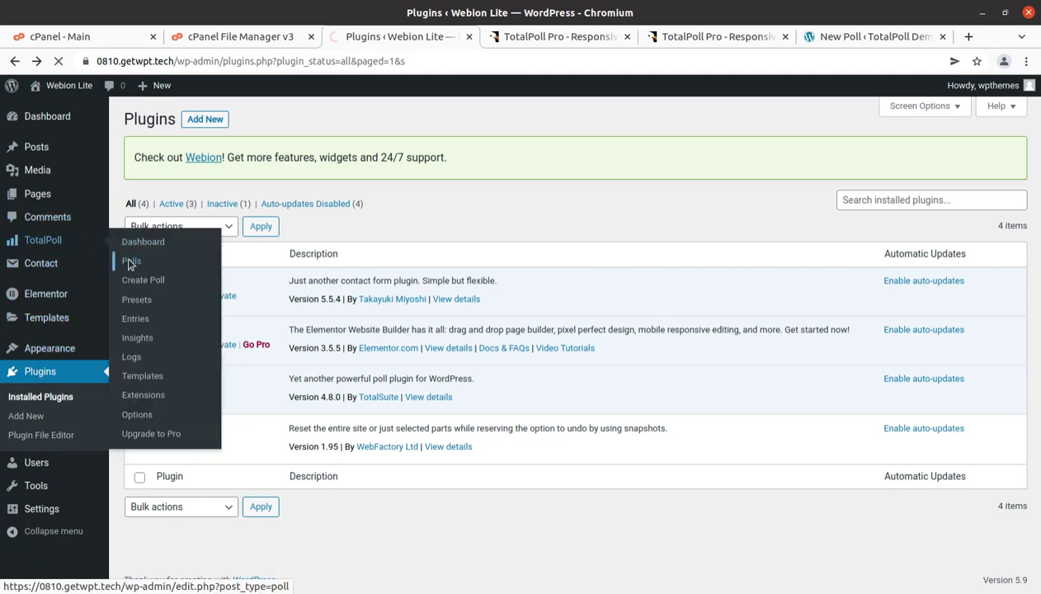
{"action": "left_click", "coordinate": [193, 123]}
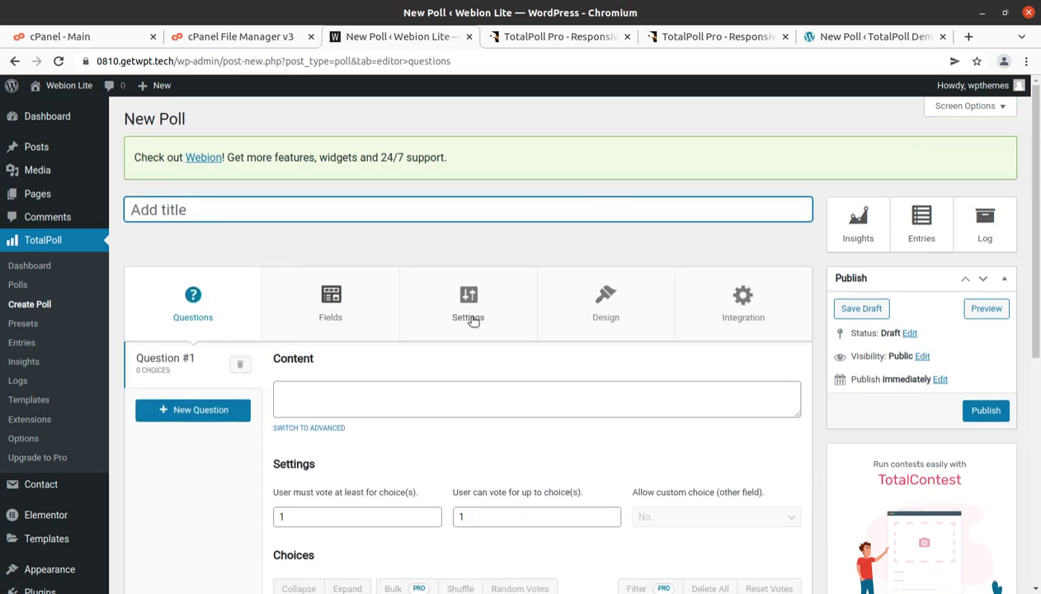
- Look over the question content, vote limit settings and choices areas of the new poll editor
{"action": "scroll", "coordinate": [412, 322], "scroll_direction": "down", "scroll_amount": 2}
{"action": "scroll", "coordinate": [344, 310], "scroll_direction": "down", "scroll_amount": 3}
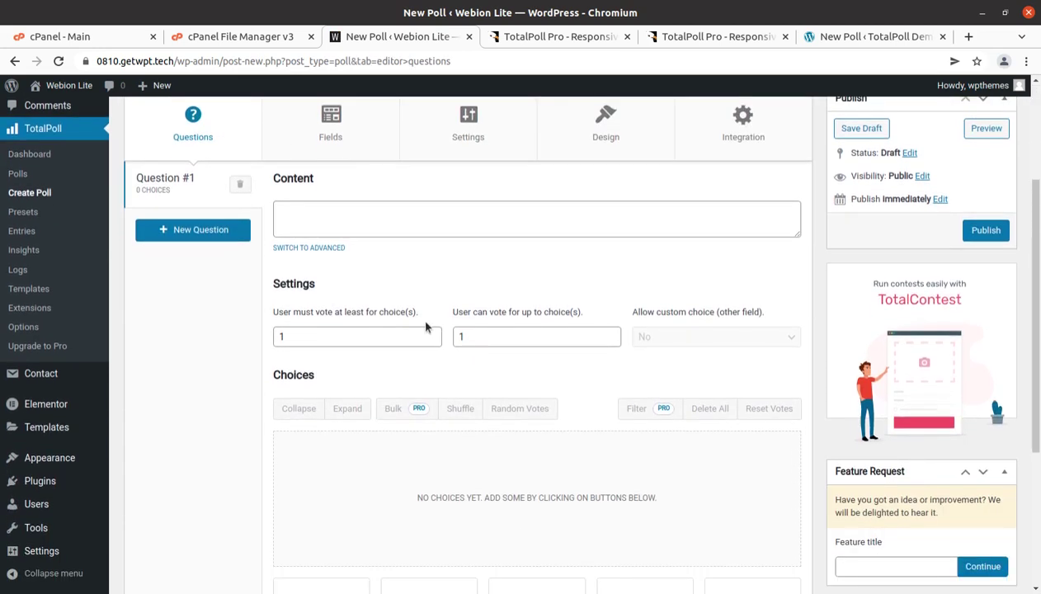
{"action": "scroll", "coordinate": [425, 328], "scroll_direction": "up", "scroll_amount": 4}
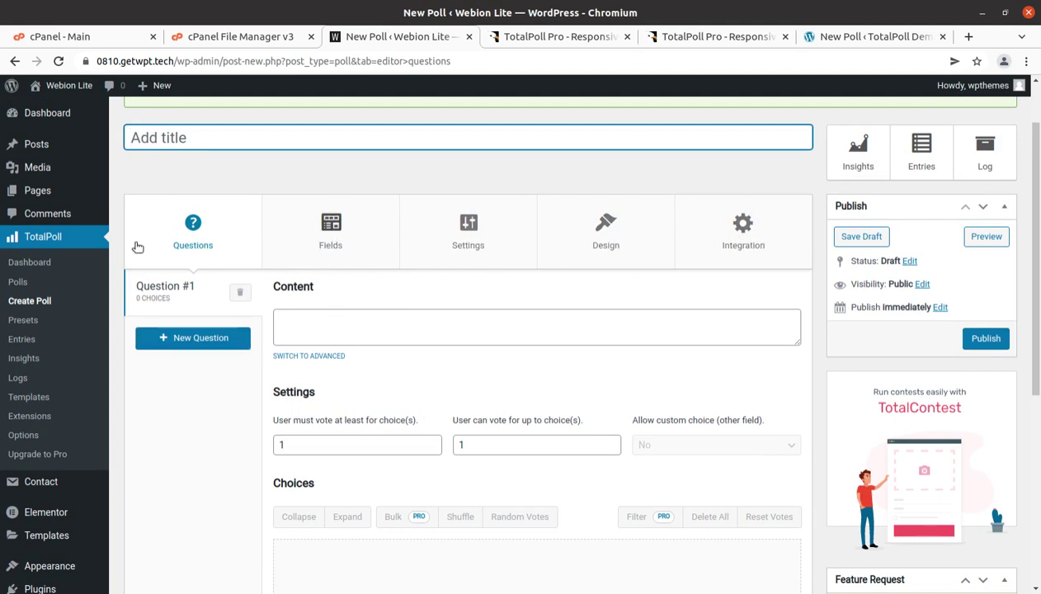
- Open TotalPoll's presets and review the feature comparison between the Lite and Pro versions
{"action": "left_click", "coordinate": [23, 322]}
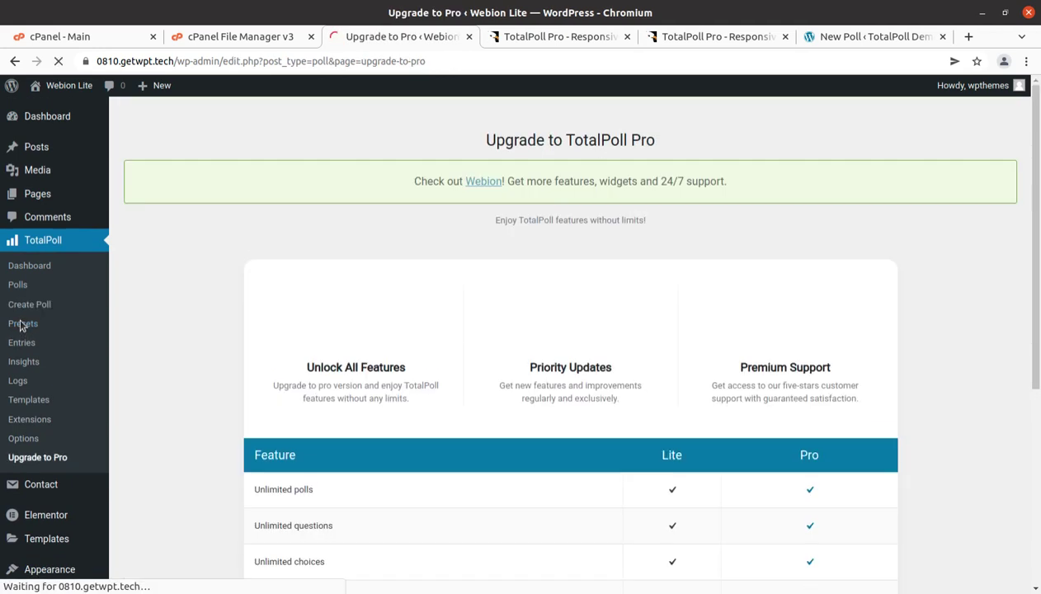
{"action": "scroll", "coordinate": [413, 375], "scroll_direction": "down", "scroll_amount": 5}
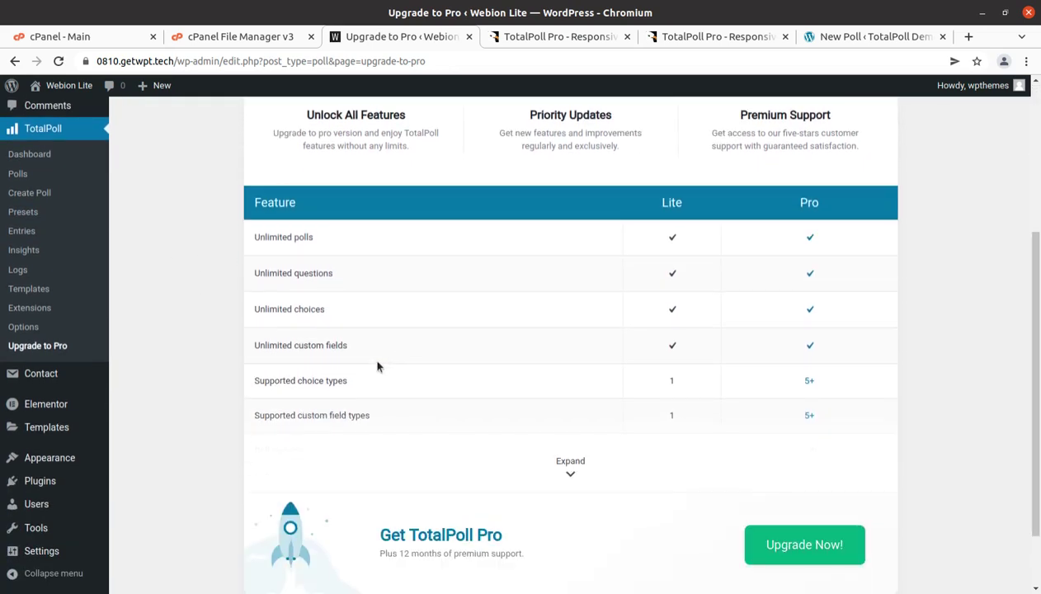
{"action": "scroll", "coordinate": [363, 358], "scroll_direction": "up", "scroll_amount": 2}
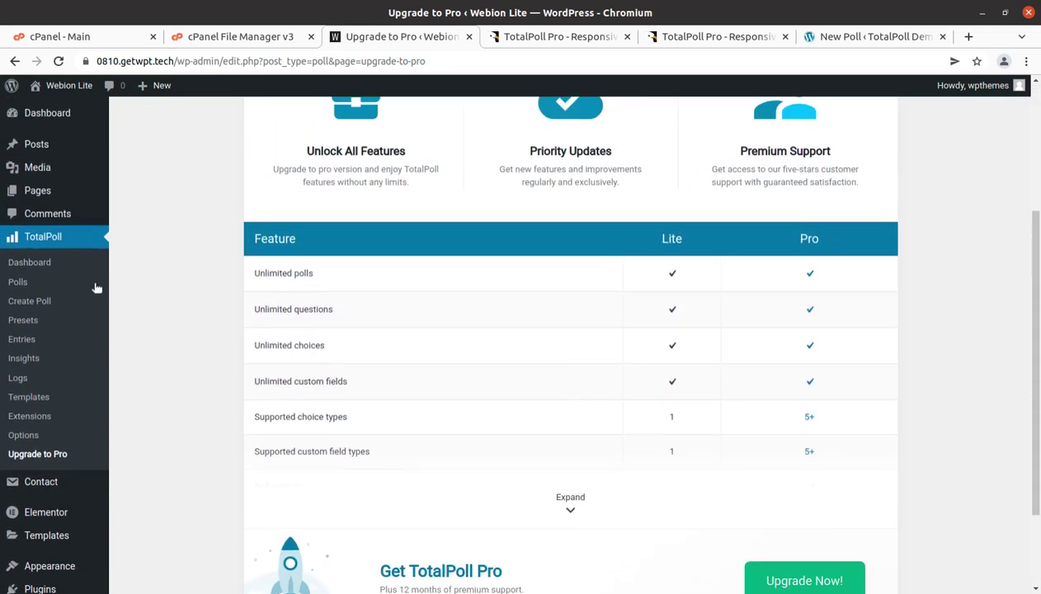
- Look through TotalPoll's entries, its list of polls, and its general, performance and sharing options
{"action": "left_click", "coordinate": [22, 339]}
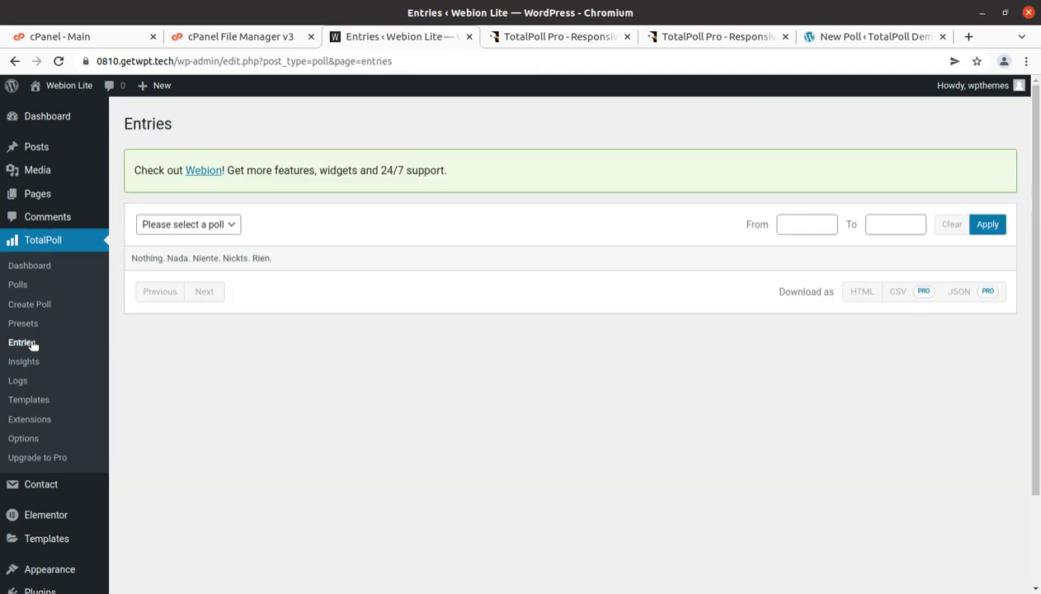
{"action": "left_click", "coordinate": [18, 286]}
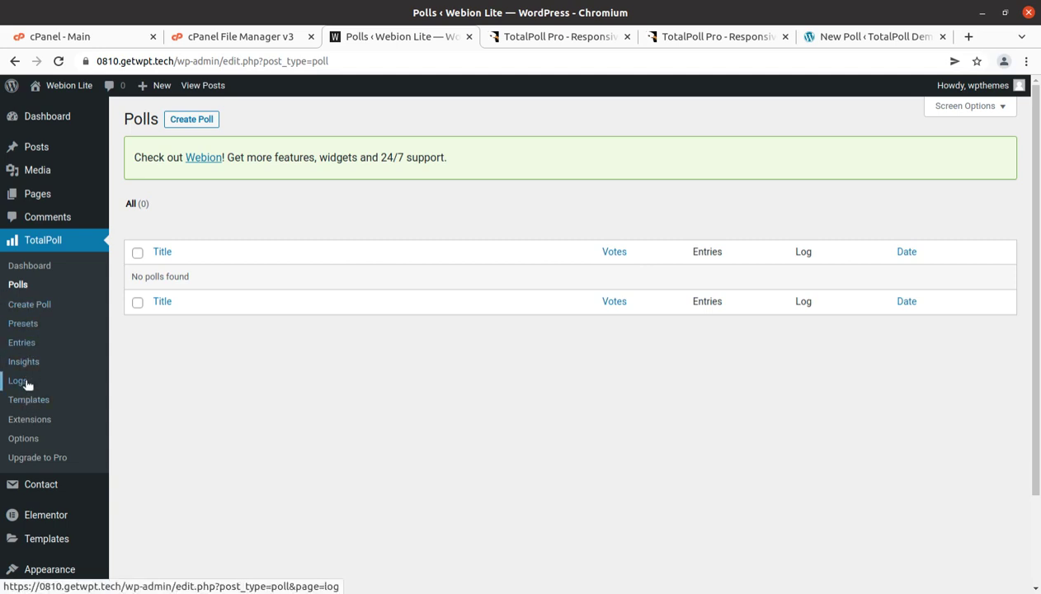
{"action": "left_click", "coordinate": [23, 439]}
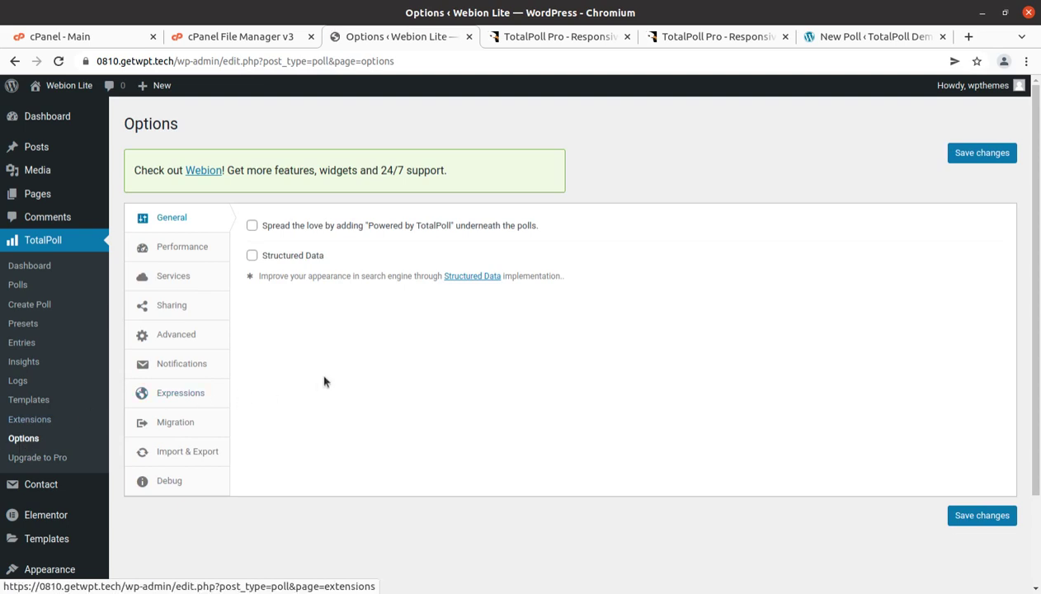
{"action": "left_click", "coordinate": [182, 253]}
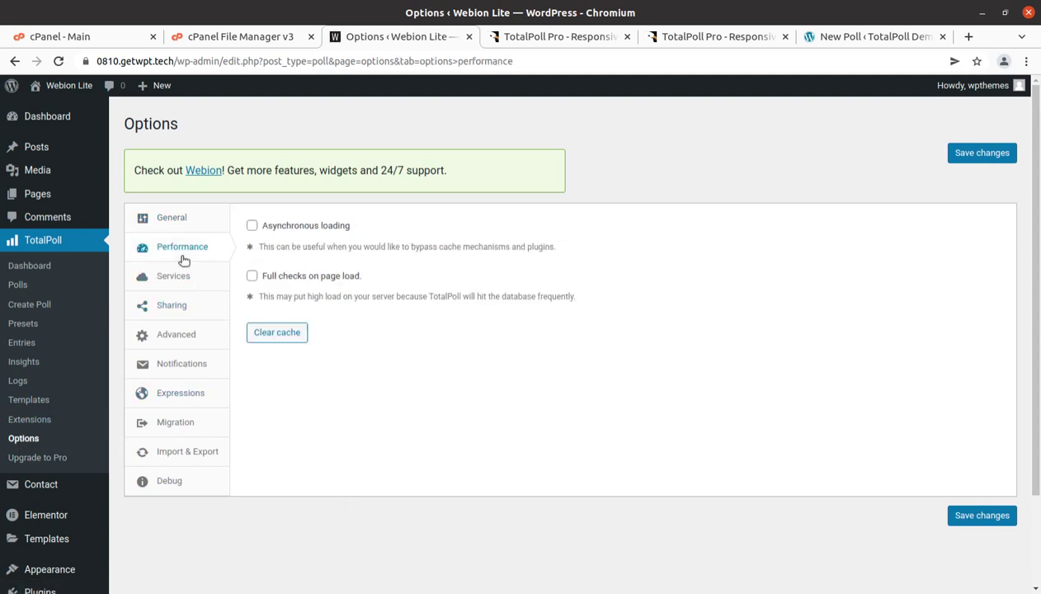
{"action": "left_click", "coordinate": [183, 305]}
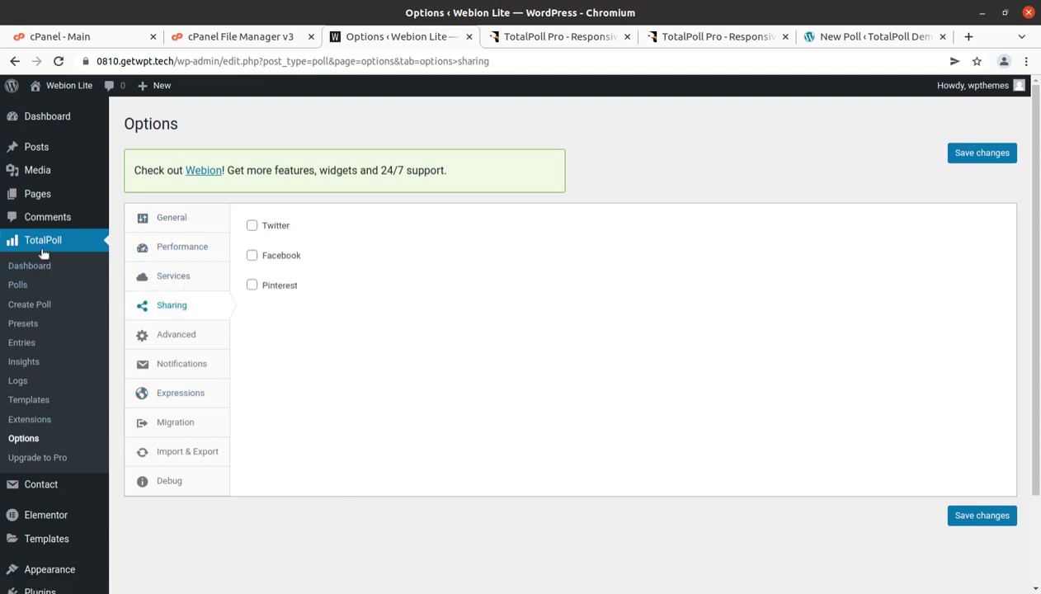
- View TotalPoll's dashboard overview and return to the main WordPress dashboard
{"action": "left_click", "coordinate": [28, 271]}
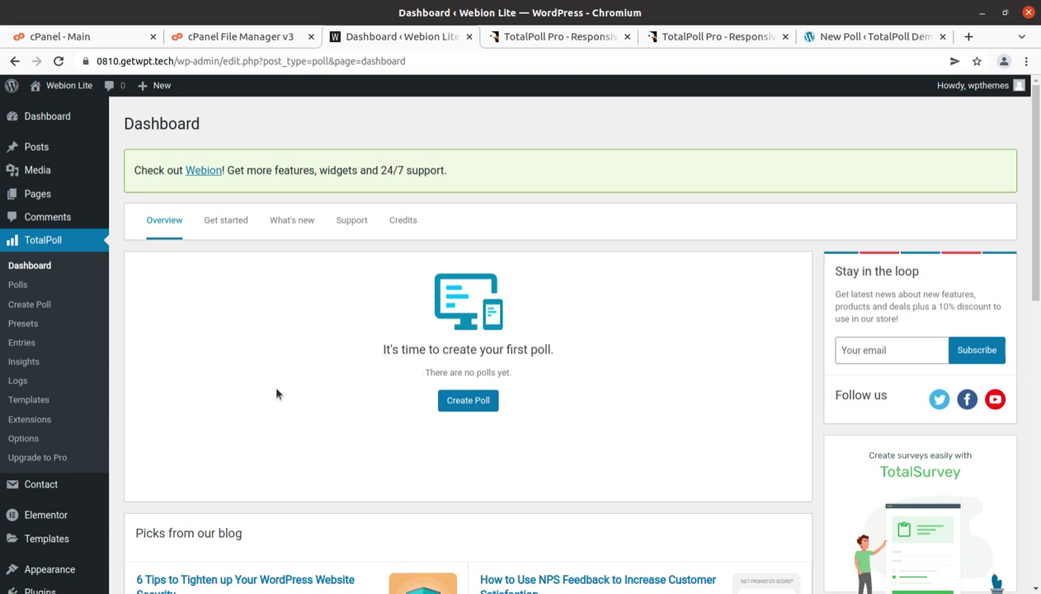
{"action": "left_click", "coordinate": [41, 117]}
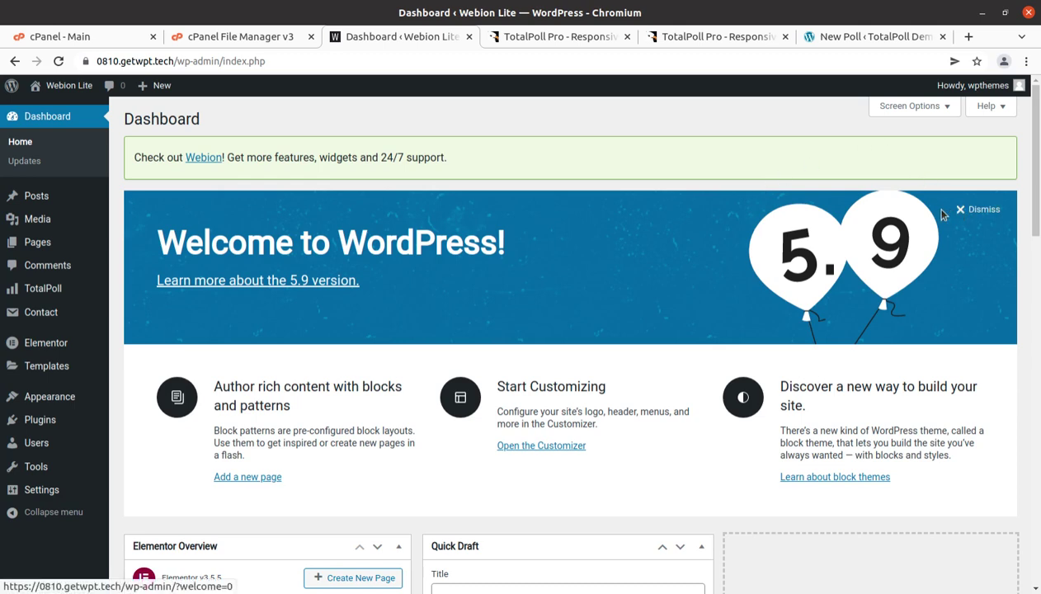
- Switch to the TotalPoll Pro page on CodeCanyon, highlight the plugin's title and read through its item description
{"action": "left_click", "coordinate": [532, 41]}
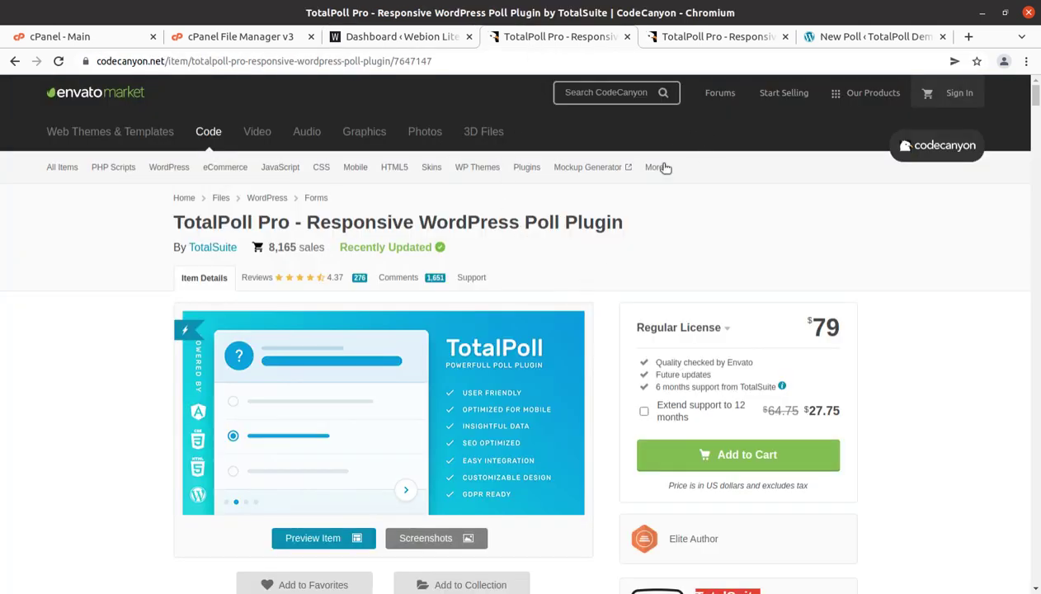
{"action": "left_click_drag", "start_coordinate": [655, 236], "coordinate": [195, 237]}
{"action": "scroll", "coordinate": [612, 320], "scroll_direction": "down", "scroll_amount": 3}
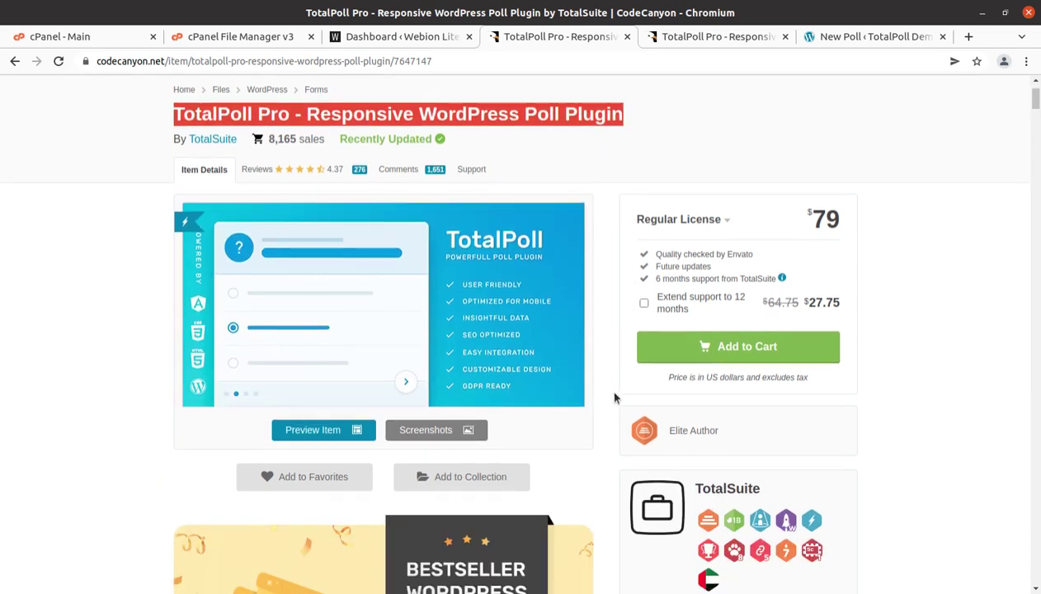
{"action": "scroll", "coordinate": [611, 399], "scroll_direction": "down", "scroll_amount": 3}
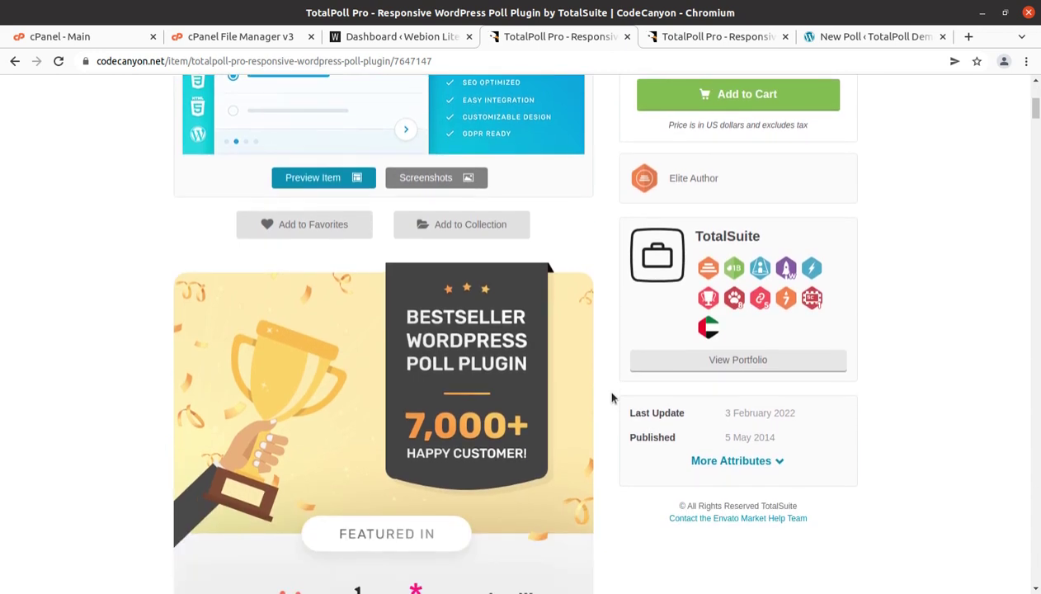
{"action": "scroll", "coordinate": [592, 484], "scroll_direction": "down", "scroll_amount": 3}
{"action": "scroll", "coordinate": [593, 488], "scroll_direction": "down", "scroll_amount": 3}
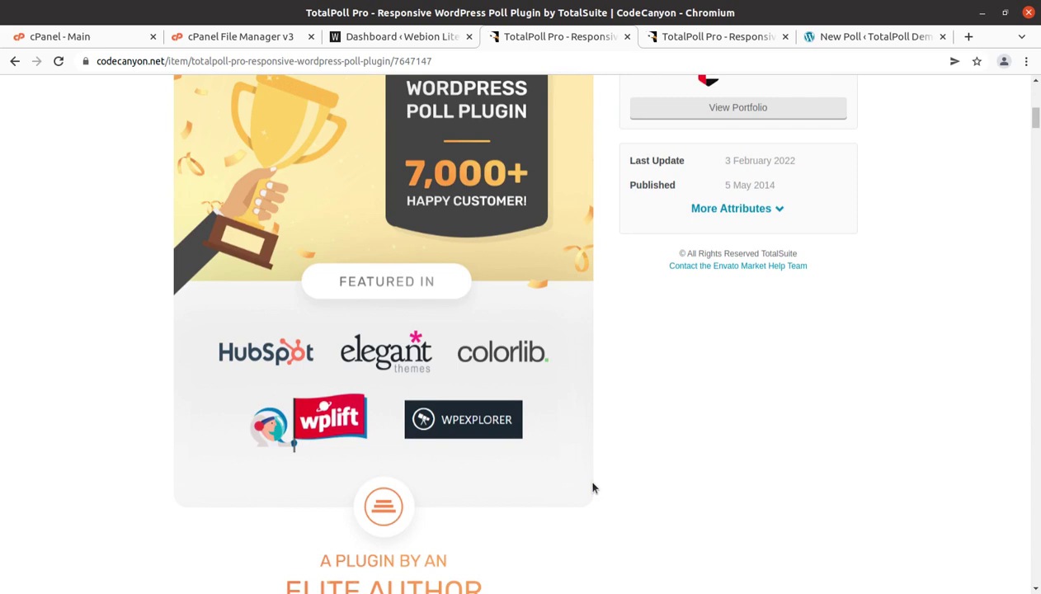
{"action": "scroll", "coordinate": [593, 487], "scroll_direction": "down", "scroll_amount": 6}
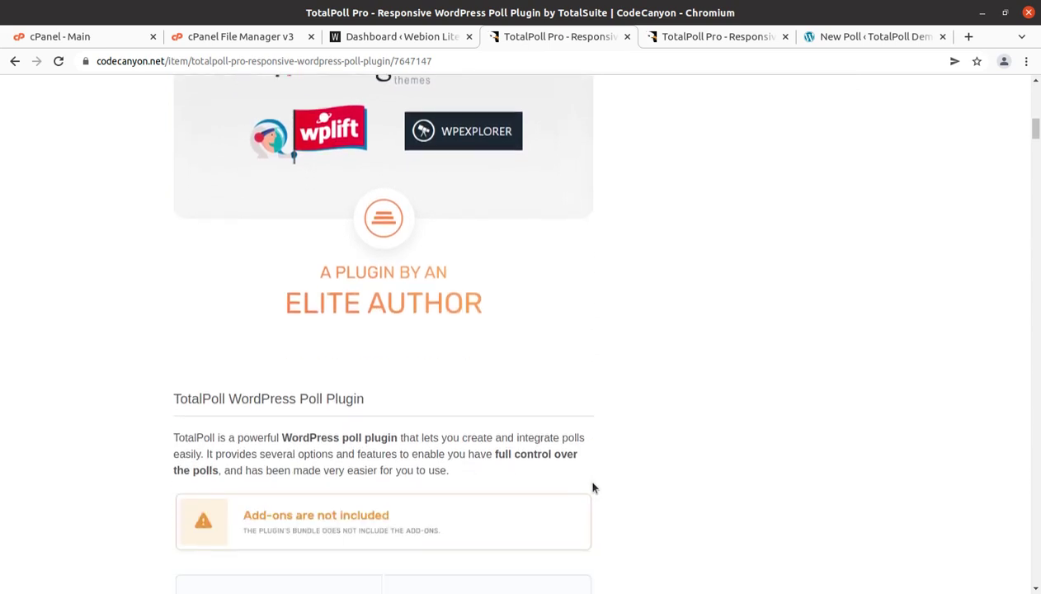
{"action": "scroll", "coordinate": [593, 488], "scroll_direction": "up", "scroll_amount": 8}
- Switch to the TotalPoll Demo site's new poll and review its choices and question settings
{"action": "left_click", "coordinate": [716, 38]}
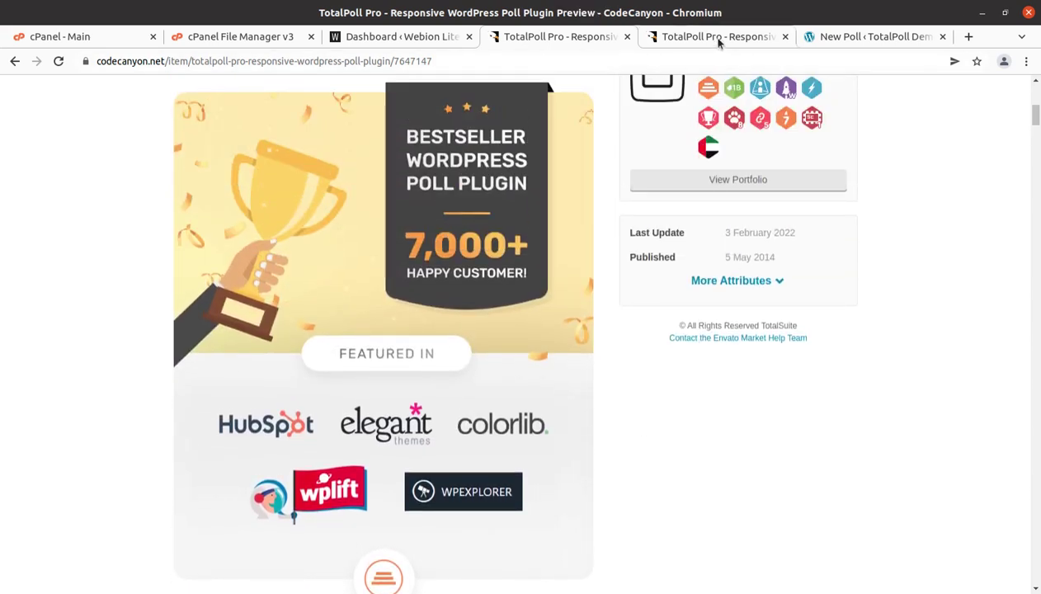
{"action": "left_click", "coordinate": [841, 37]}
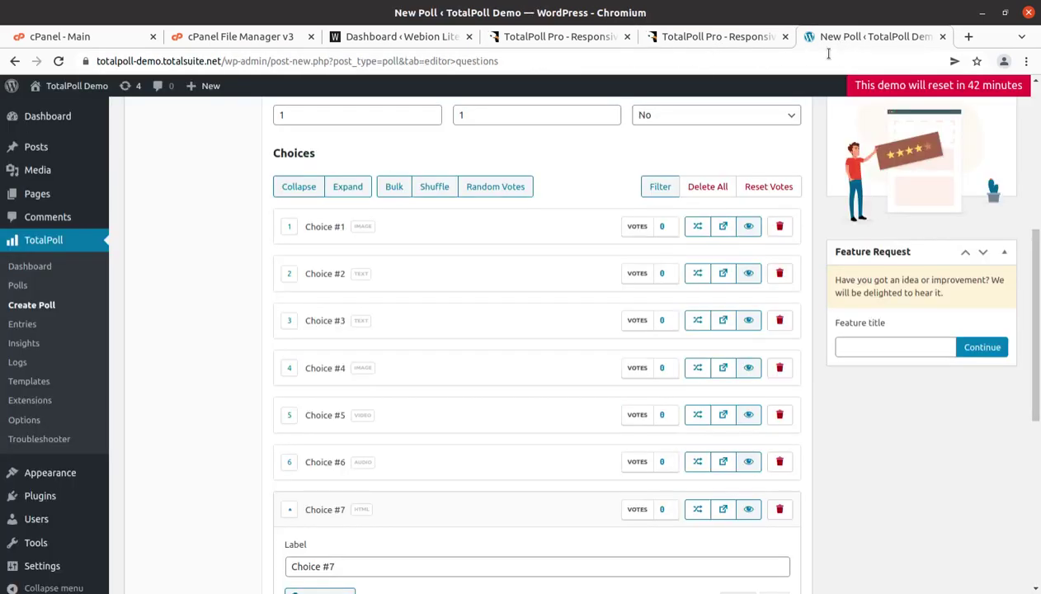
{"action": "scroll", "coordinate": [452, 339], "scroll_direction": "up", "scroll_amount": 5}
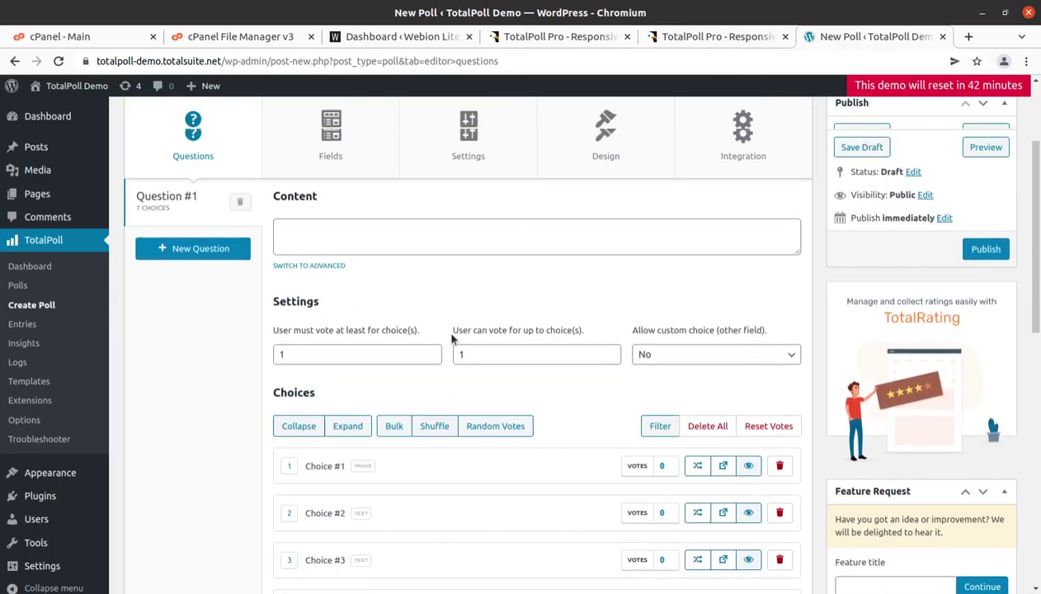